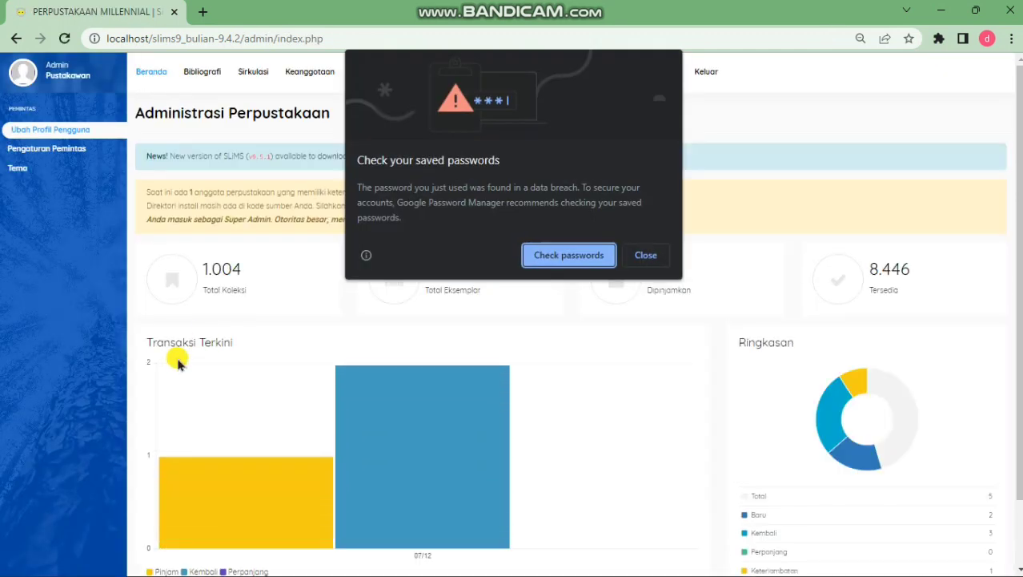
Close Chrome's 'Check your saved passwords' warning covering the SLiMS admin dashboard
{"action": "left_click", "coordinate": [647, 256]}
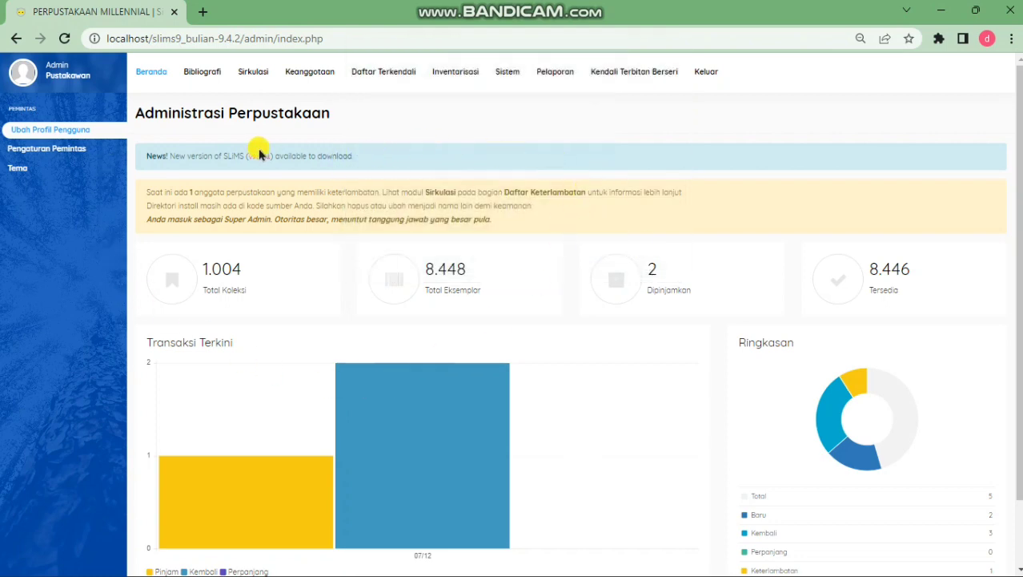
Save the Sistem settings unchanged, keeping library name PERPUSTAKAAN MILLENNIAL
{"action": "left_click", "coordinate": [505, 78]}
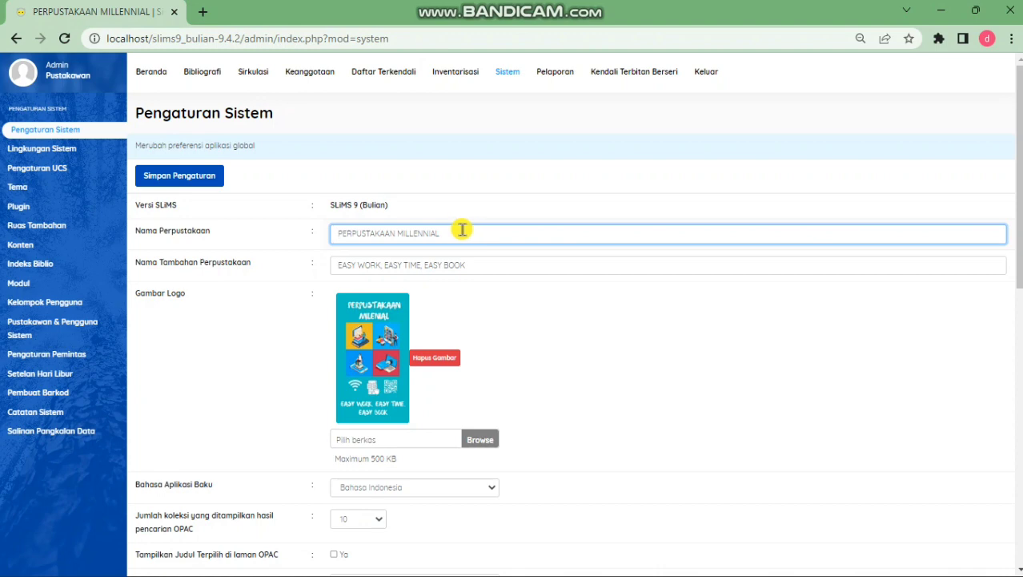
{"action": "left_click_drag", "start_coordinate": [462, 230], "coordinate": [344, 235]}
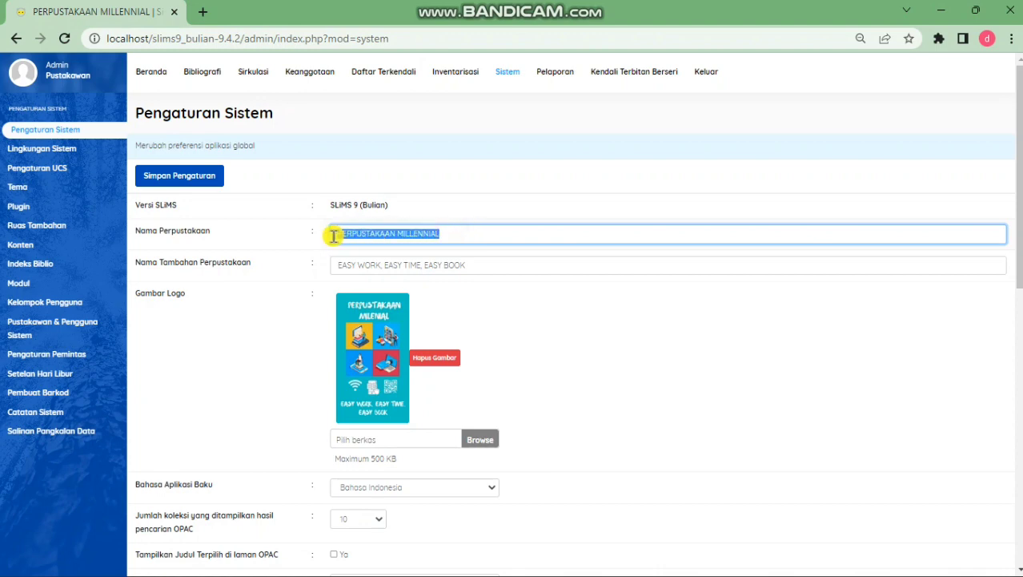
{"action": "left_click", "coordinate": [495, 186]}
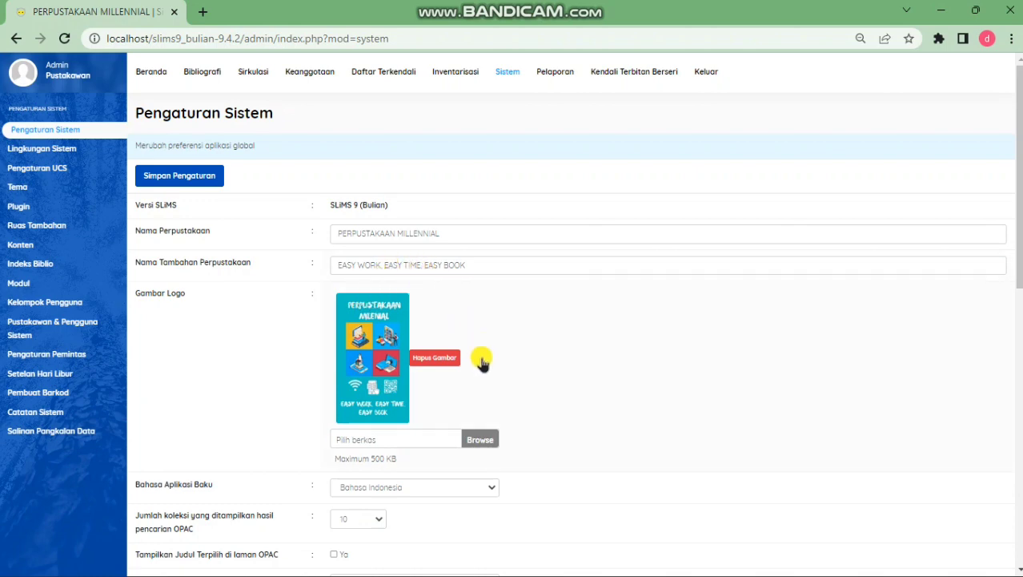
{"action": "scroll", "coordinate": [488, 350], "scroll_direction": "down", "scroll_amount": 5}
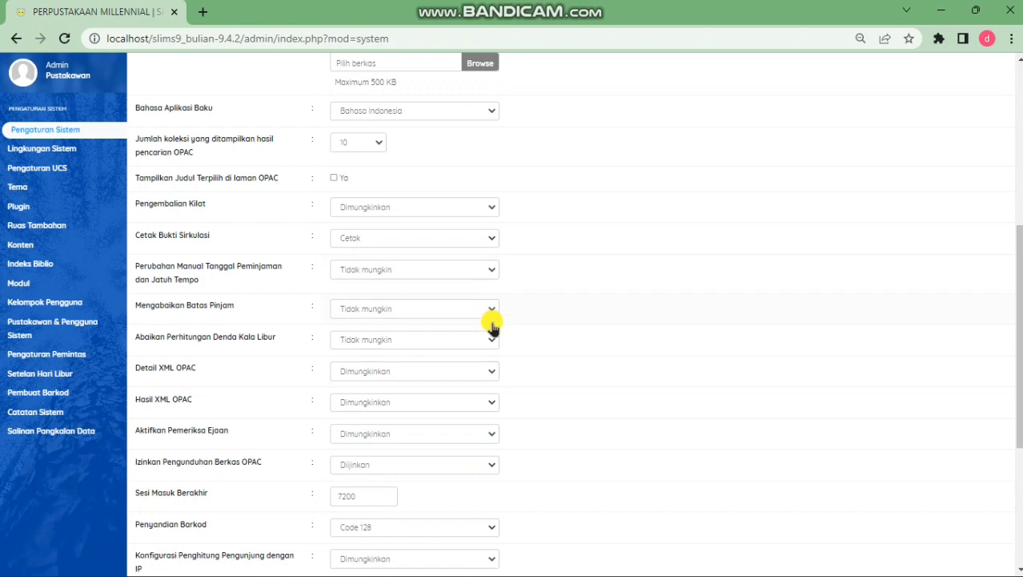
{"action": "scroll", "coordinate": [492, 320], "scroll_direction": "down", "scroll_amount": 3}
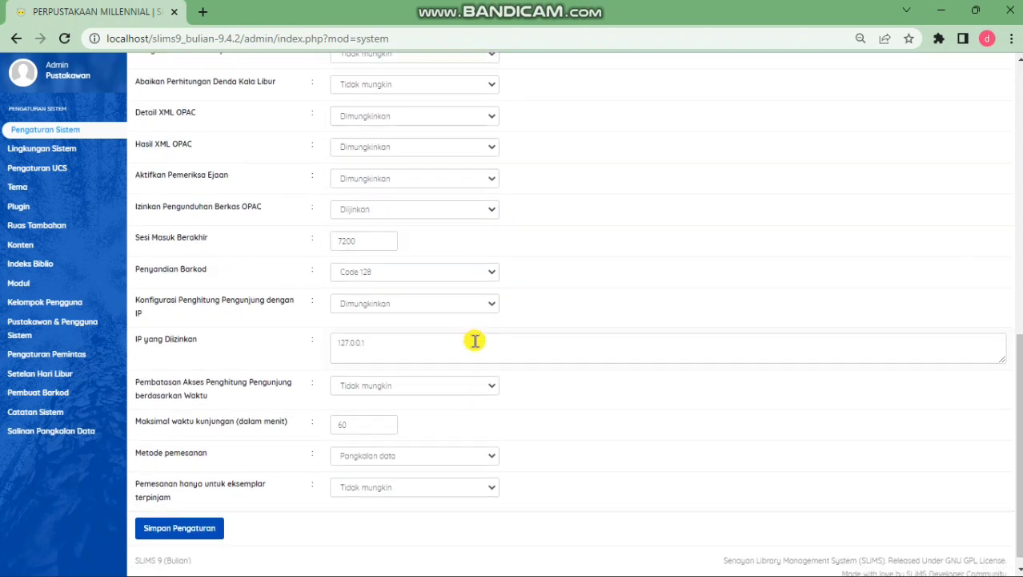
{"action": "scroll", "coordinate": [474, 341], "scroll_direction": "down", "scroll_amount": 1}
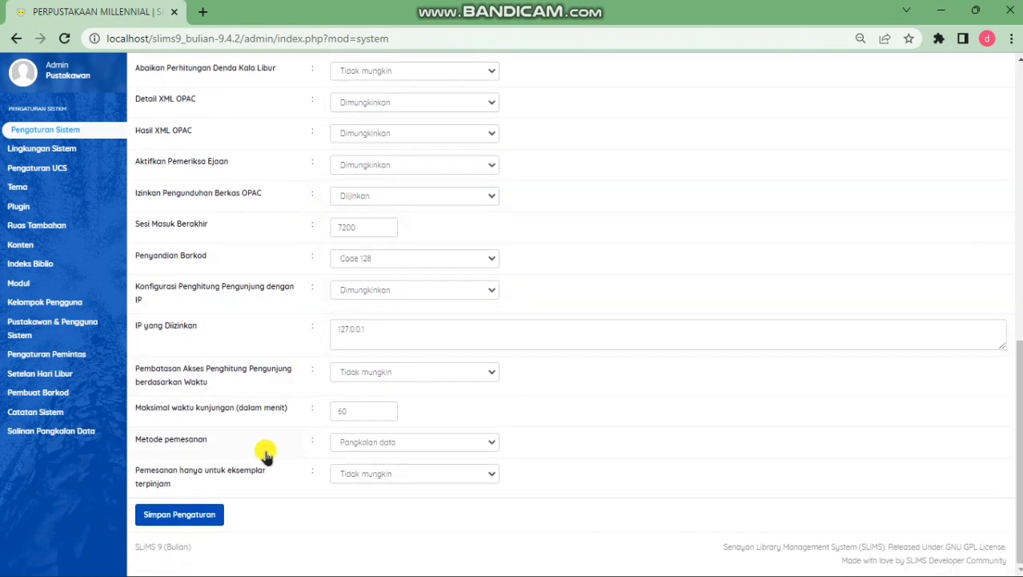
{"action": "left_click", "coordinate": [207, 512]}
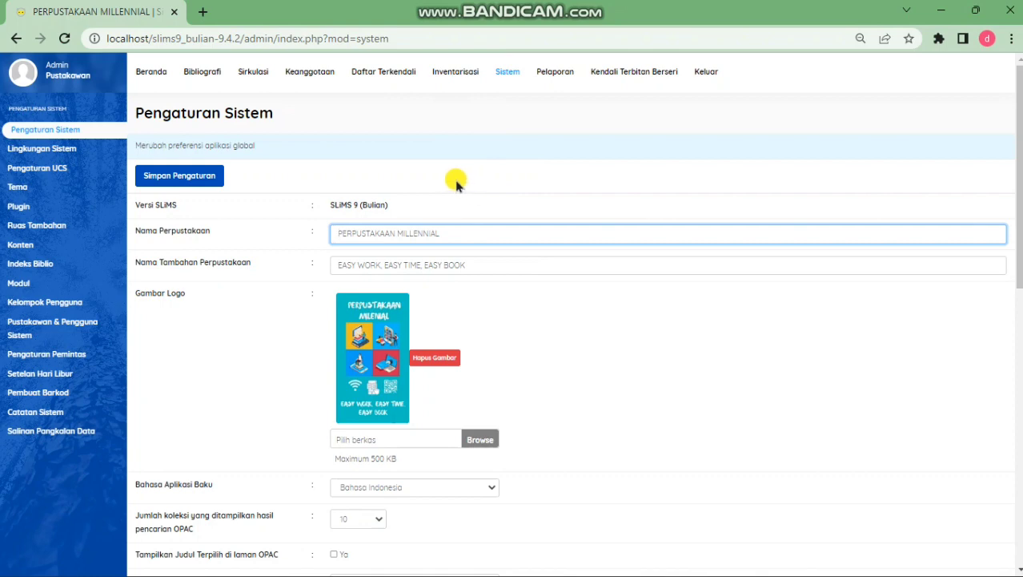
Show the Daftar Bibliografi list of catalogue records
{"action": "left_click", "coordinate": [200, 84]}
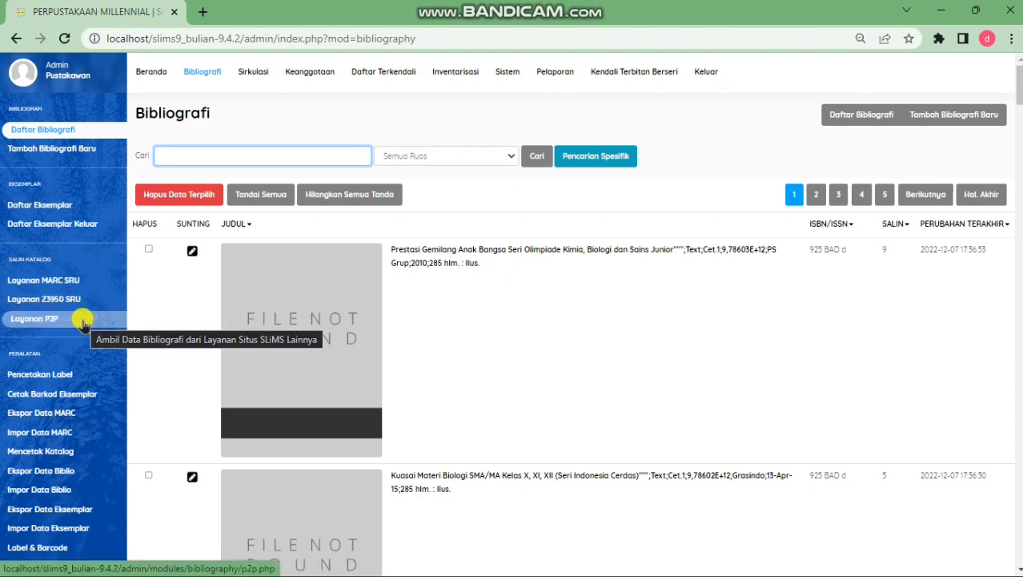
Search the MARC SRU service for 'sastra'
{"action": "left_click", "coordinate": [98, 281]}
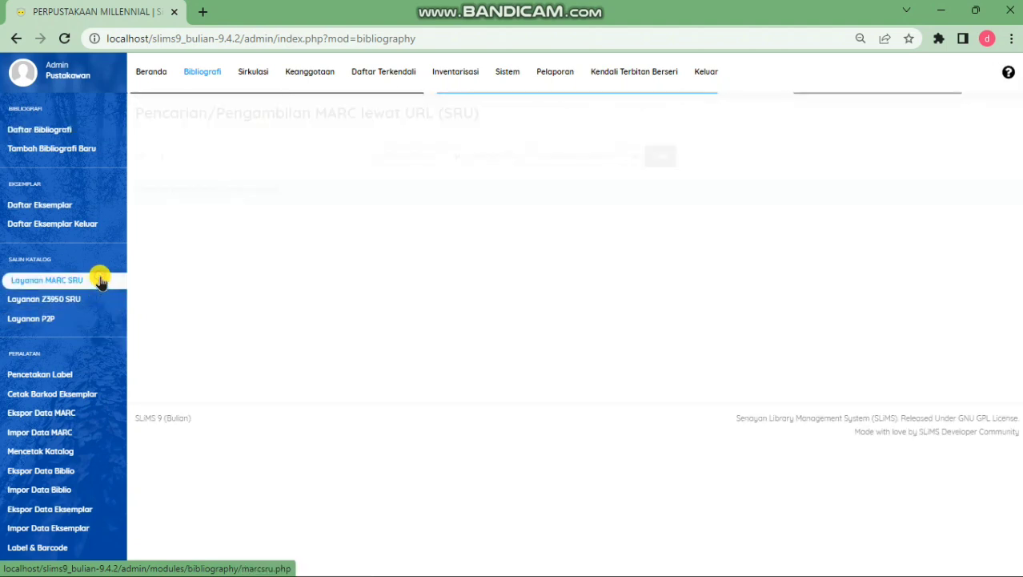
{"action": "left_click", "coordinate": [244, 157]}
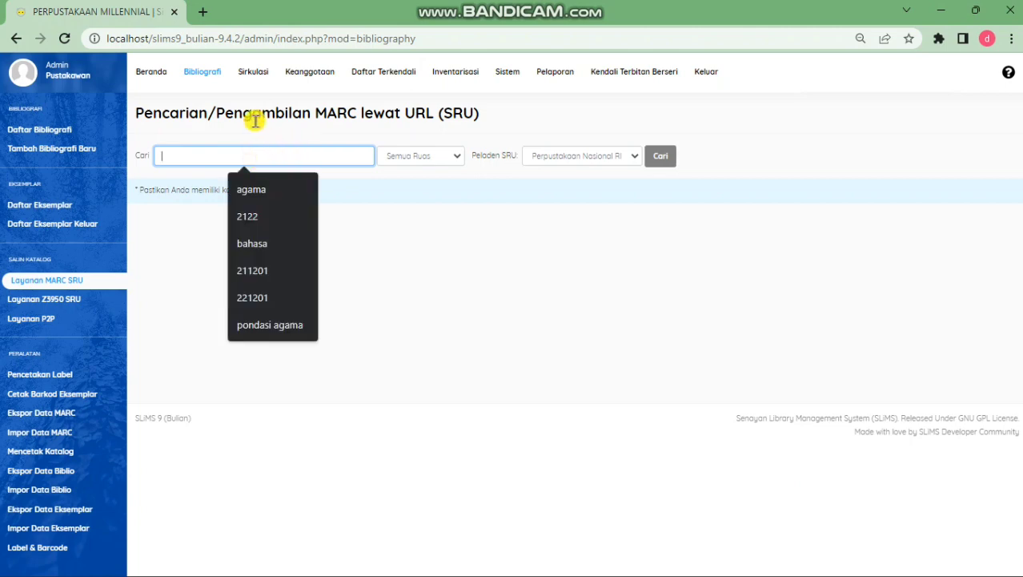
{"action": "type", "text": "sa"}
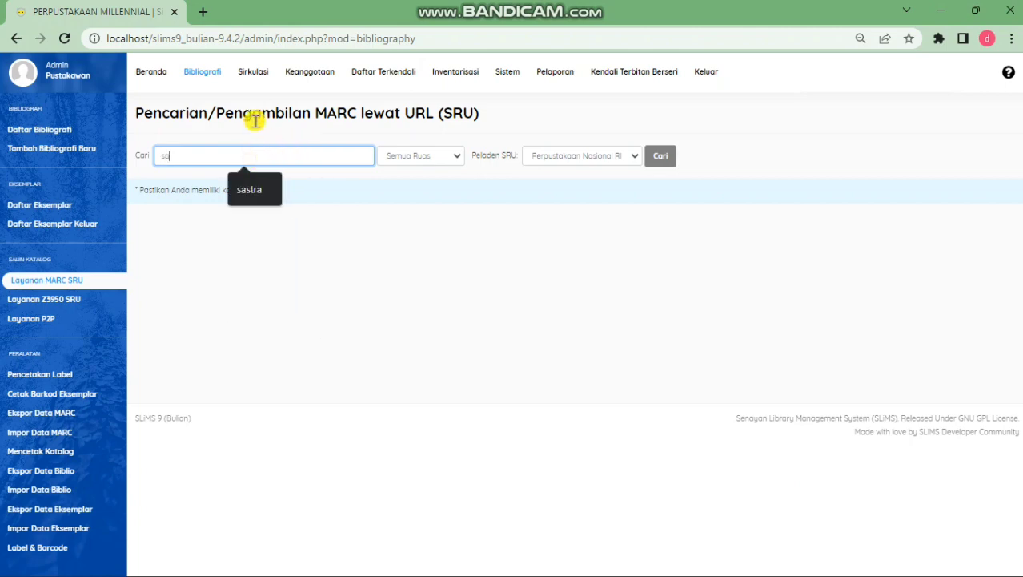
{"action": "type", "text": "stra"}
{"action": "key", "text": "Return"}
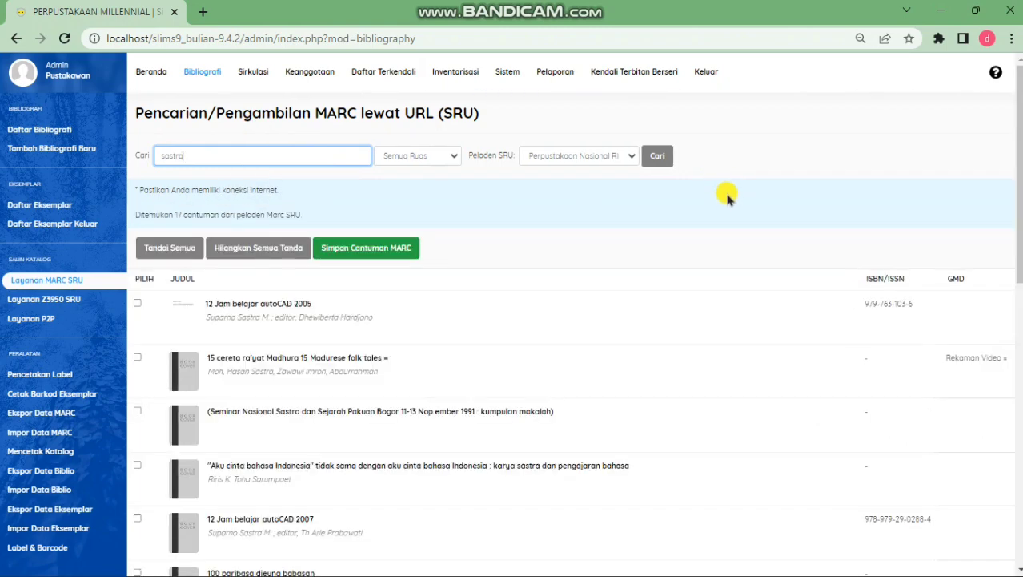
Tick '1001 puisi untuk ayah dan ibu' and save it as a MARC record
{"action": "scroll", "coordinate": [717, 210], "scroll_direction": "down", "scroll_amount": 7}
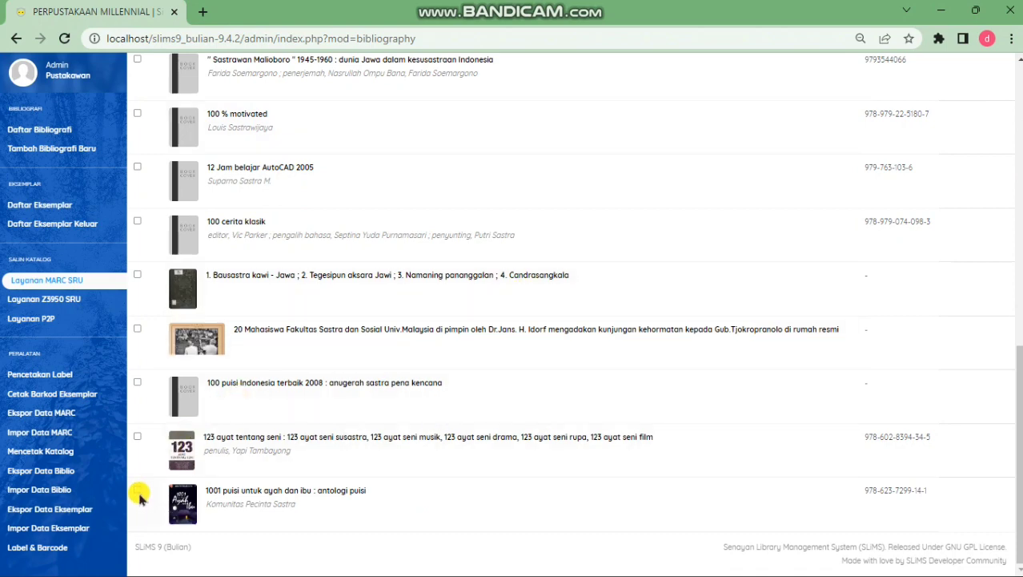
{"action": "left_click", "coordinate": [138, 491]}
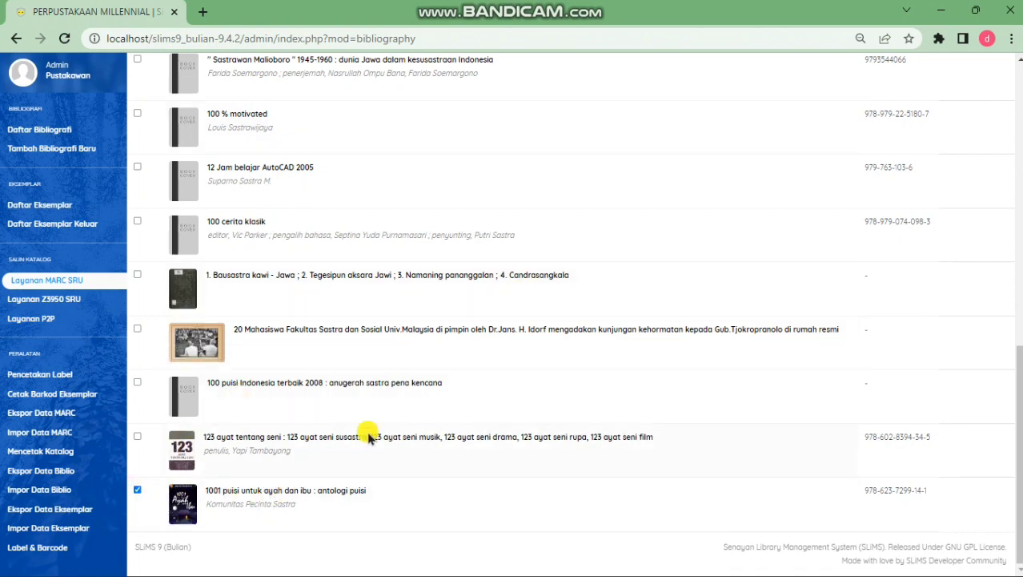
{"action": "scroll", "coordinate": [451, 357], "scroll_direction": "up", "scroll_amount": 10}
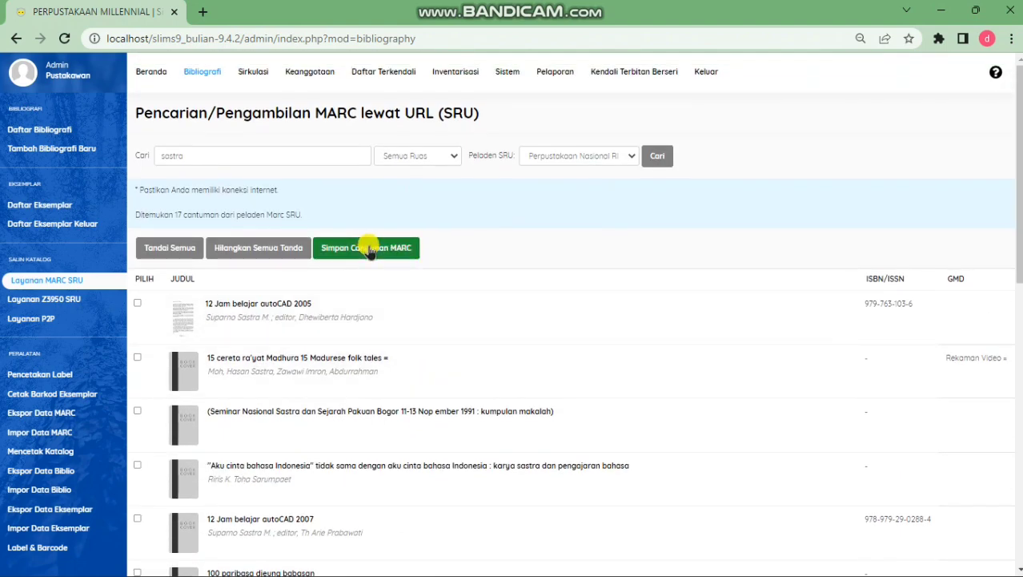
{"action": "left_click", "coordinate": [369, 248]}
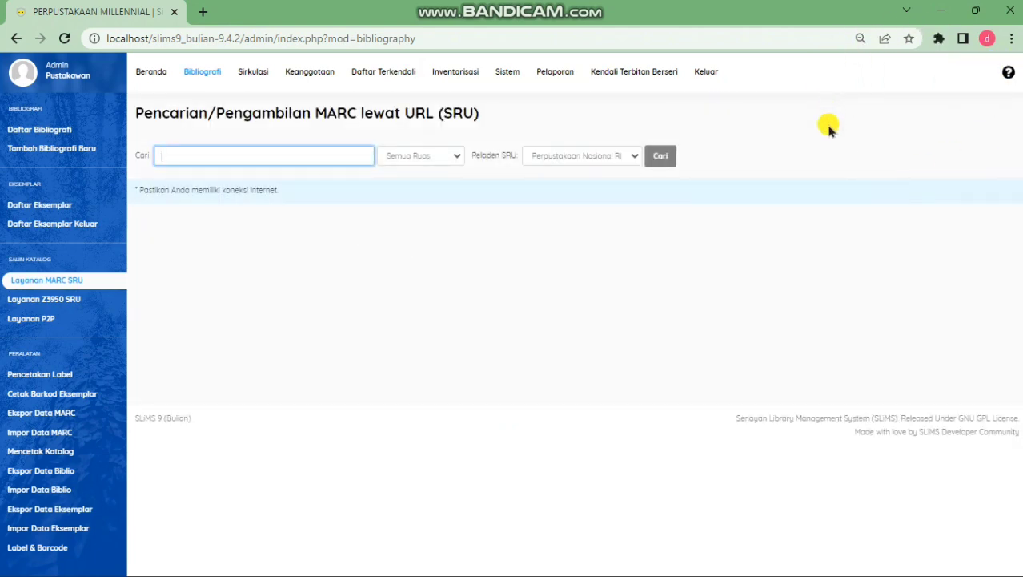
Open the imported '1001 puisi untuk ayah dan ibu' record for editing
{"action": "left_click", "coordinate": [199, 74]}
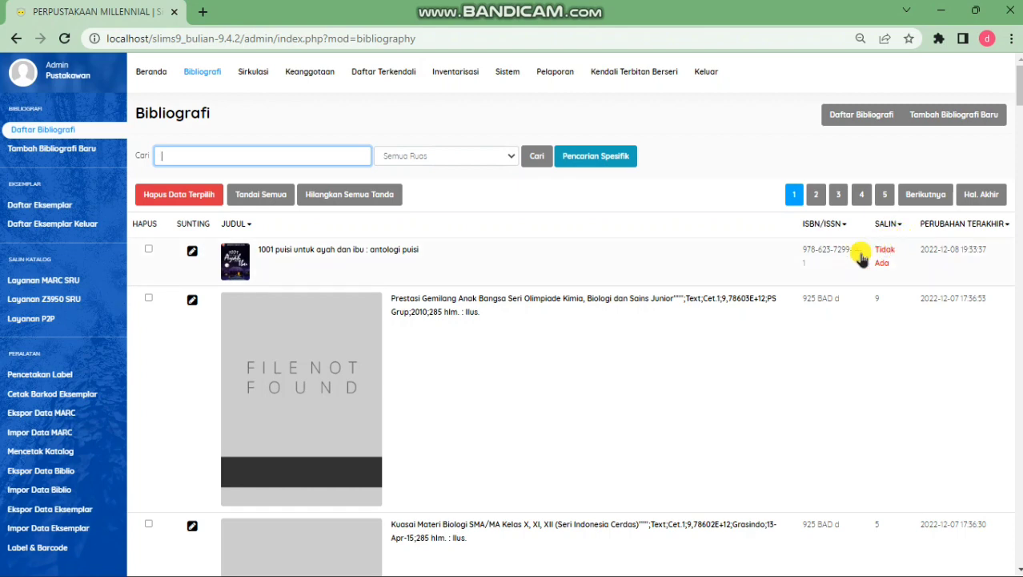
{"action": "left_click", "coordinate": [192, 250]}
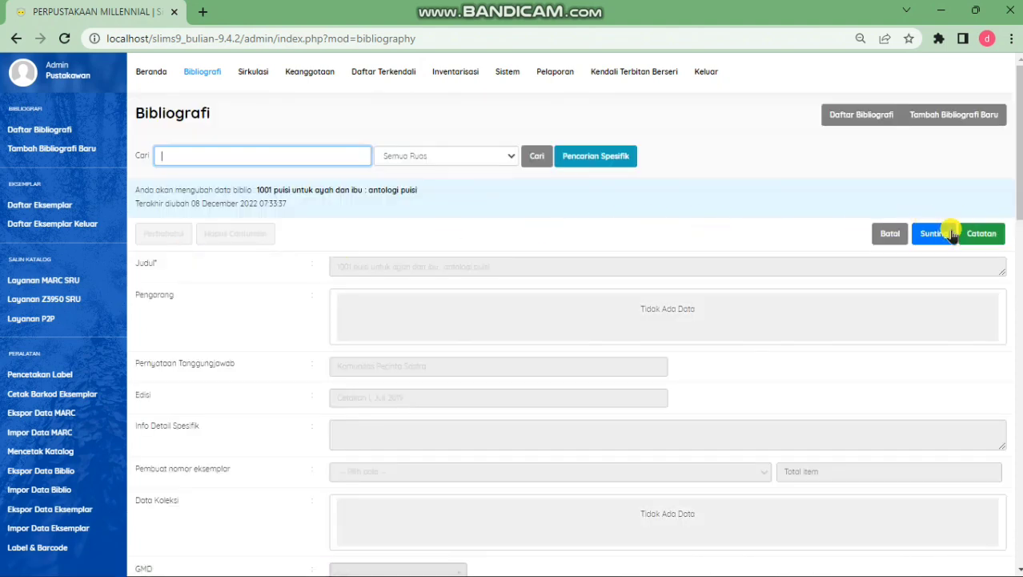
{"action": "left_click", "coordinate": [933, 233]}
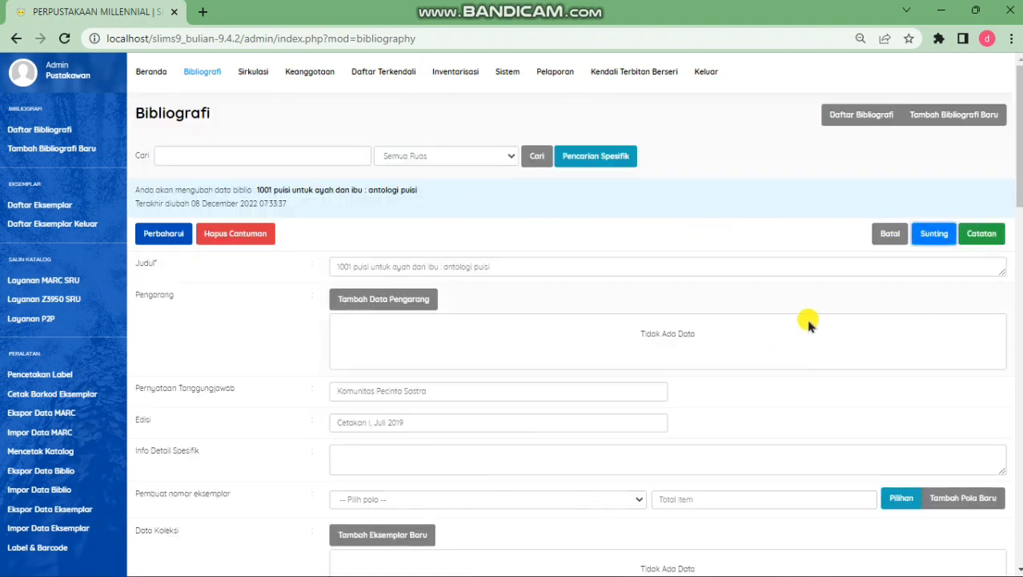
Add 3 copies using the B0000 item code pattern
{"action": "scroll", "coordinate": [804, 322], "scroll_direction": "down", "scroll_amount": 2}
{"action": "scroll", "coordinate": [595, 320], "scroll_direction": "down", "scroll_amount": 2}
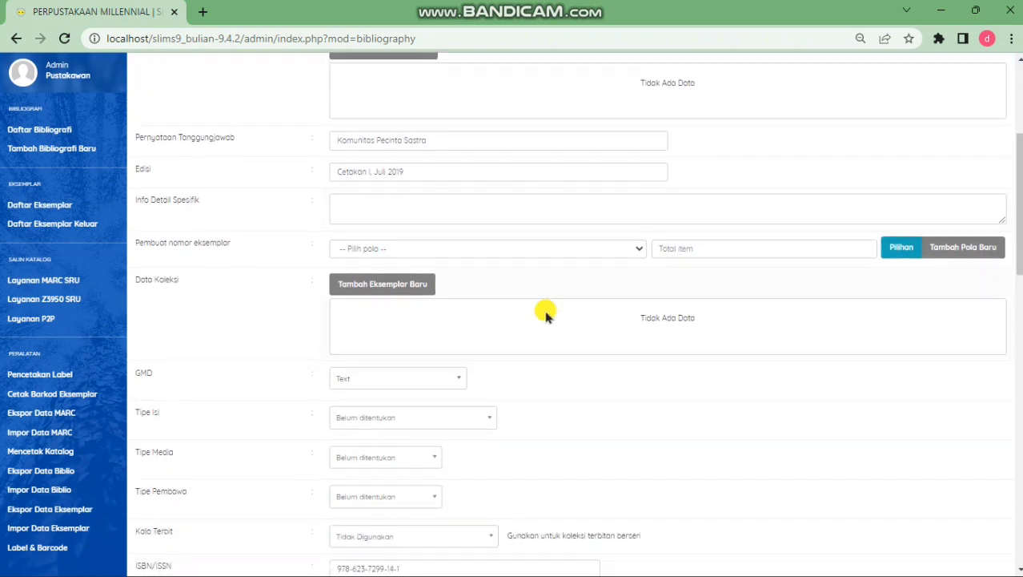
{"action": "left_click", "coordinate": [459, 247]}
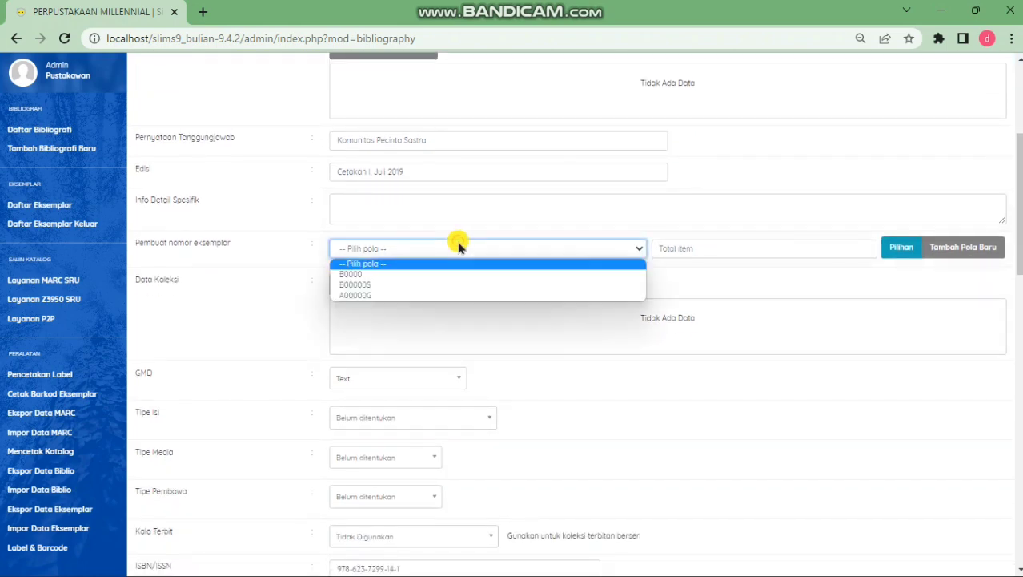
{"action": "left_click", "coordinate": [457, 275]}
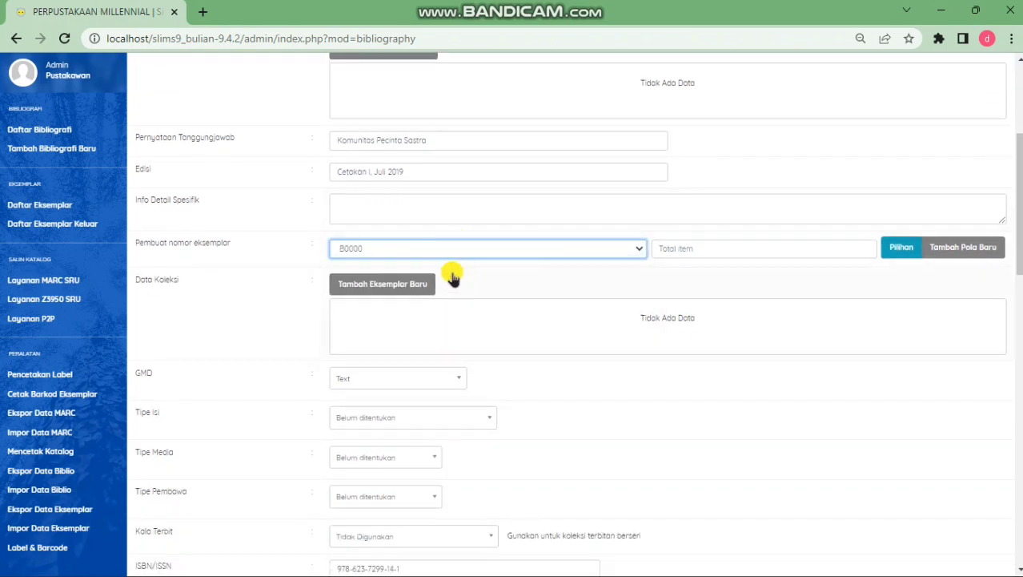
{"action": "left_click", "coordinate": [748, 249]}
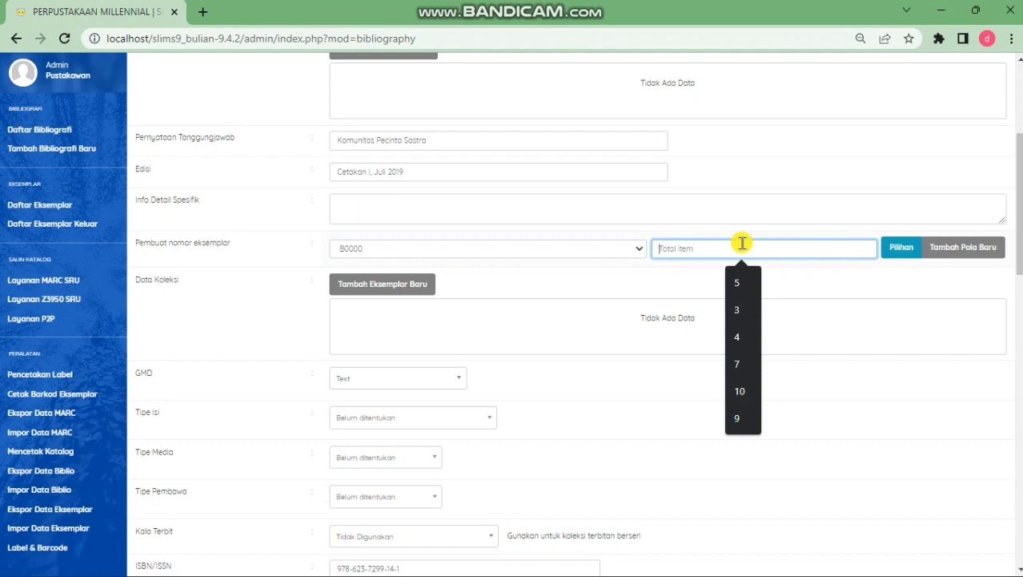
{"action": "type", "text": "3"}
Set the record language to Indonesia and save with Perbaharui
{"action": "scroll", "coordinate": [805, 289], "scroll_direction": "down", "scroll_amount": 1}
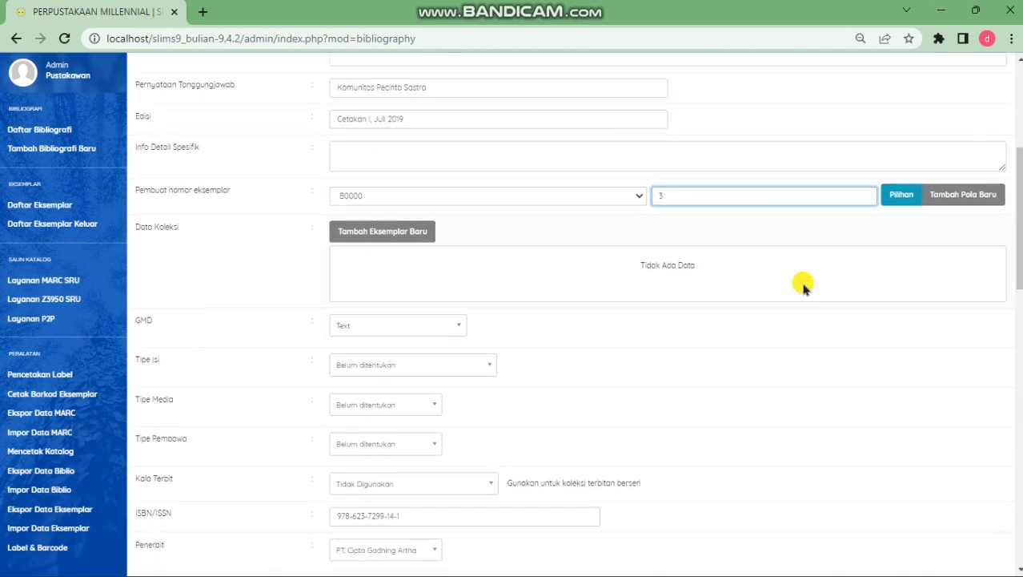
{"action": "scroll", "coordinate": [805, 288], "scroll_direction": "down", "scroll_amount": 4}
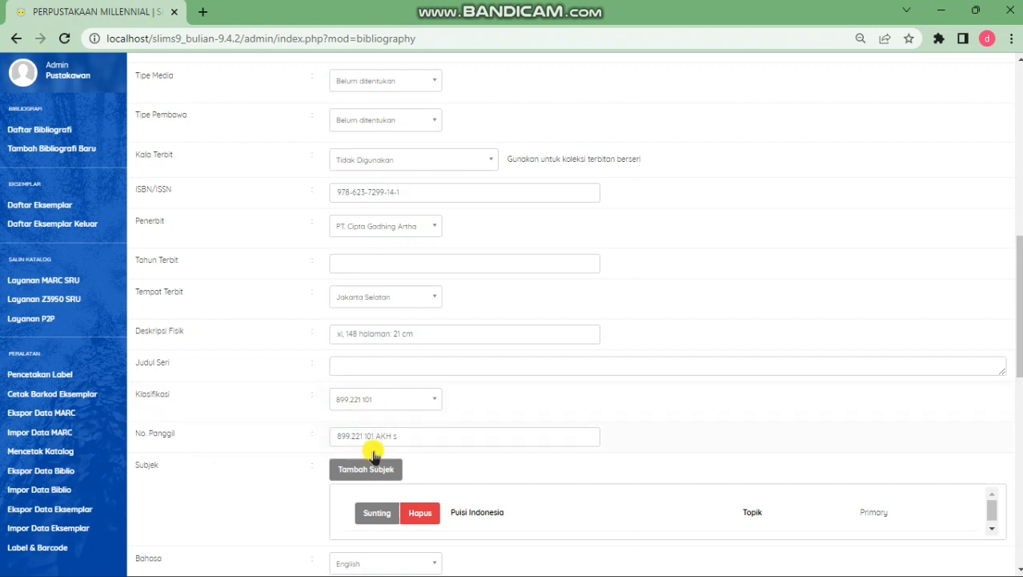
{"action": "scroll", "coordinate": [545, 412], "scroll_direction": "down", "scroll_amount": 3}
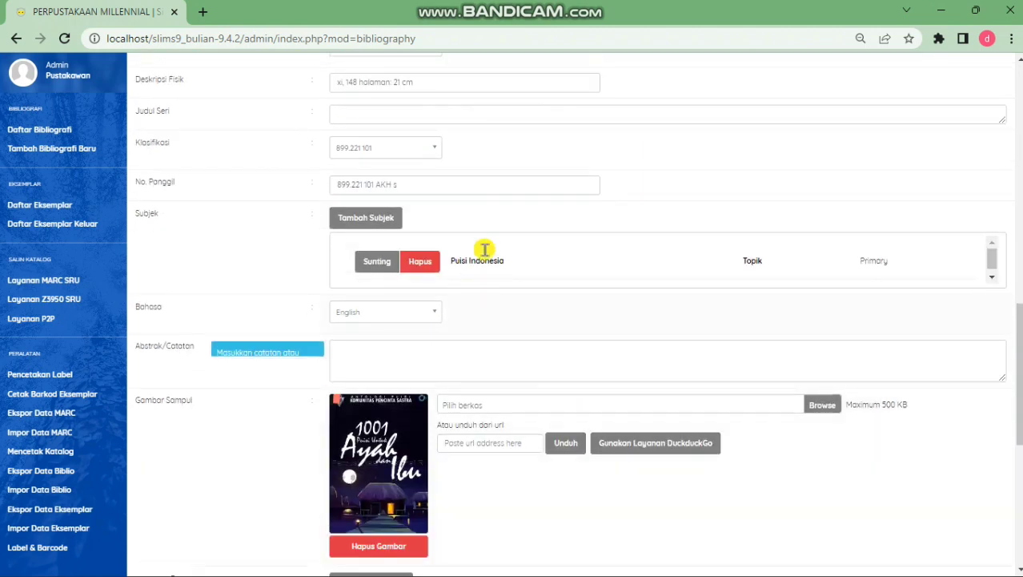
{"action": "left_click", "coordinate": [394, 318]}
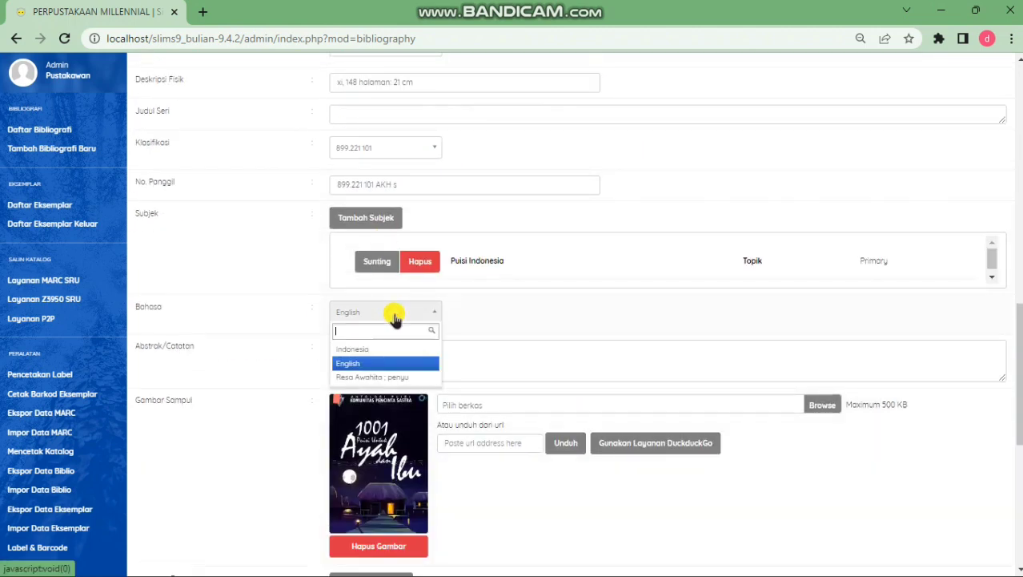
{"action": "left_click", "coordinate": [393, 350]}
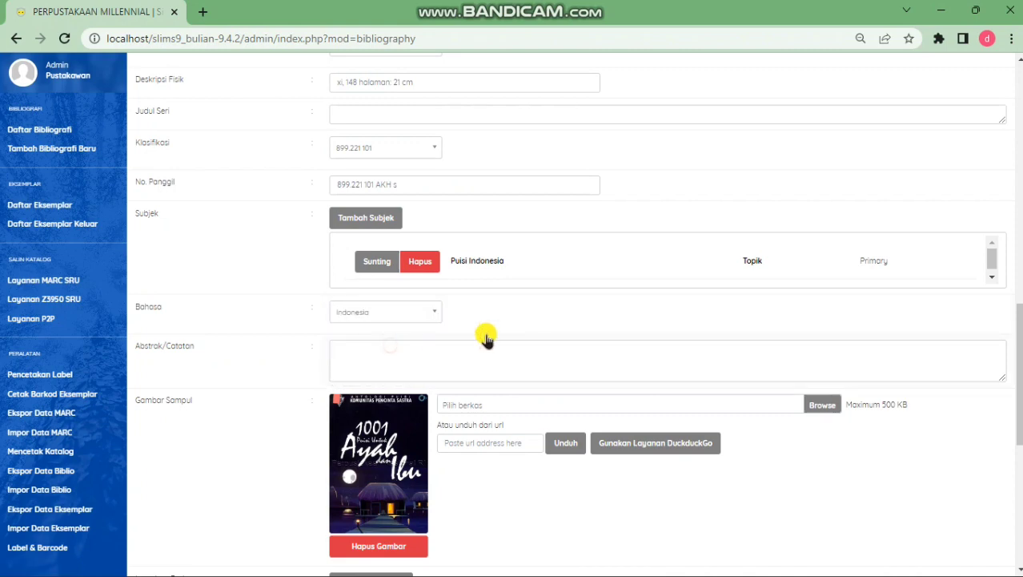
{"action": "scroll", "coordinate": [599, 341], "scroll_direction": "down", "scroll_amount": 3}
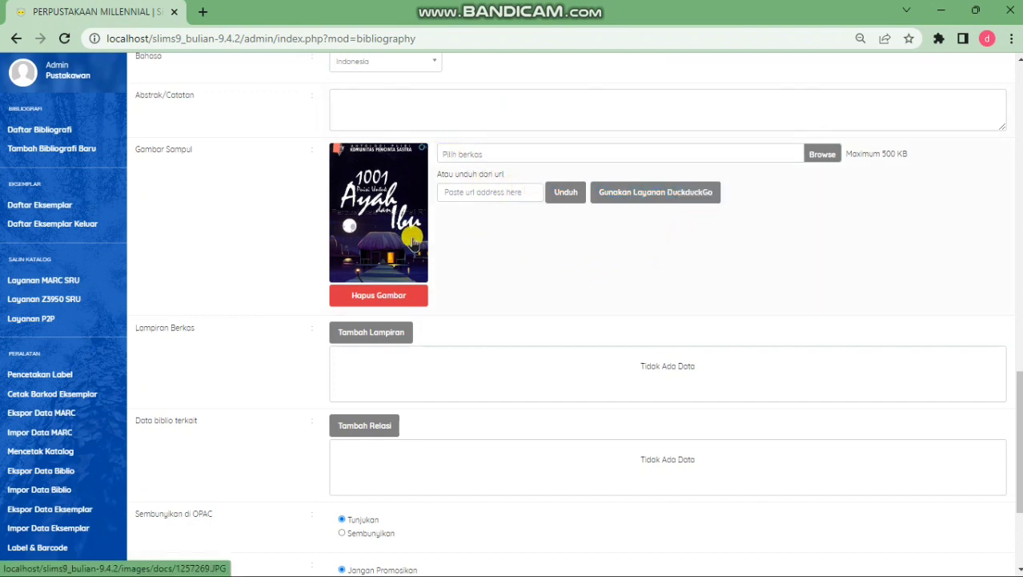
{"action": "scroll", "coordinate": [584, 293], "scroll_direction": "down", "scroll_amount": 3}
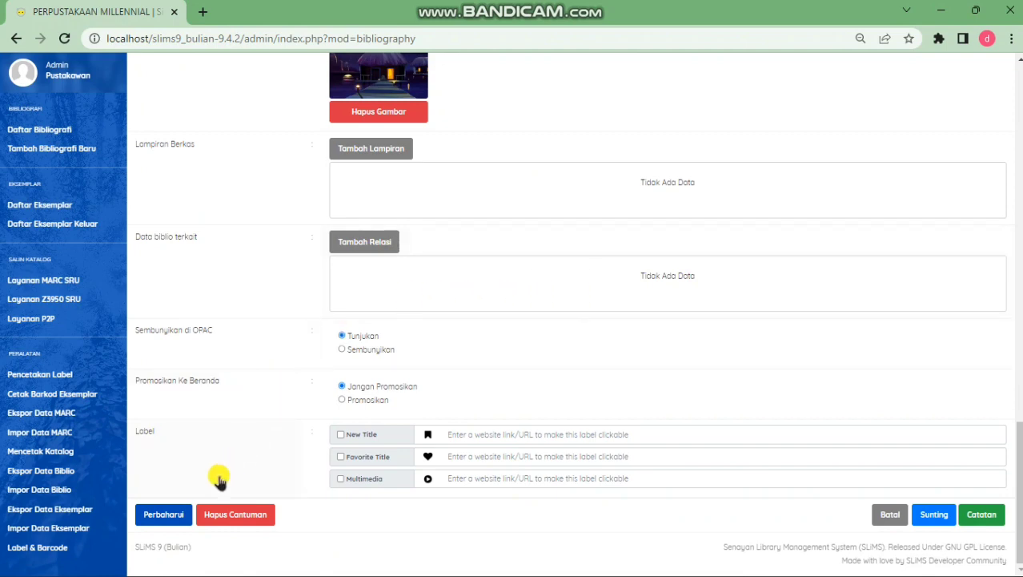
{"action": "left_click", "coordinate": [164, 515]}
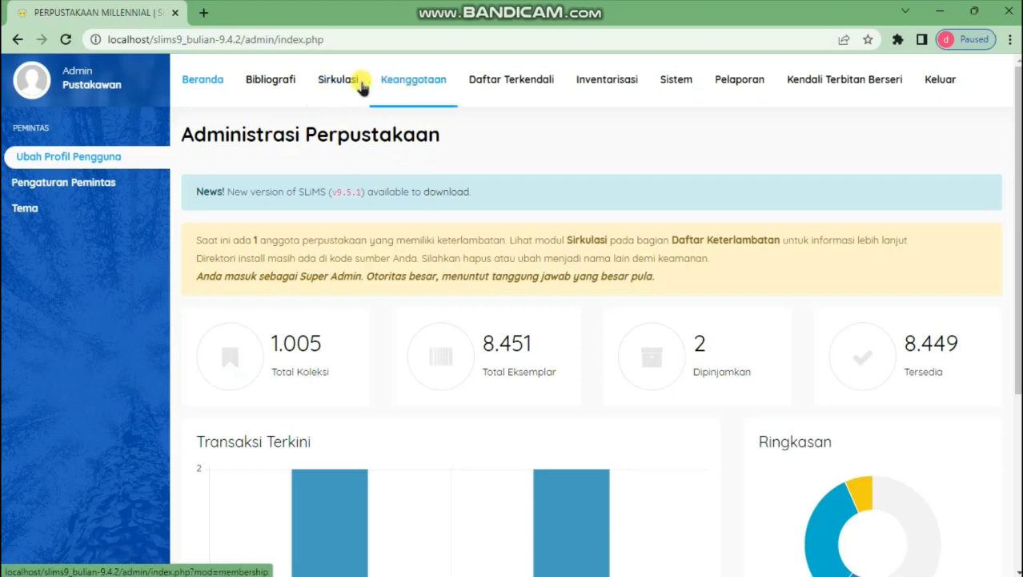
Open the Bibliografi list, now headed by '1001 puisi untuk ayah dan ibu' with 3 copies
{"action": "left_click", "coordinate": [287, 90]}
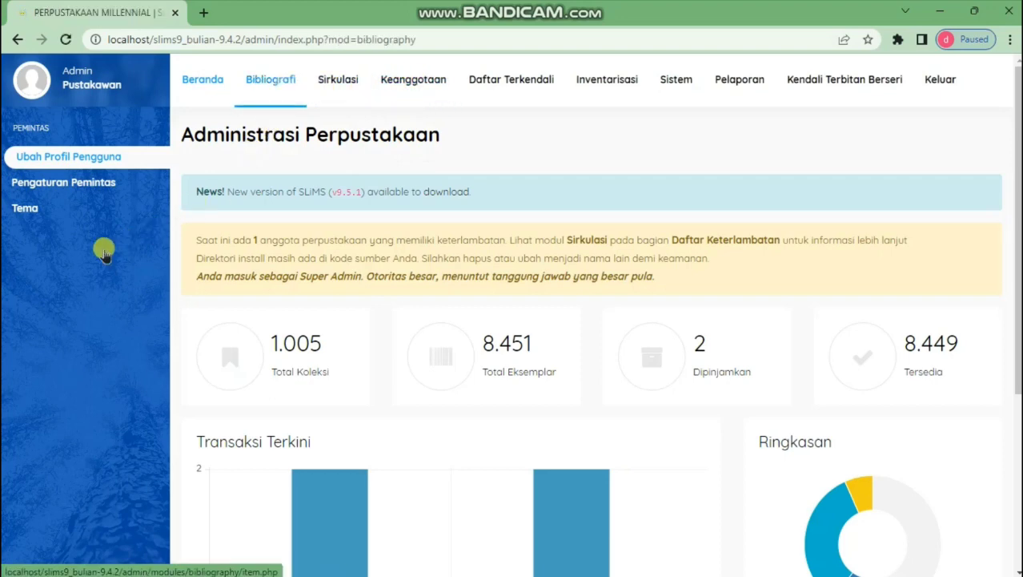
{"action": "scroll", "coordinate": [100, 255], "scroll_direction": "down", "scroll_amount": 2}
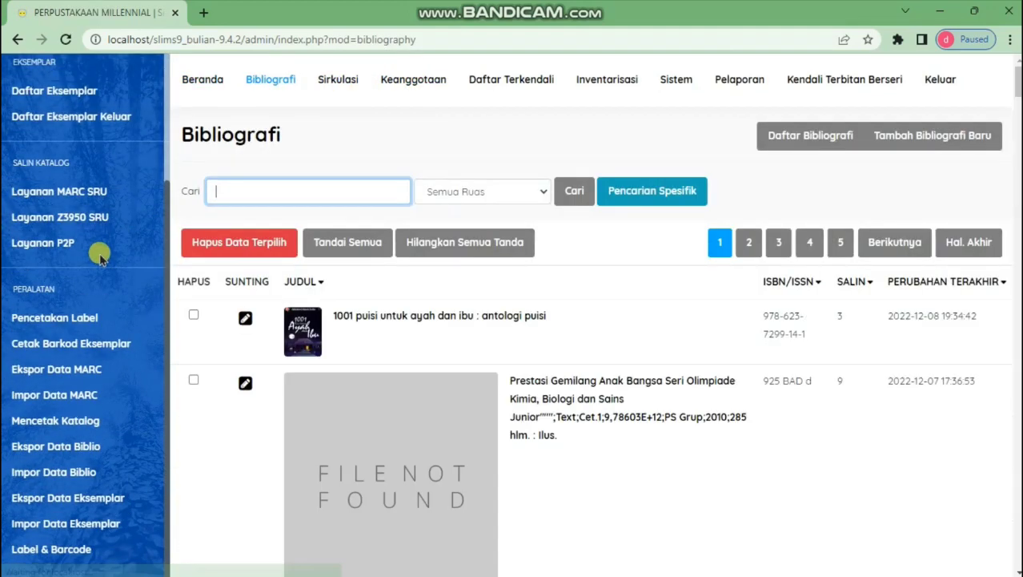
Export 2 records to a ';'-separated CSV and open senayan_biblio_export (2)
{"action": "left_click", "coordinate": [101, 446]}
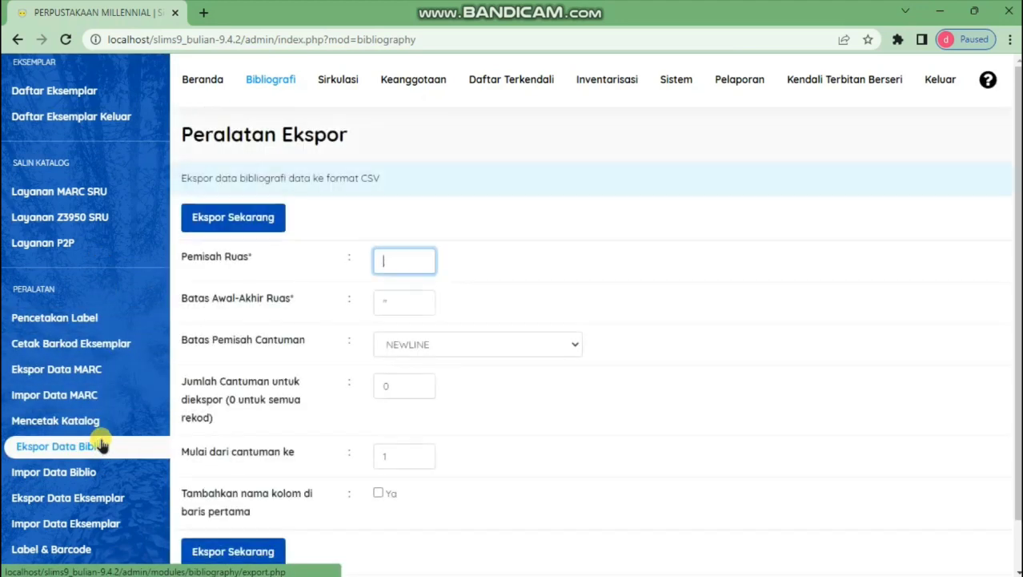
{"action": "scroll", "coordinate": [312, 275], "scroll_direction": "down", "scroll_amount": 1}
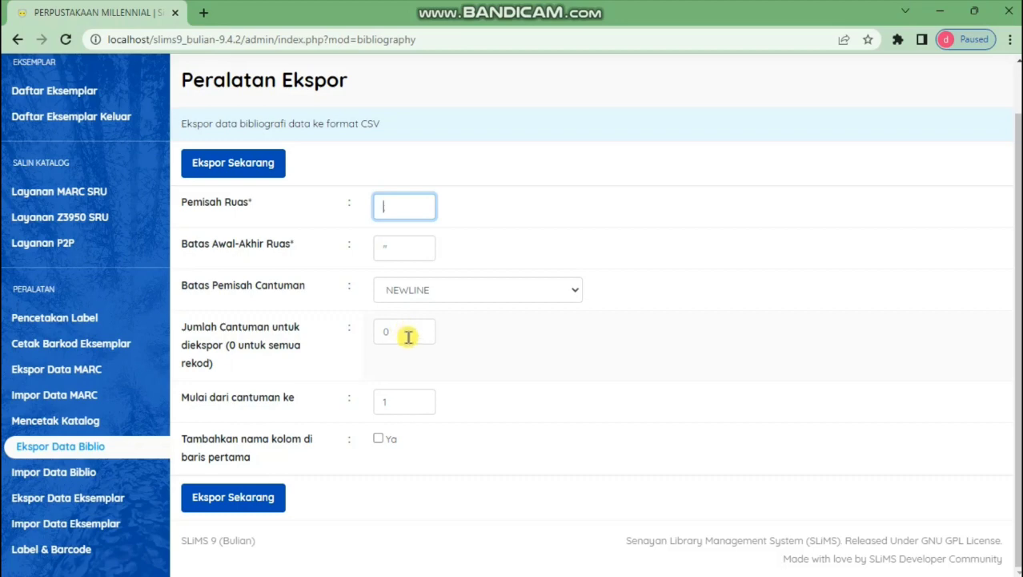
{"action": "left_click", "coordinate": [408, 335]}
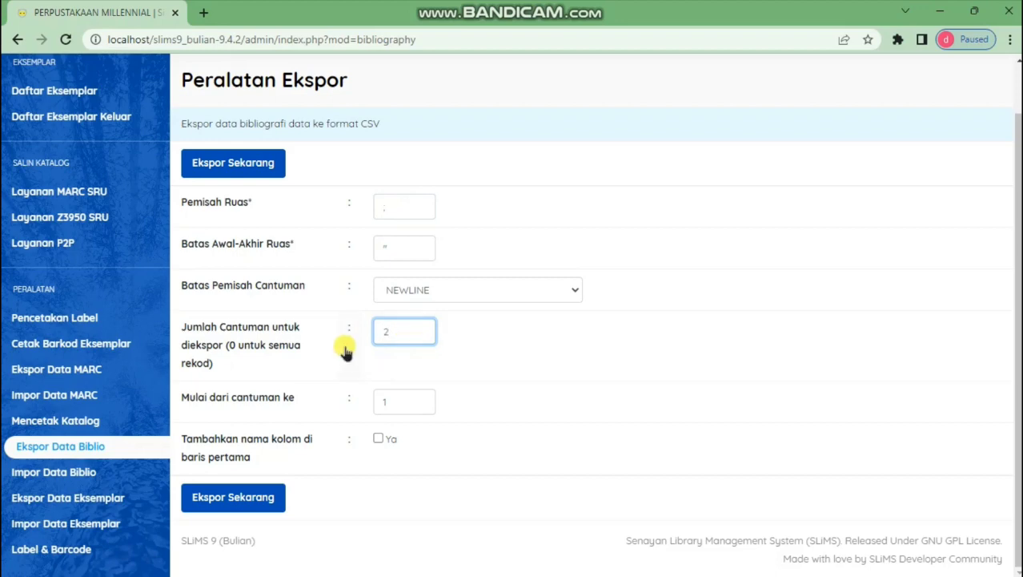
{"action": "left_click", "coordinate": [244, 162]}
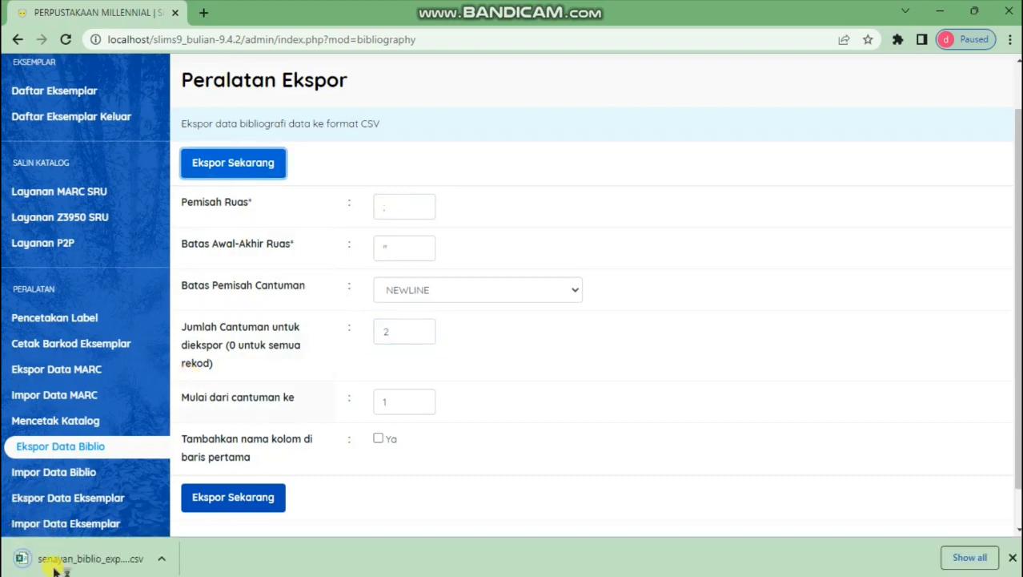
{"action": "left_click", "coordinate": [128, 559]}
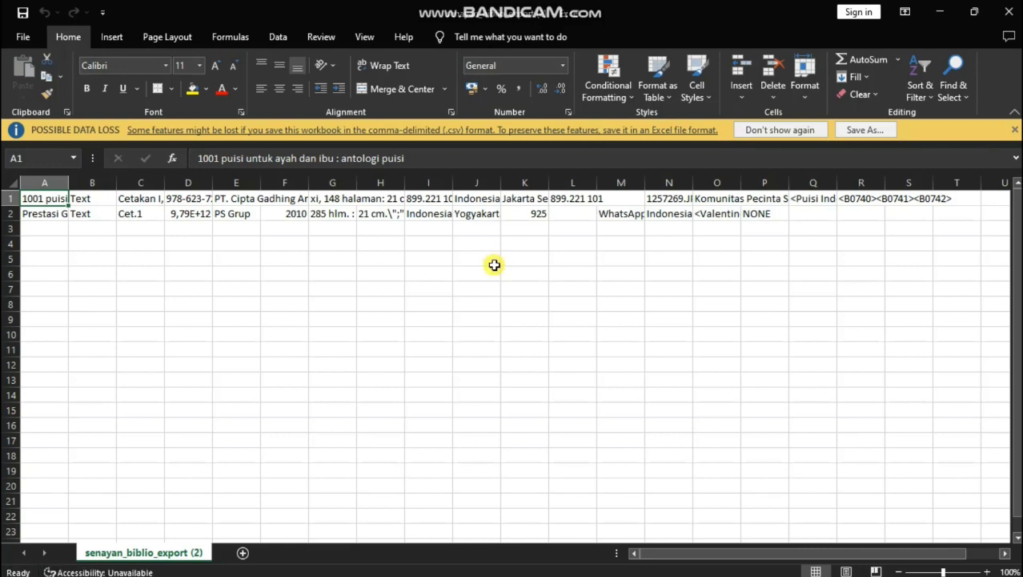
Close the senayan_biblio_export CSV in Excel after reviewing its two rows
{"action": "left_click", "coordinate": [1009, 11]}
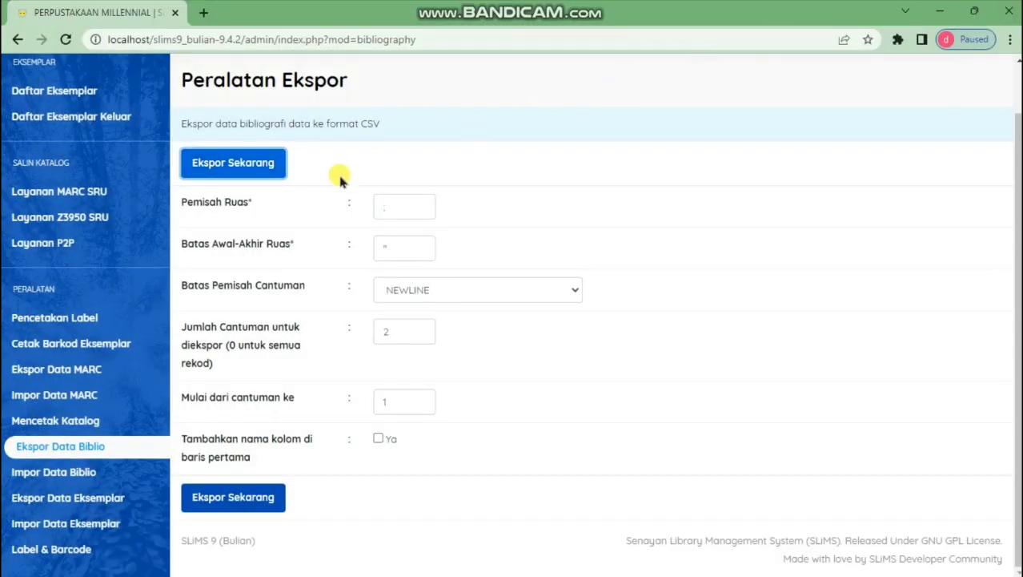
In Impor Data Biblio, choose senayan_biblio_export (2).csv from Downloads
{"action": "left_click", "coordinate": [98, 473]}
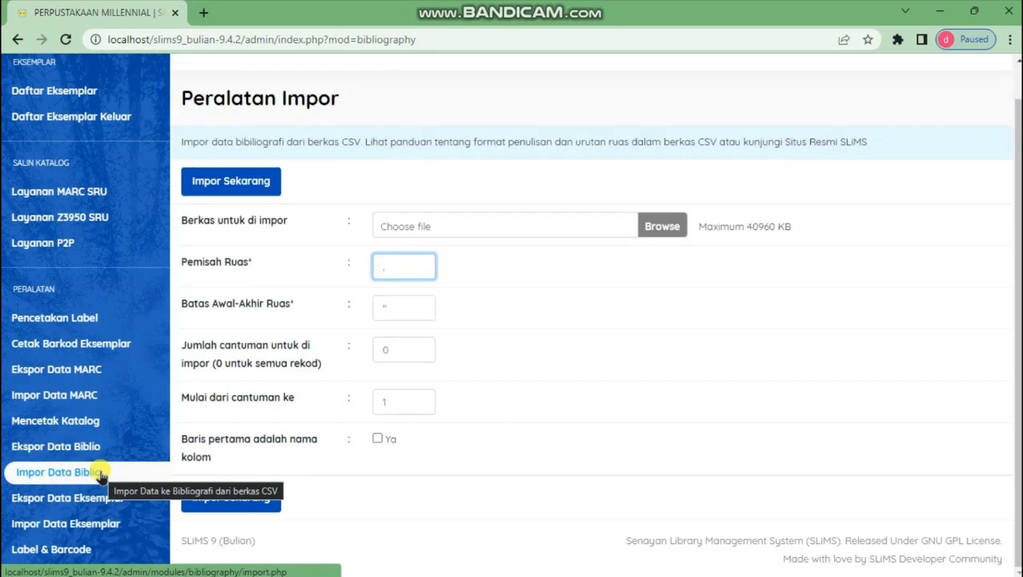
{"action": "left_click", "coordinate": [664, 229]}
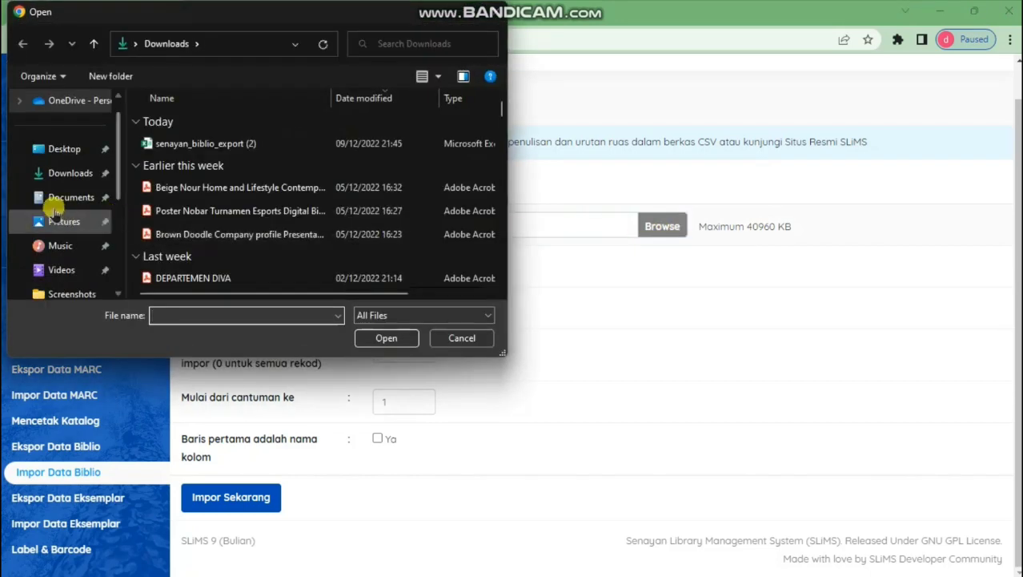
{"action": "left_click", "coordinate": [72, 185]}
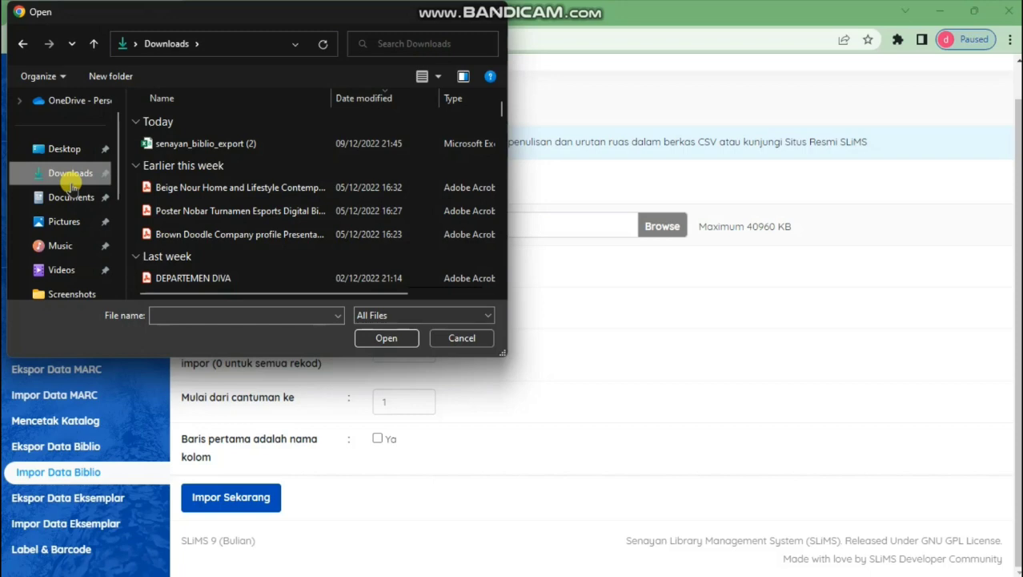
{"action": "left_click", "coordinate": [181, 146]}
{"action": "left_click", "coordinate": [387, 338]}
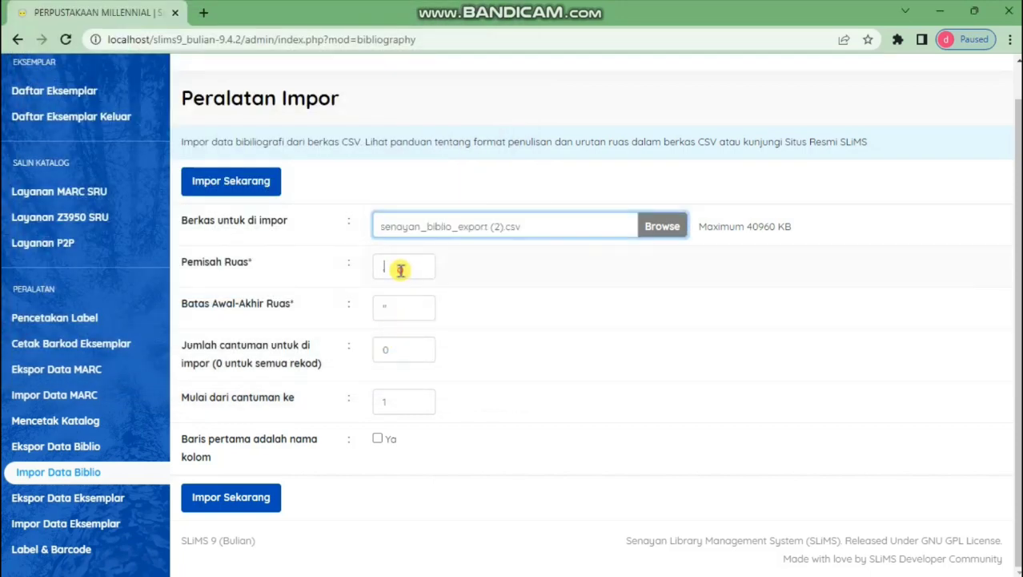
Set the field separator to ';' and import the two records
{"action": "left_click", "coordinate": [399, 268]}
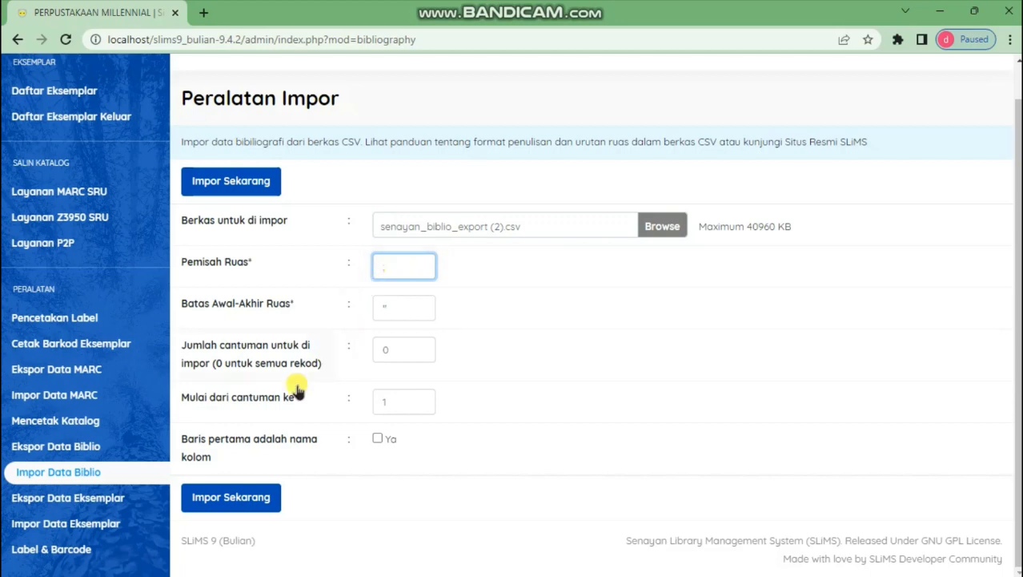
{"action": "left_click", "coordinate": [230, 182]}
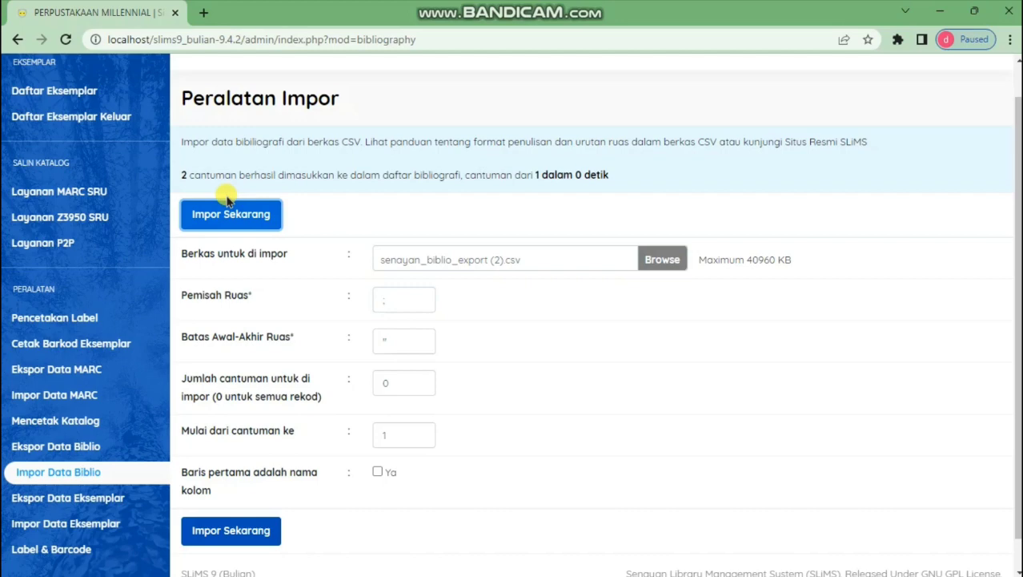
{"action": "scroll", "coordinate": [104, 192], "scroll_direction": "up", "scroll_amount": 3}
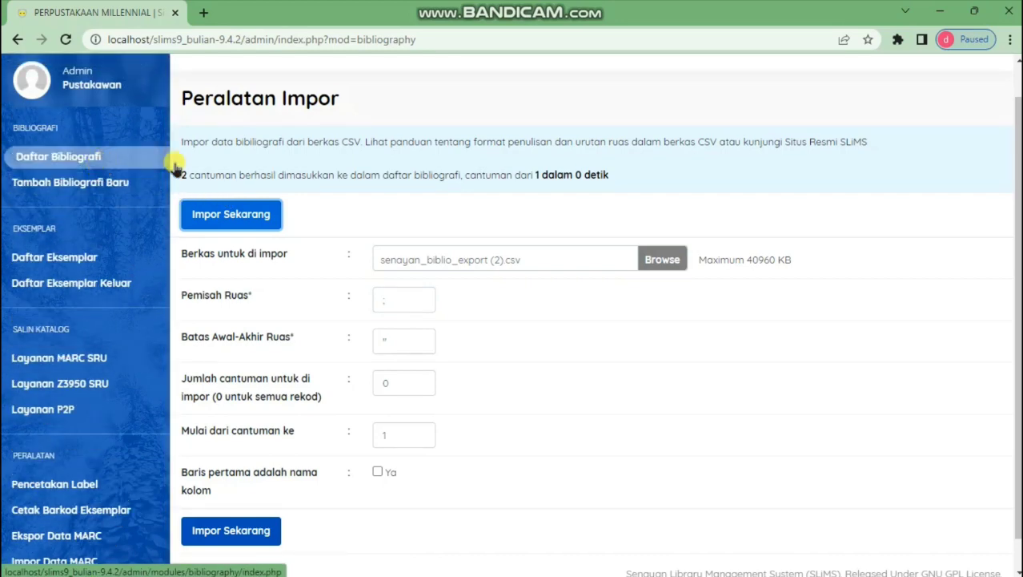
{"action": "scroll", "coordinate": [208, 165], "scroll_direction": "up", "scroll_amount": 1}
Open Daftar Bibliografi and check the two imported titles at the top, with no copies
{"action": "left_click", "coordinate": [264, 80]}
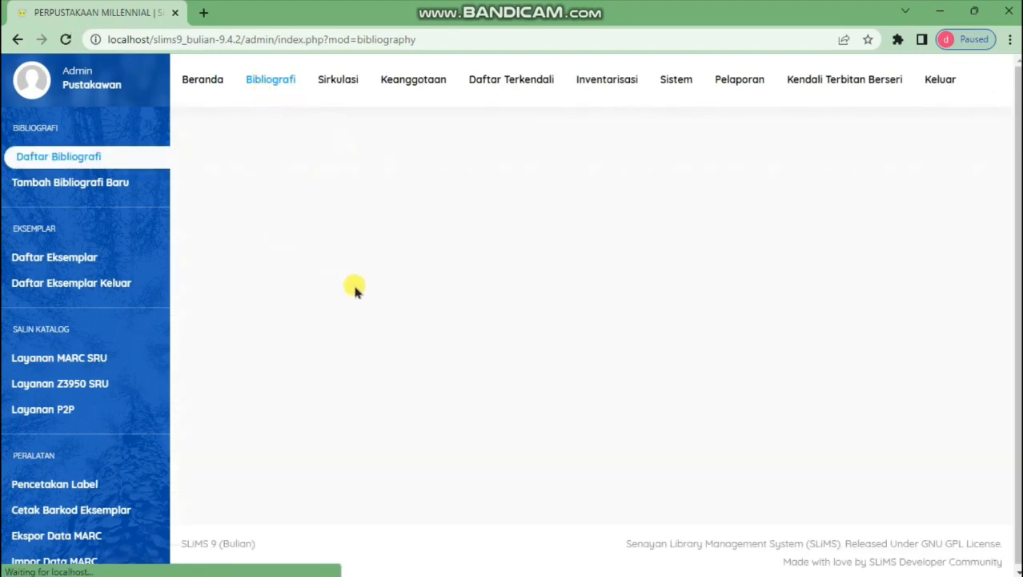
{"action": "scroll", "coordinate": [392, 308], "scroll_direction": "down", "scroll_amount": 1}
{"action": "scroll", "coordinate": [400, 321], "scroll_direction": "down", "scroll_amount": 3}
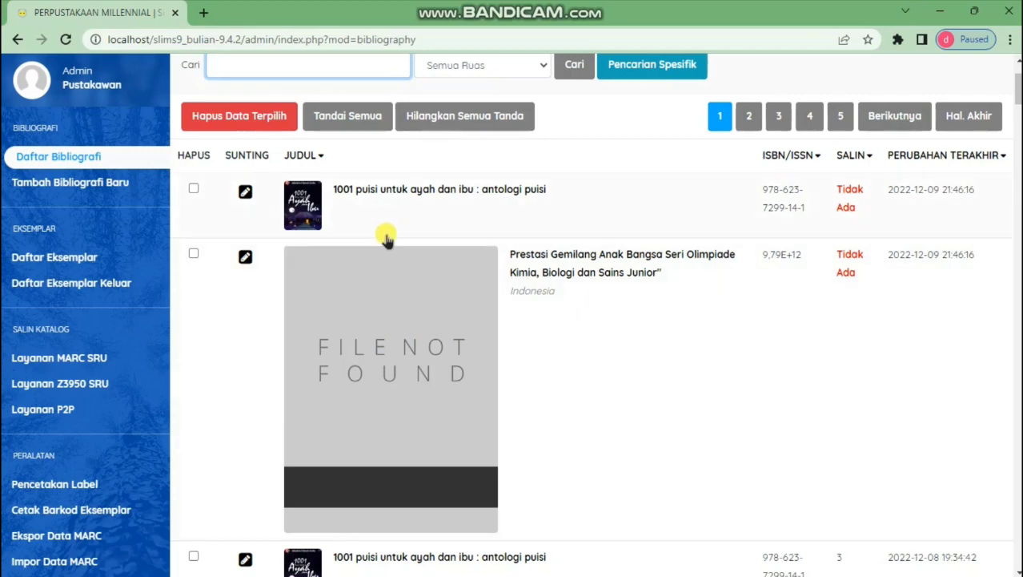
{"action": "scroll", "coordinate": [386, 255], "scroll_direction": "up", "scroll_amount": 4}
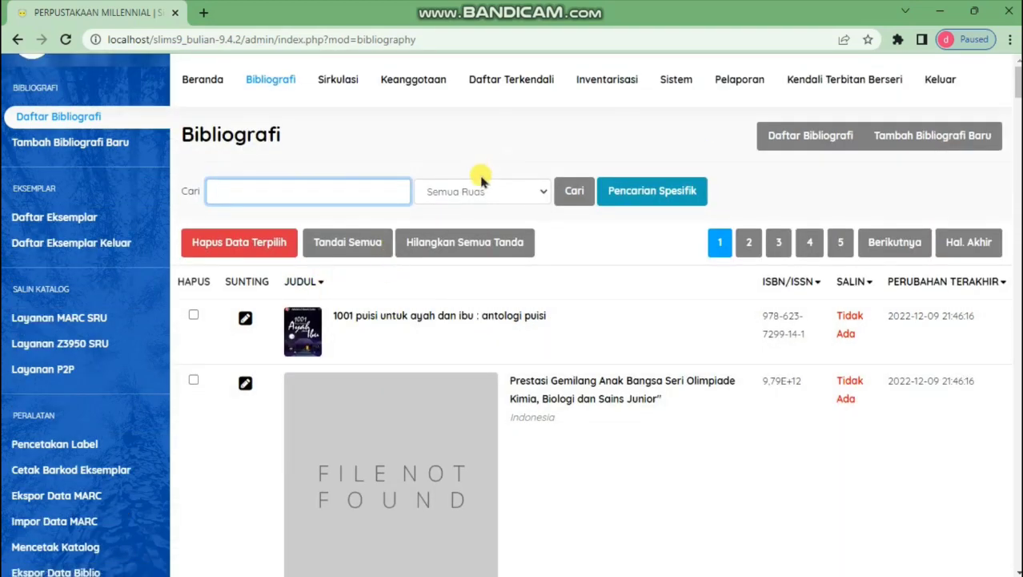
{"action": "scroll", "coordinate": [393, 293], "scroll_direction": "down", "scroll_amount": 4}
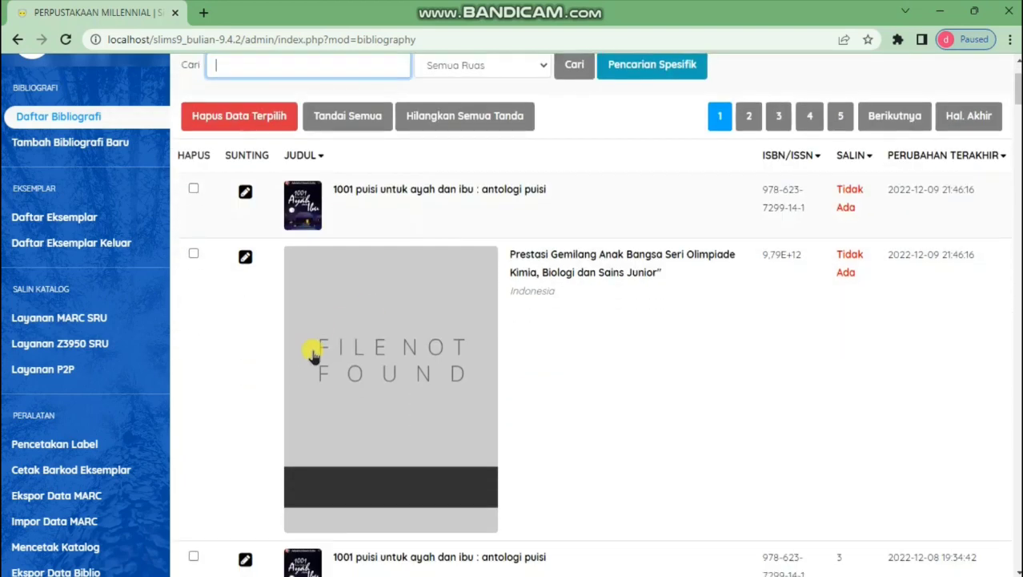
{"action": "left_click", "coordinate": [82, 444]}
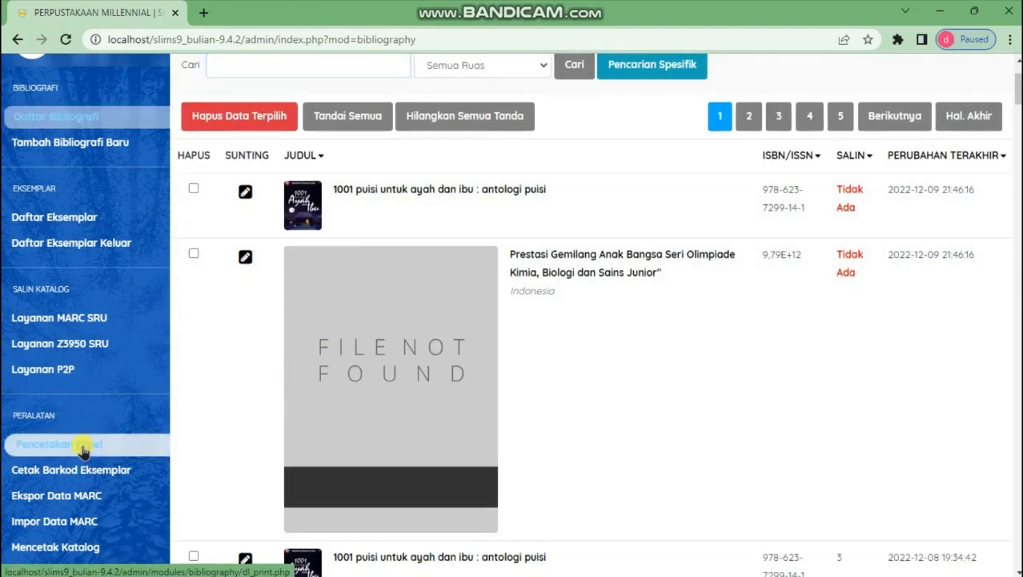
Queue the first anthology copy and the first Prestasi Gemilang record for label printing
{"action": "scroll", "coordinate": [394, 319], "scroll_direction": "down", "scroll_amount": 3}
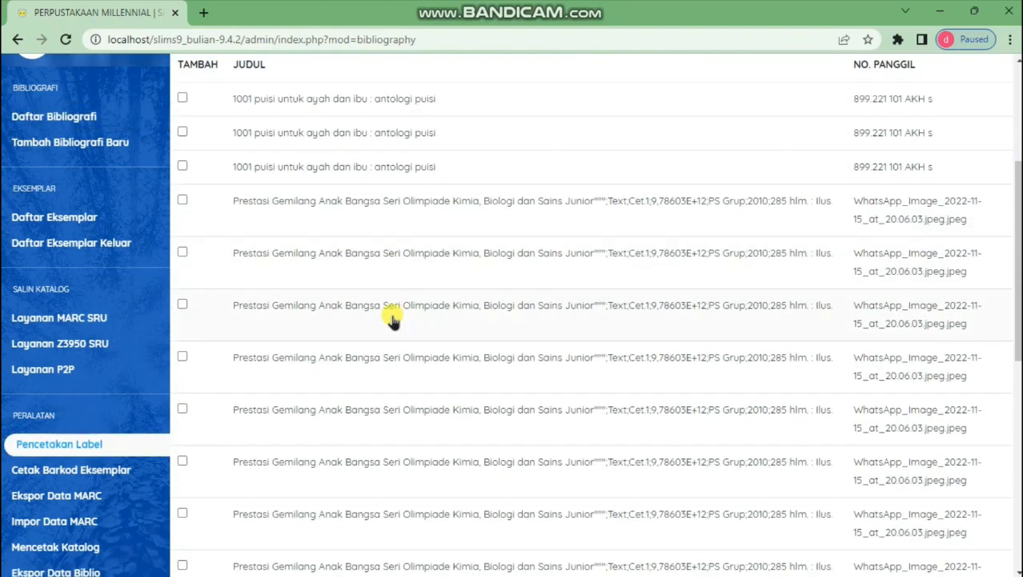
{"action": "scroll", "coordinate": [389, 319], "scroll_direction": "up", "scroll_amount": 3}
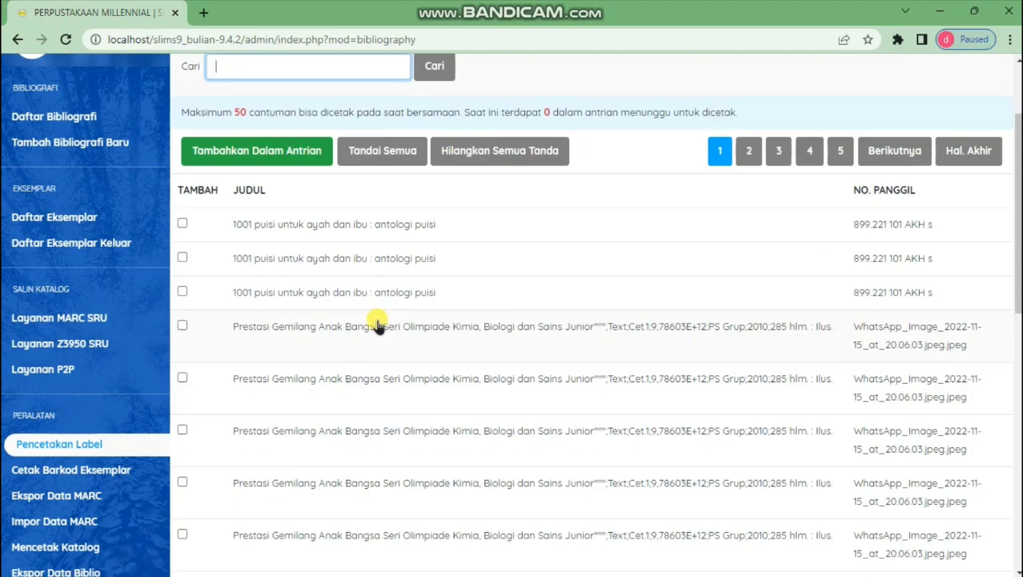
{"action": "scroll", "coordinate": [277, 368], "scroll_direction": "down", "scroll_amount": 3}
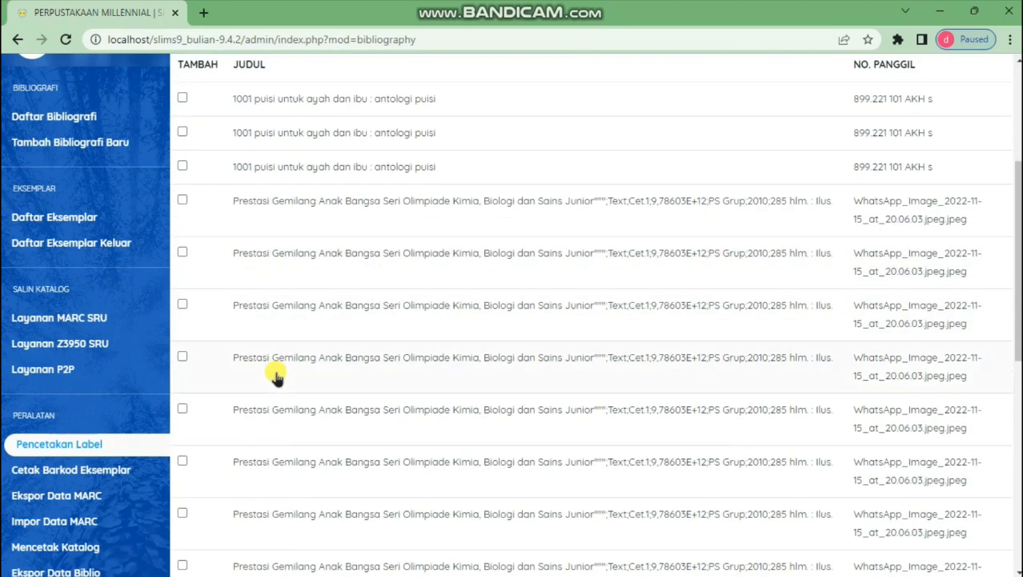
{"action": "left_click", "coordinate": [183, 97]}
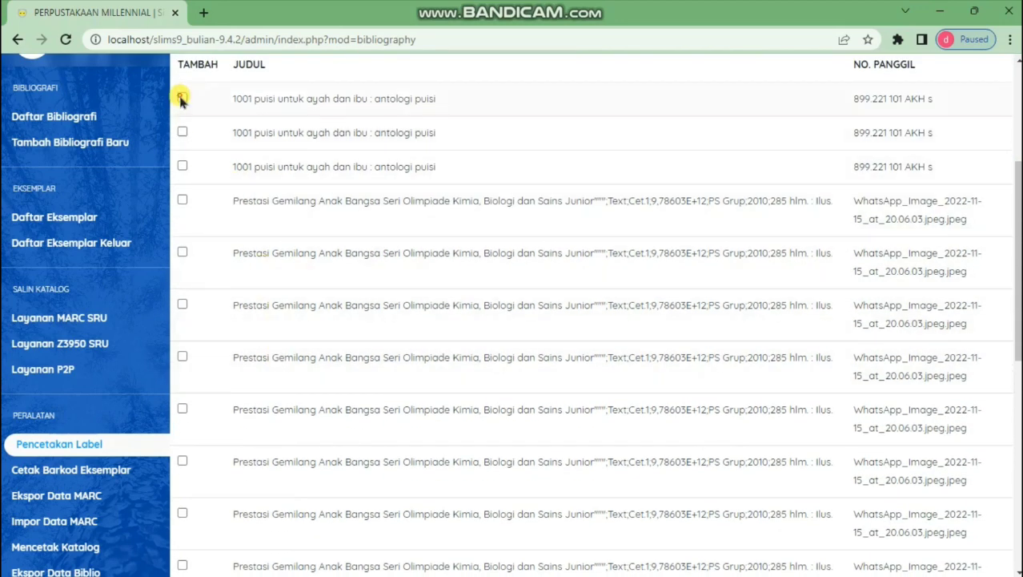
{"action": "left_click", "coordinate": [183, 200]}
{"action": "scroll", "coordinate": [285, 200], "scroll_direction": "up", "scroll_amount": 5}
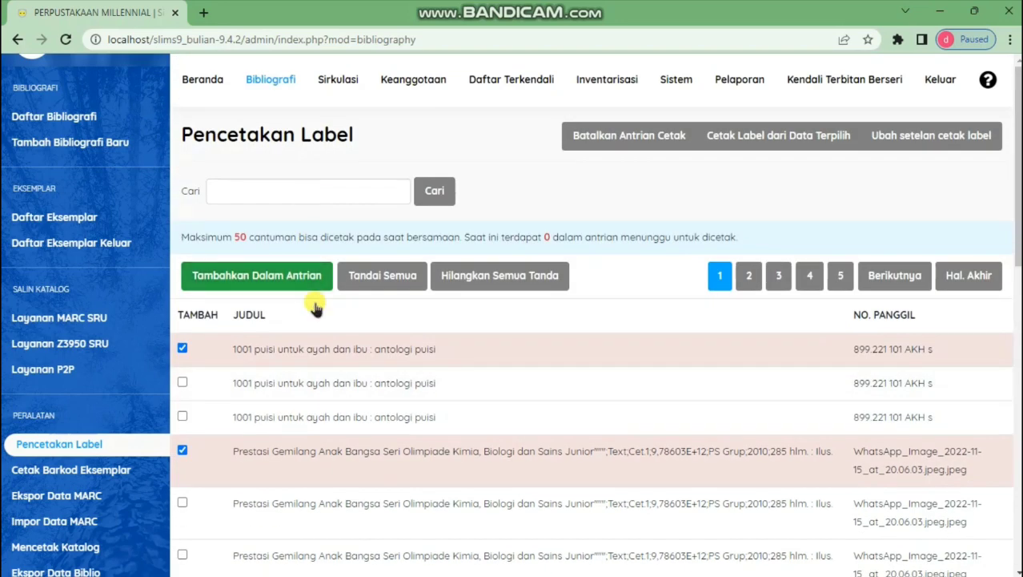
{"action": "left_click", "coordinate": [271, 280]}
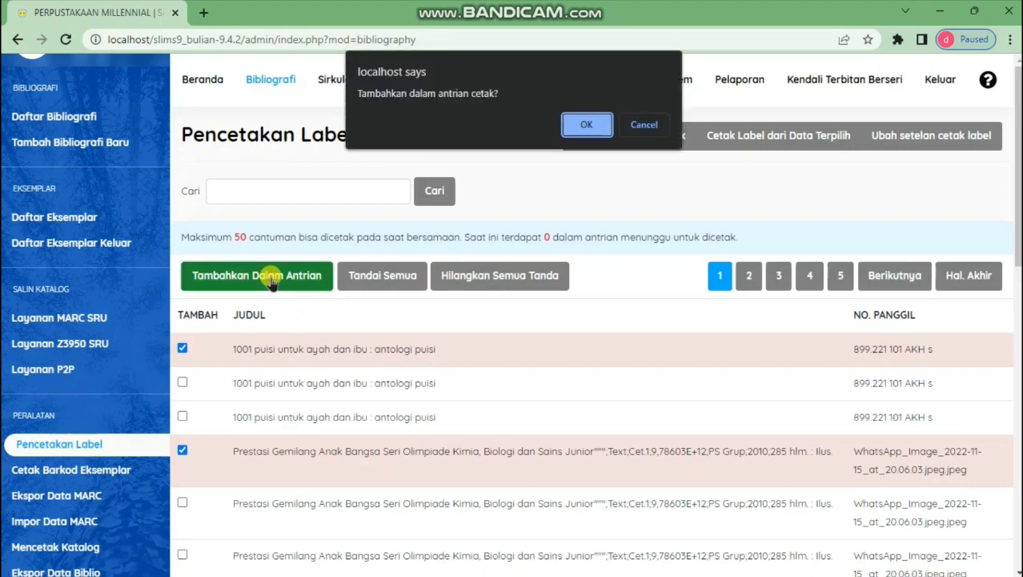
{"action": "left_click", "coordinate": [586, 128]}
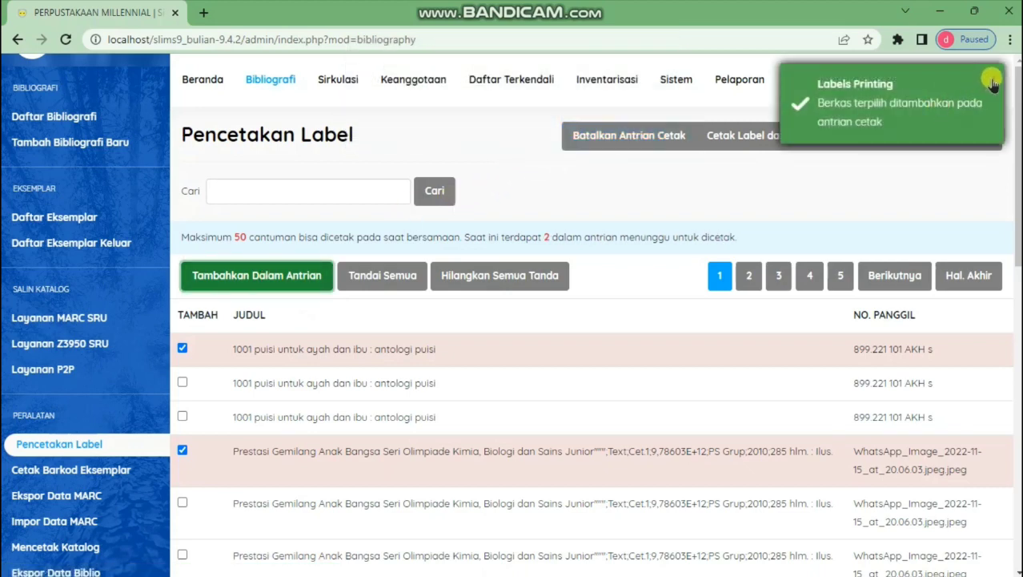
Generate spine labels for the two queued items, cancel the print dialog and close the preview
{"action": "left_click", "coordinate": [991, 78]}
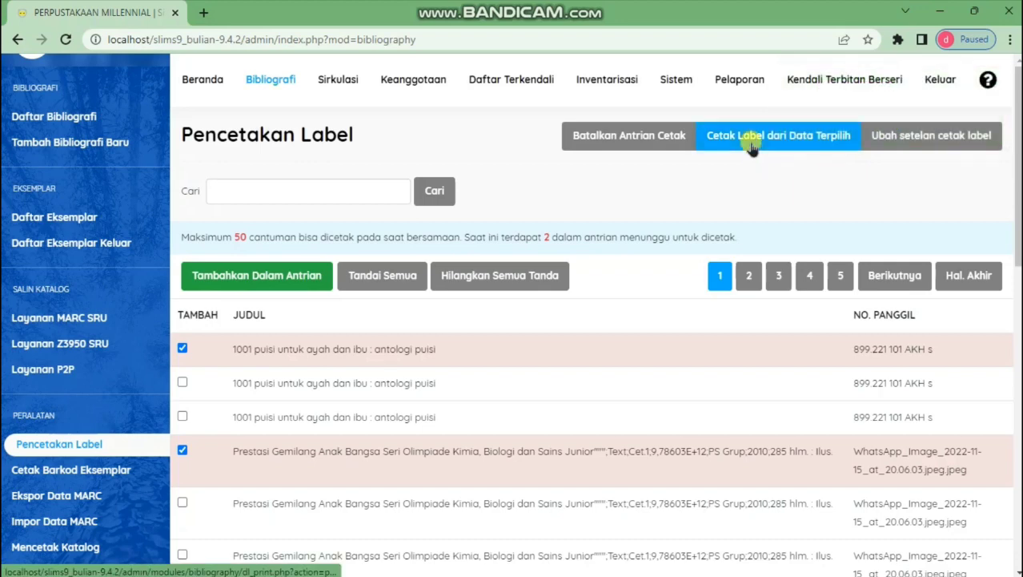
{"action": "left_click", "coordinate": [781, 137]}
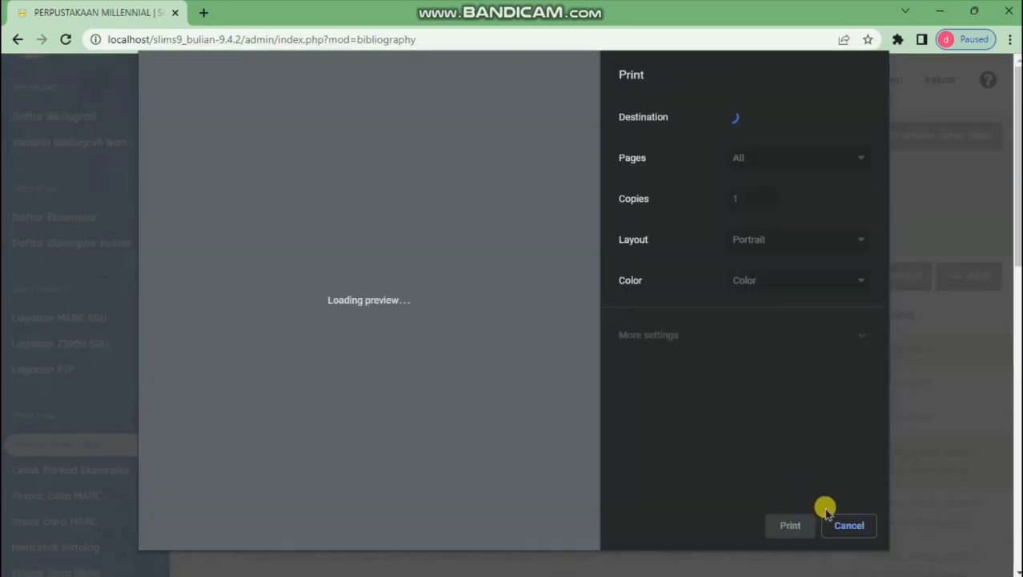
{"action": "left_click", "coordinate": [849, 526]}
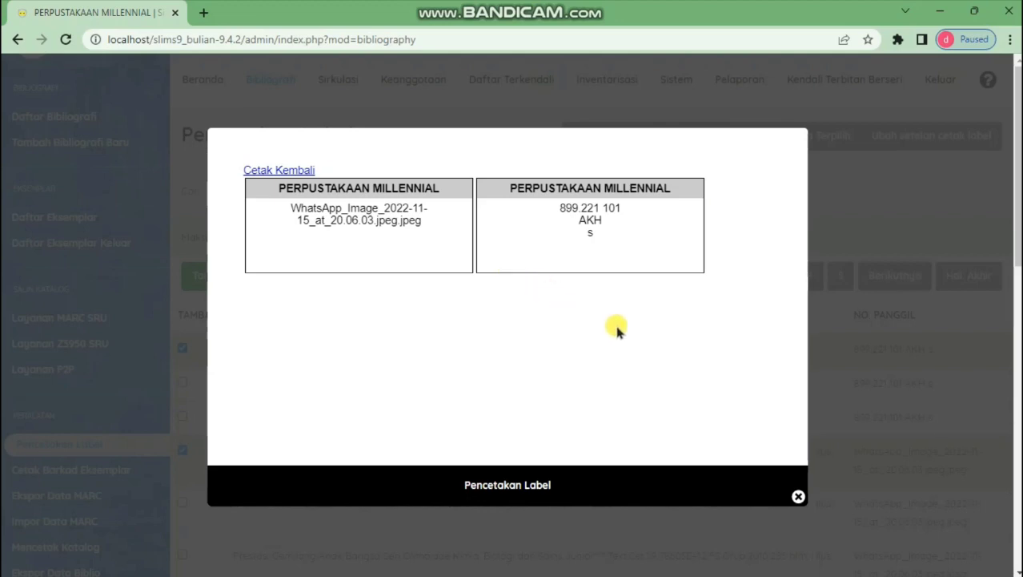
{"action": "left_click", "coordinate": [800, 496]}
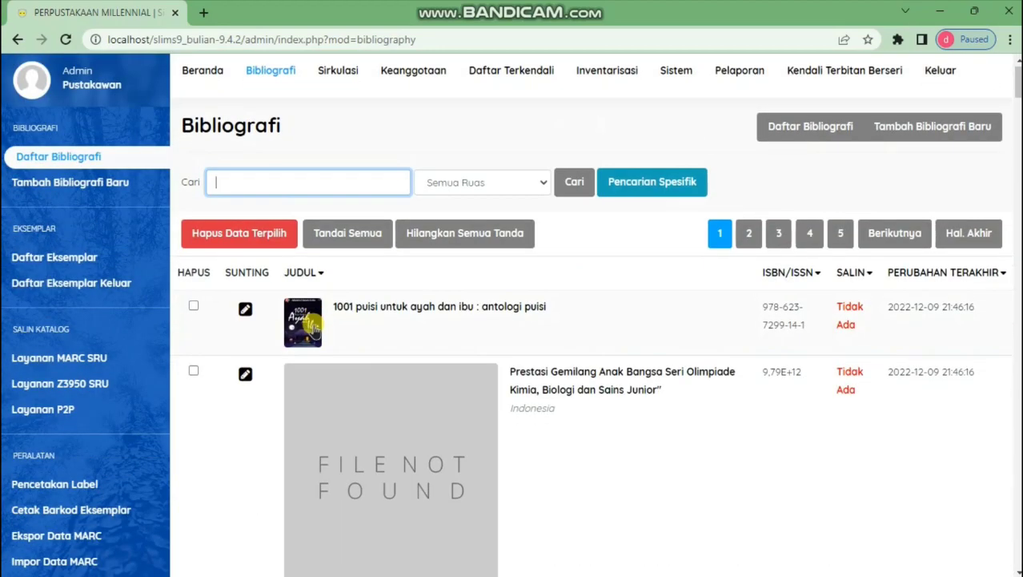
On the Label & Barcode page, tick copies B0740 and B0741
{"action": "scroll", "coordinate": [70, 423], "scroll_direction": "down", "scroll_amount": 3}
{"action": "scroll", "coordinate": [70, 423], "scroll_direction": "down", "scroll_amount": 2}
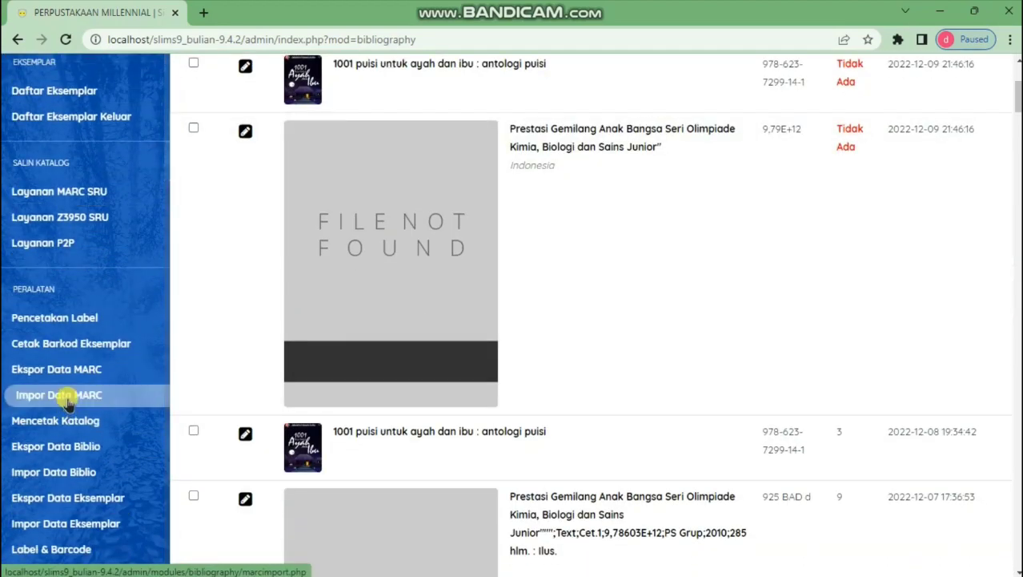
{"action": "left_click", "coordinate": [92, 547]}
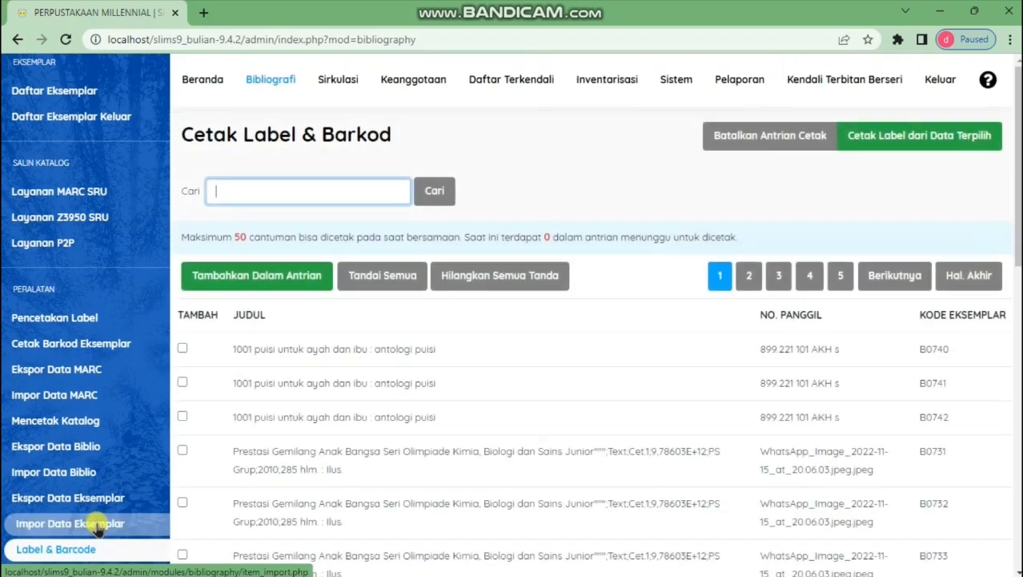
{"action": "scroll", "coordinate": [294, 320], "scroll_direction": "down", "scroll_amount": 2}
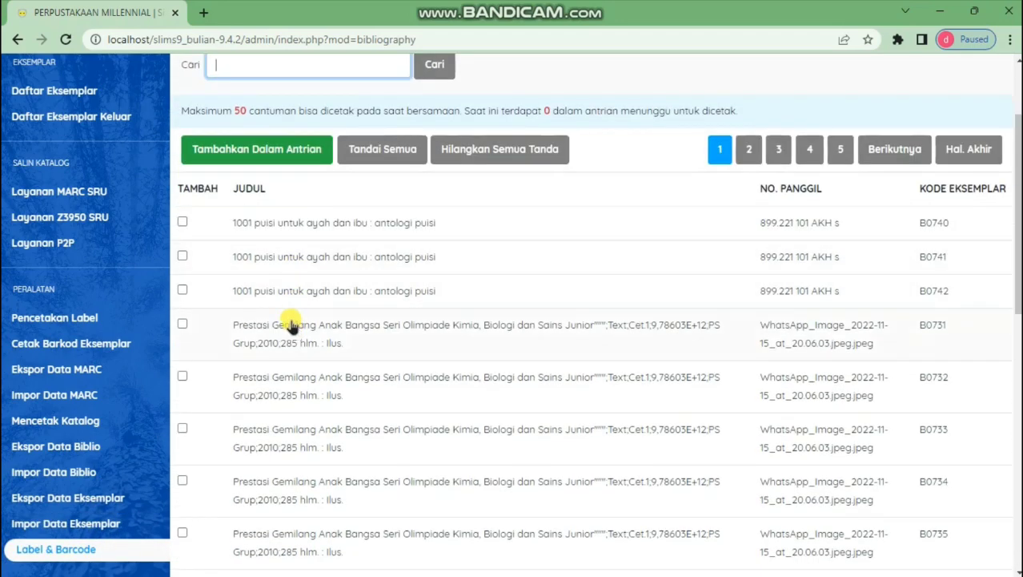
{"action": "scroll", "coordinate": [292, 317], "scroll_direction": "up", "scroll_amount": 2}
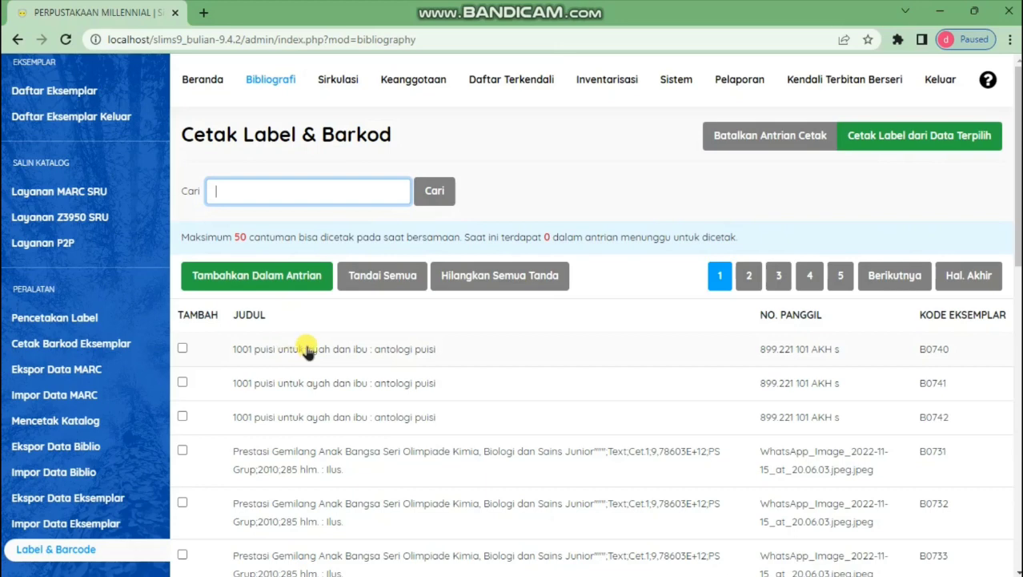
{"action": "scroll", "coordinate": [308, 344], "scroll_direction": "down", "scroll_amount": 2}
{"action": "scroll", "coordinate": [309, 309], "scroll_direction": "up", "scroll_amount": 2}
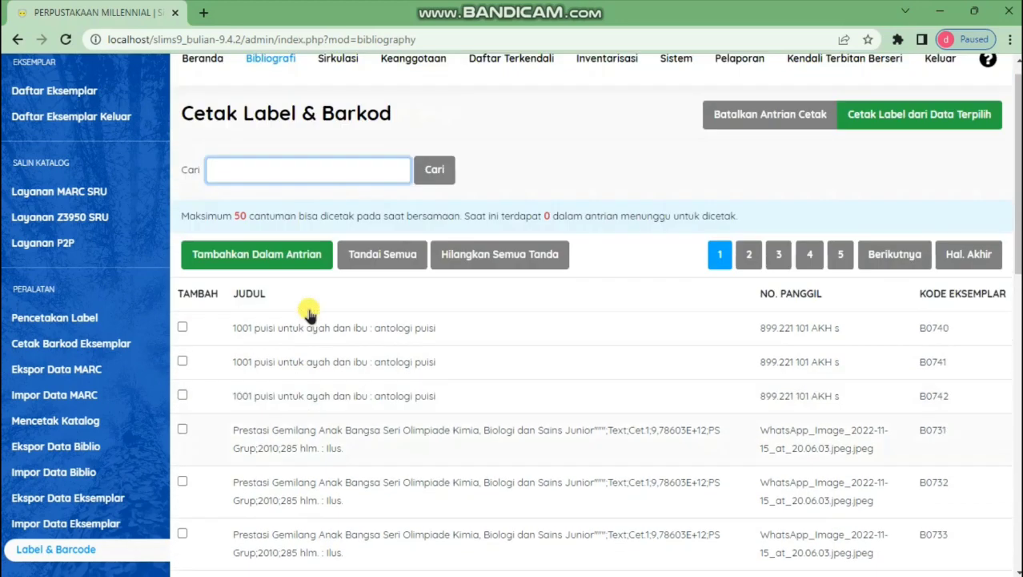
{"action": "scroll", "coordinate": [309, 314], "scroll_direction": "down", "scroll_amount": 2}
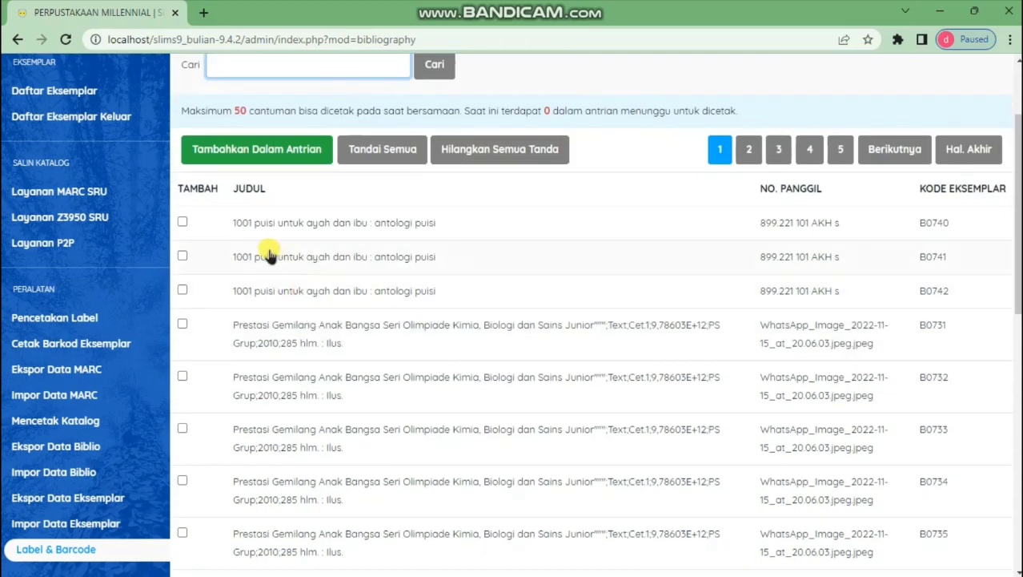
{"action": "left_click", "coordinate": [182, 222]}
{"action": "left_click", "coordinate": [182, 255]}
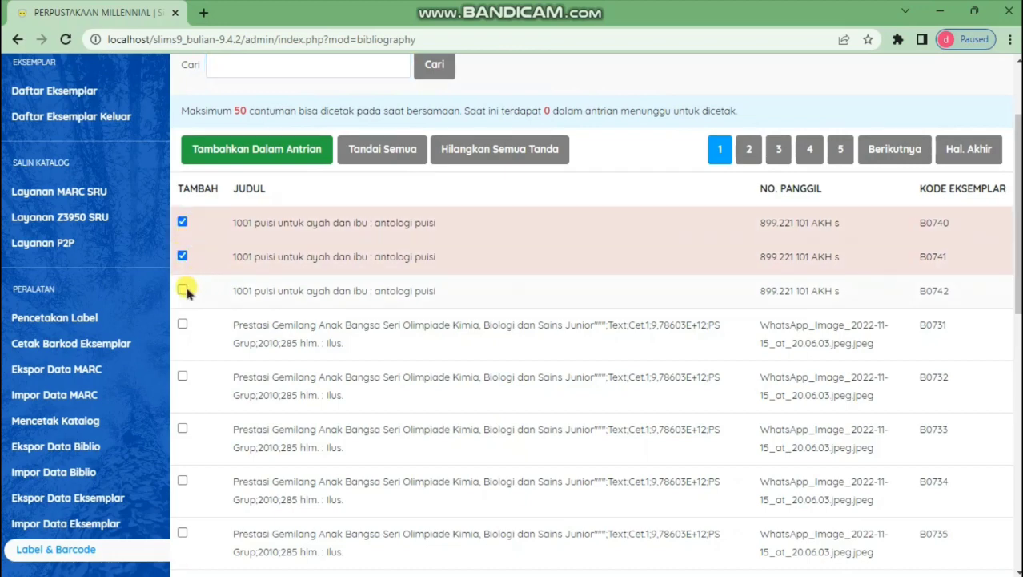
Add B0740 and B0741 to the print queue and print their barcode labels
{"action": "scroll", "coordinate": [254, 258], "scroll_direction": "up", "scroll_amount": 2}
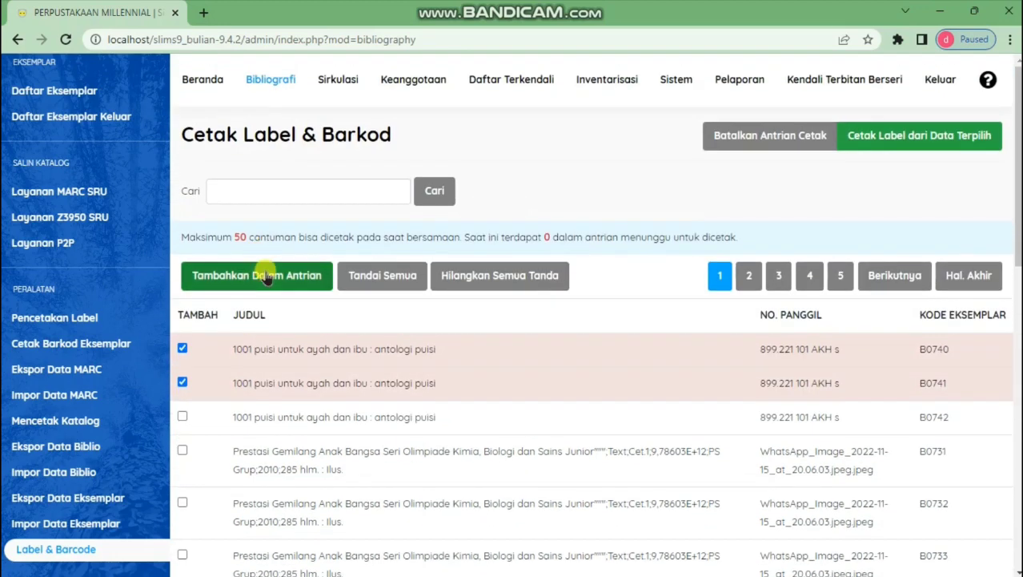
{"action": "left_click", "coordinate": [280, 276]}
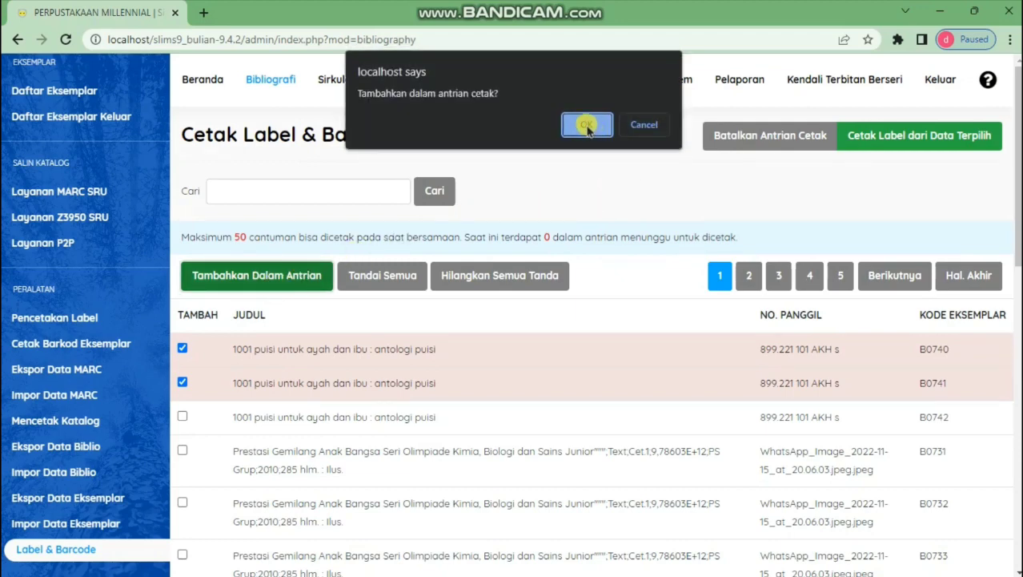
{"action": "left_click", "coordinate": [585, 125]}
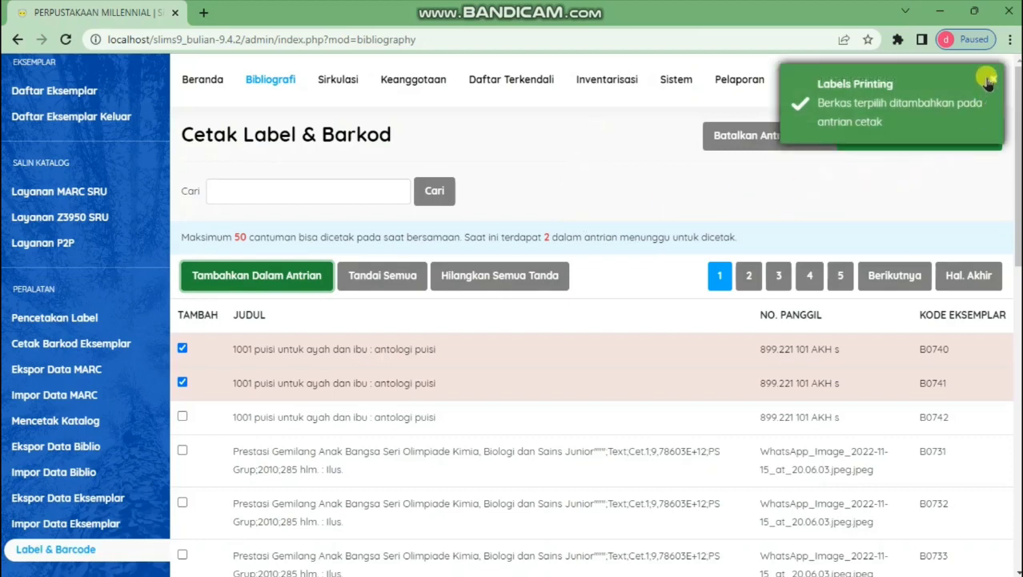
{"action": "left_click", "coordinate": [990, 83]}
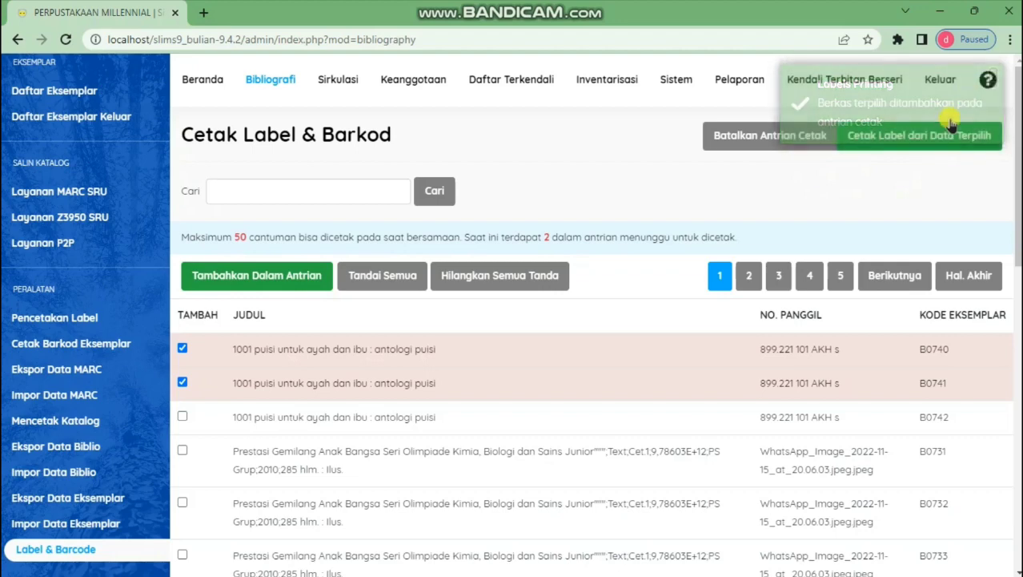
{"action": "left_click", "coordinate": [909, 138]}
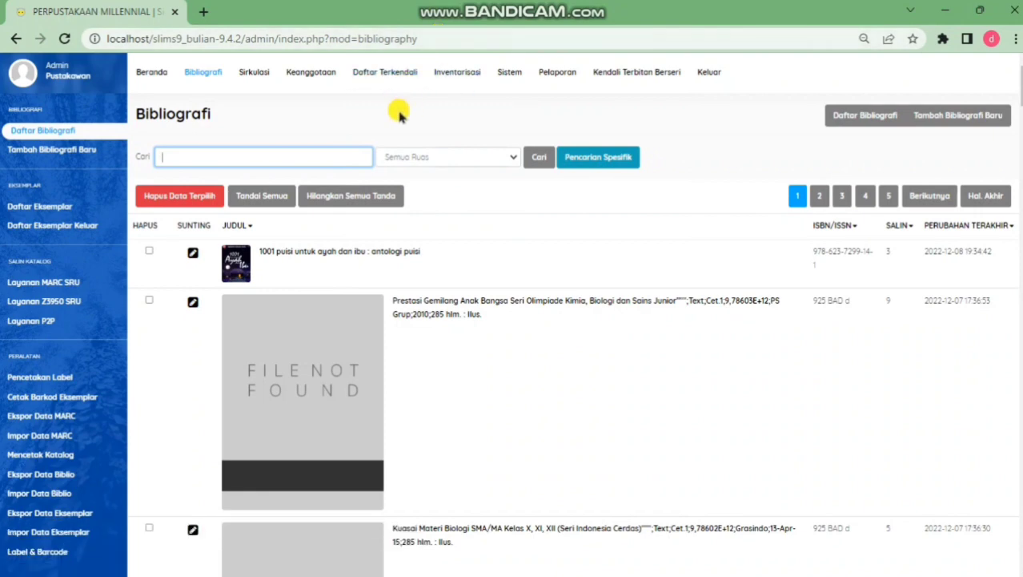
Go to Keanggotaan > Tipe Keanggotaan and start a new membership type form
{"action": "left_click", "coordinate": [318, 76]}
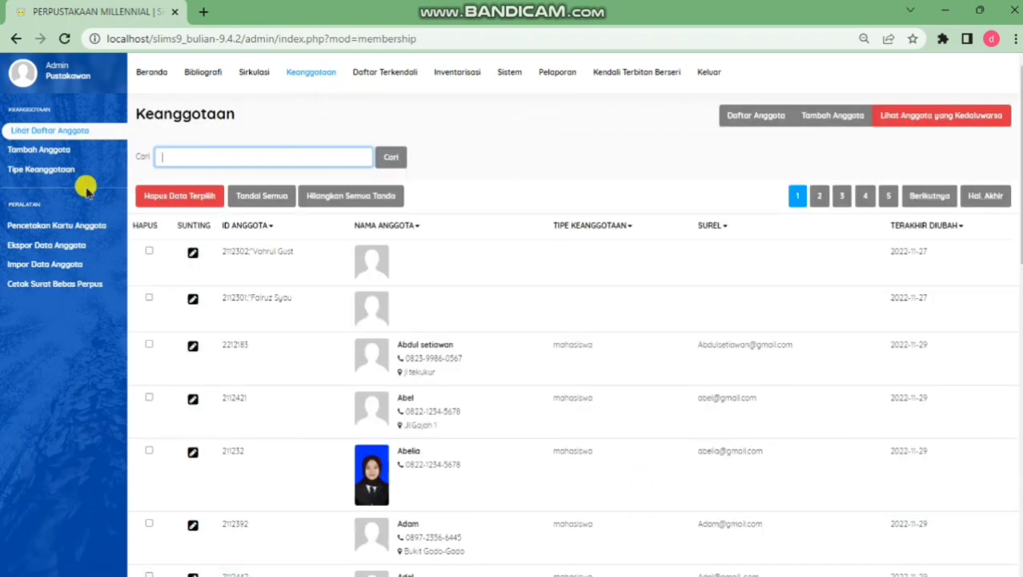
{"action": "left_click", "coordinate": [47, 171]}
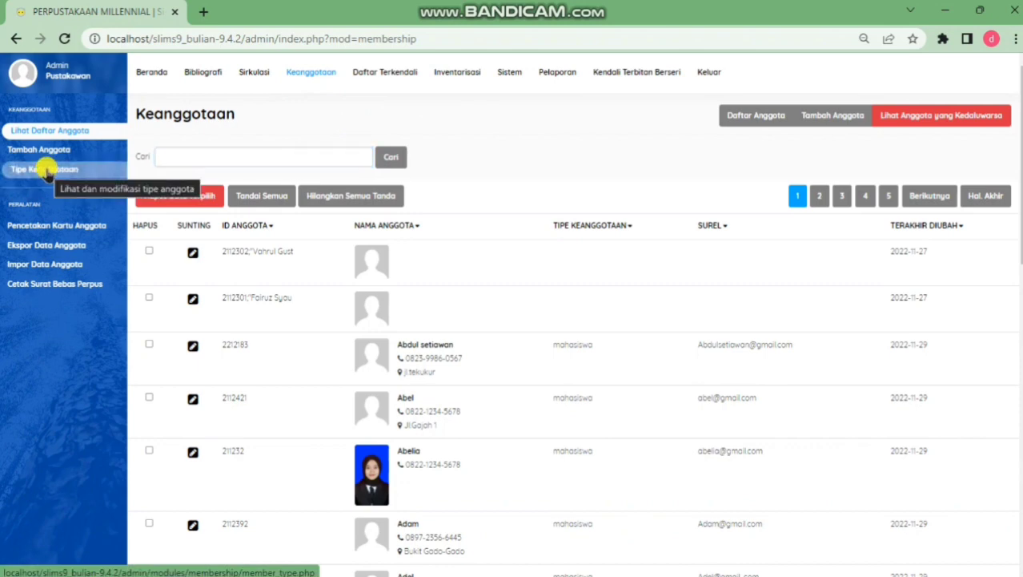
{"action": "left_click", "coordinate": [46, 173]}
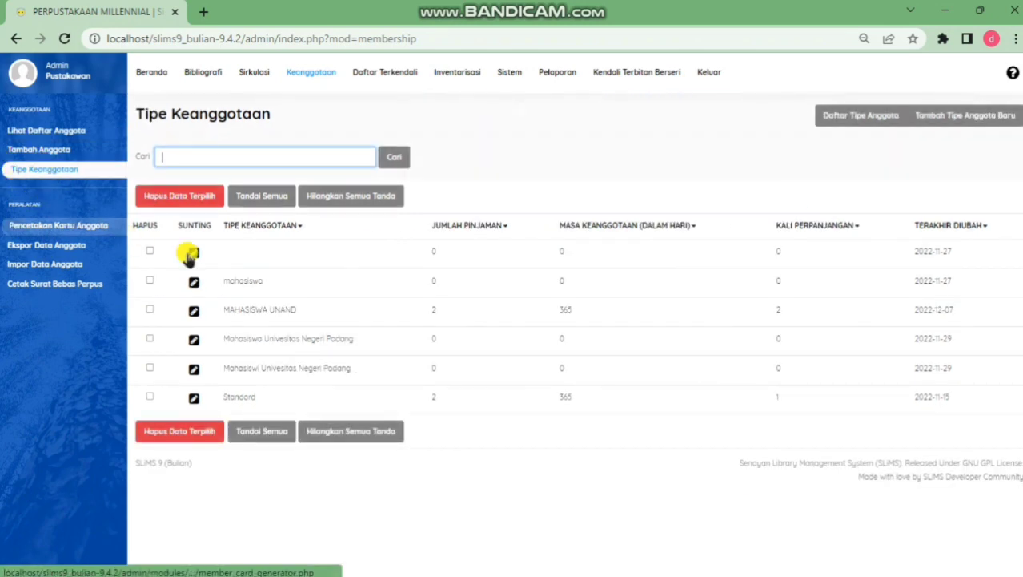
{"action": "left_click", "coordinate": [986, 115]}
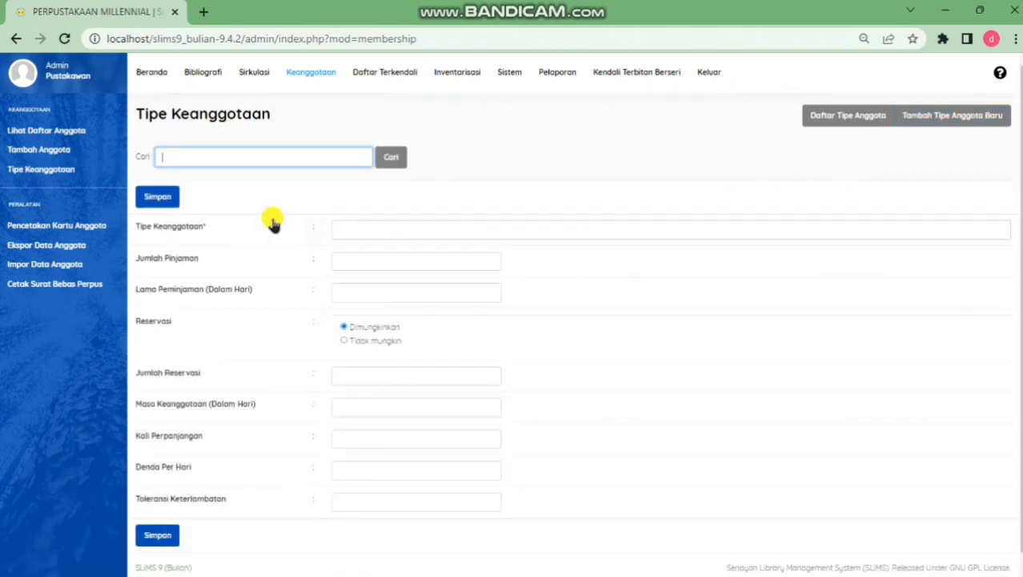
Name the membership type 'mahasiswa UPI' with a 2-item loan limit and loan period 3
{"action": "left_click", "coordinate": [372, 232]}
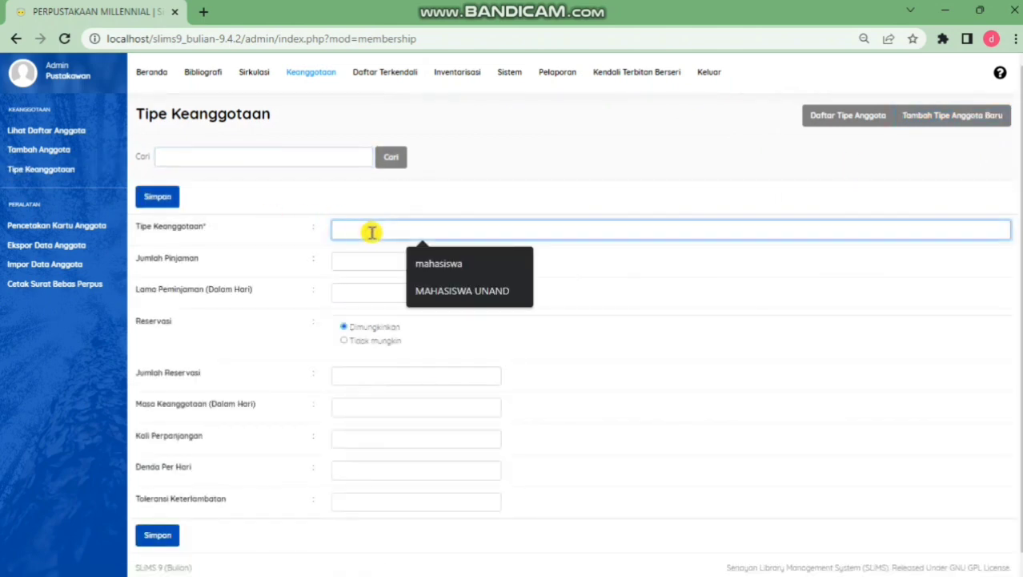
{"action": "left_click", "coordinate": [424, 264]}
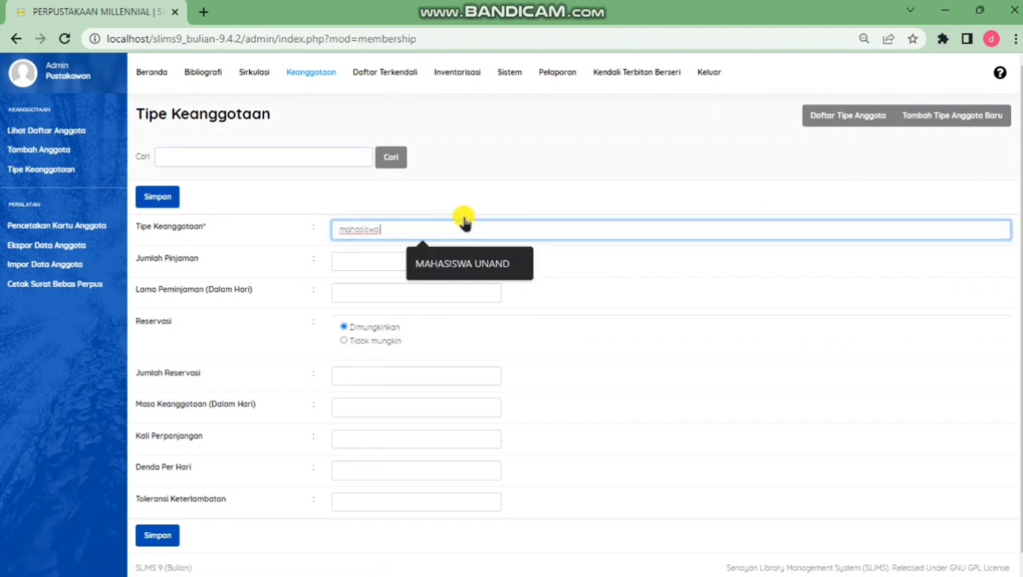
{"action": "type", "text": "UPI"}
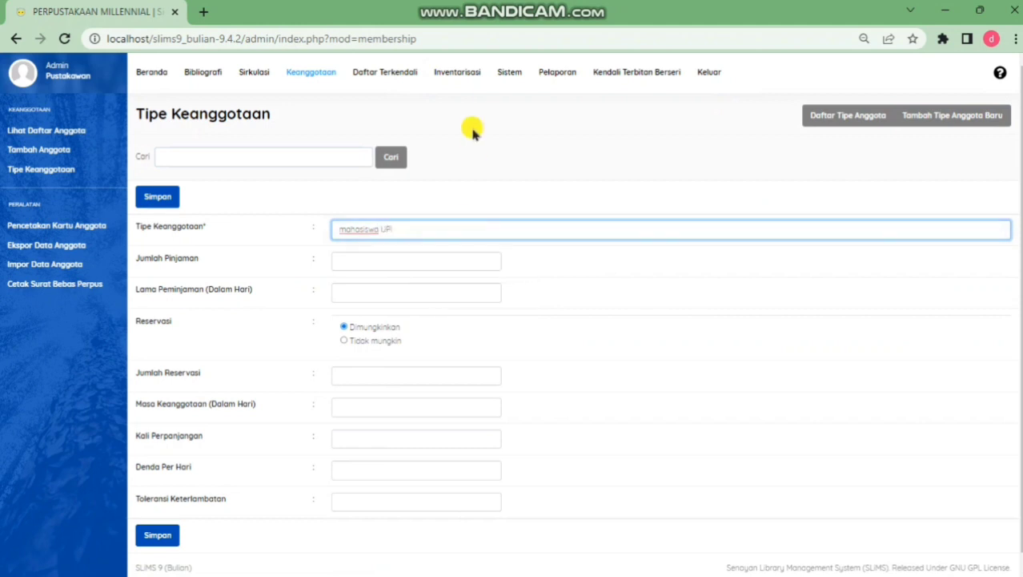
{"action": "left_click", "coordinate": [396, 258]}
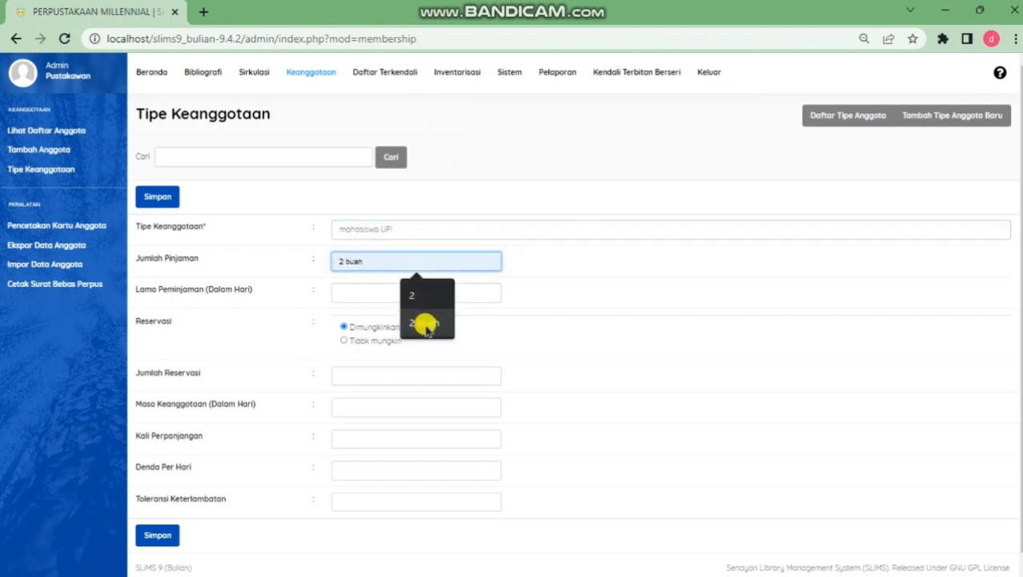
{"action": "left_click", "coordinate": [426, 324]}
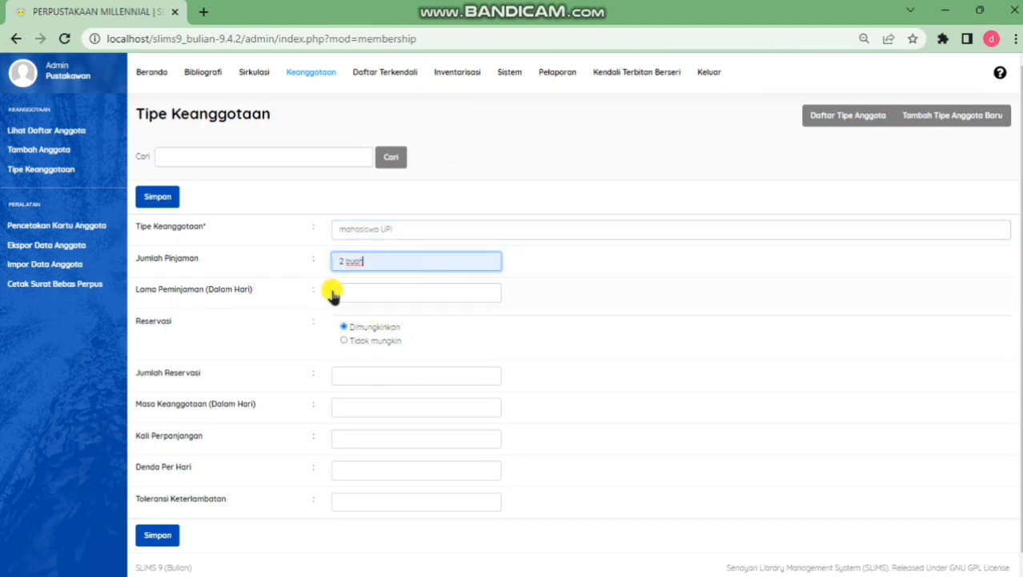
{"action": "left_click", "coordinate": [348, 292]}
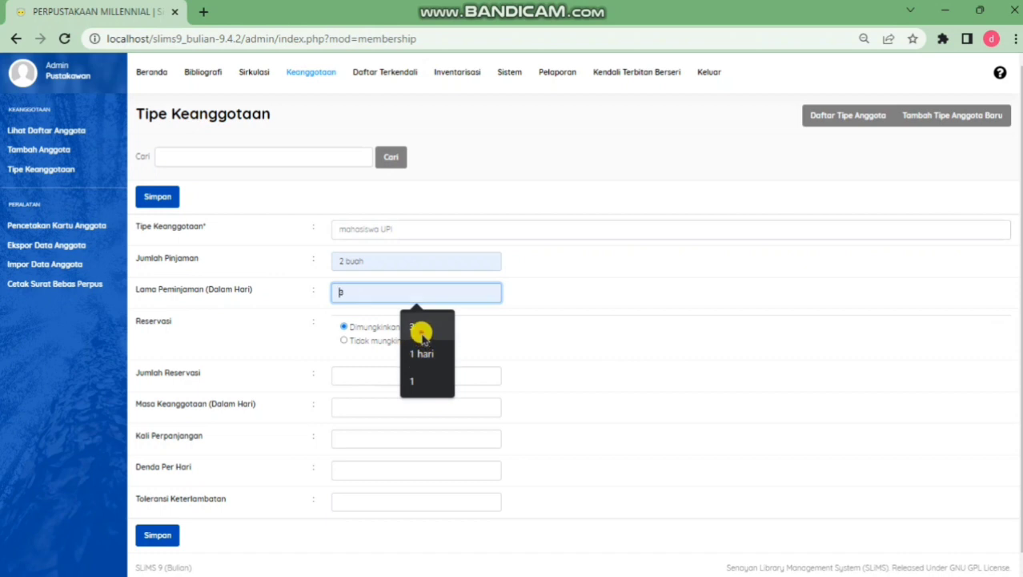
{"action": "type", "text": "3"}
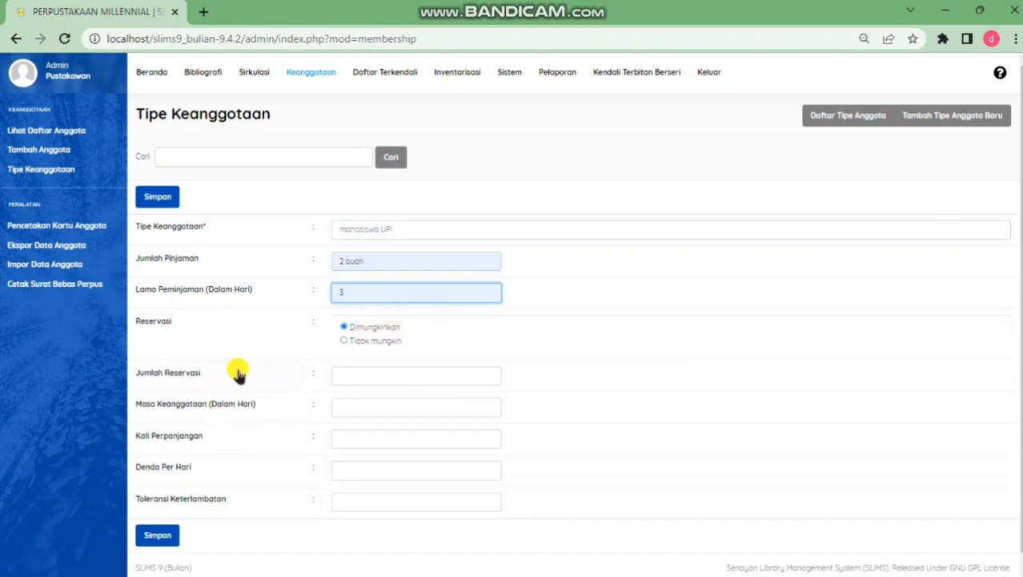
Set membership period 365 days, 1 renewal, daily fine 1.000, tolerance 1, and save
{"action": "left_click", "coordinate": [360, 403]}
{"action": "left_click", "coordinate": [404, 434]}
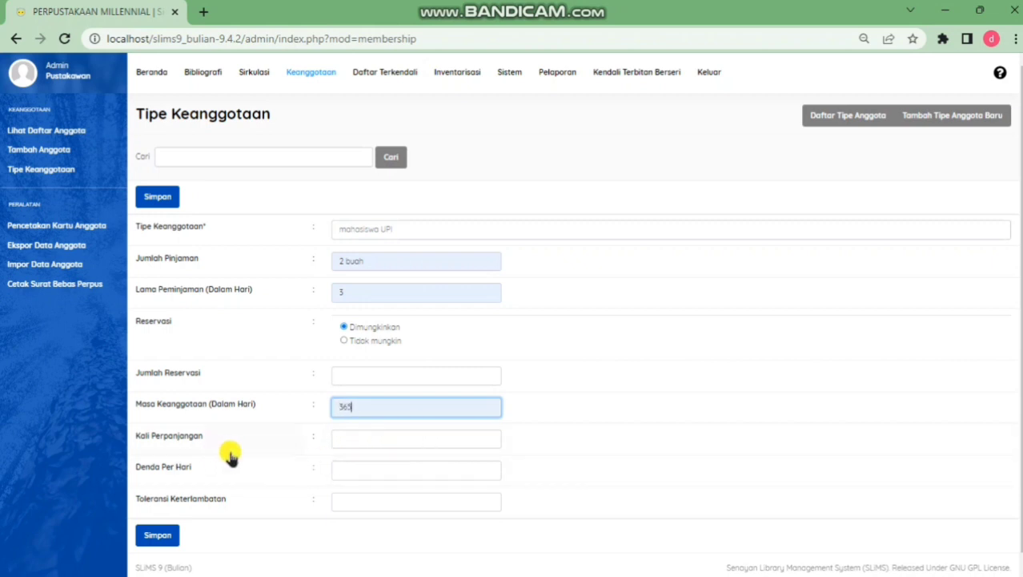
{"action": "left_click", "coordinate": [356, 437]}
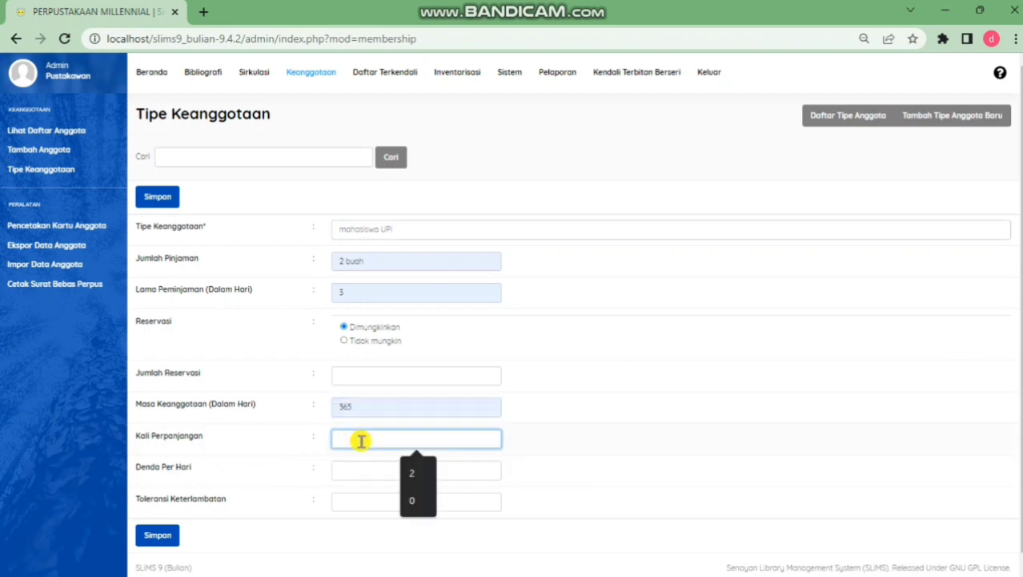
{"action": "type", "text": "1"}
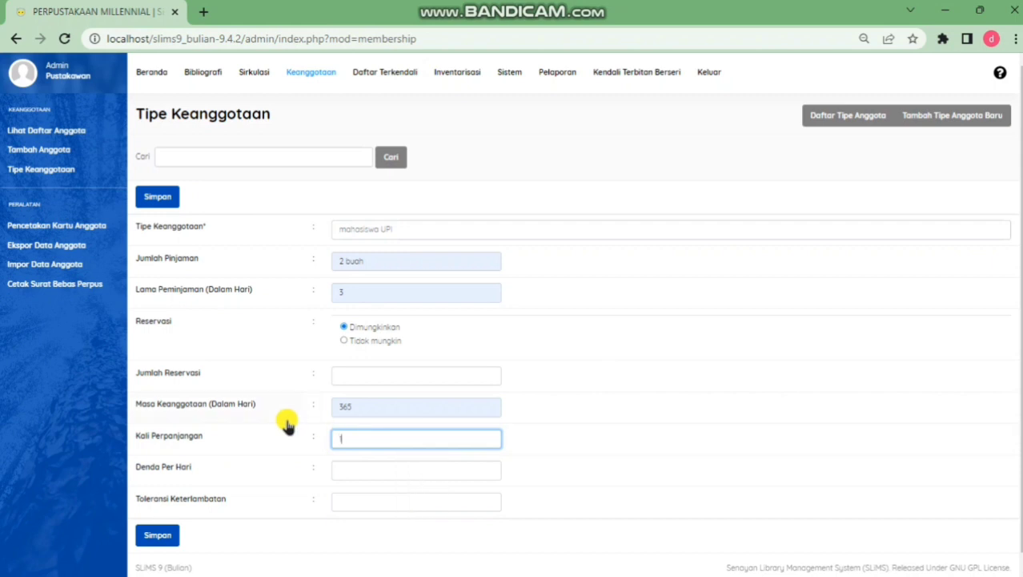
{"action": "left_click", "coordinate": [352, 472]}
{"action": "left_click", "coordinate": [417, 512]}
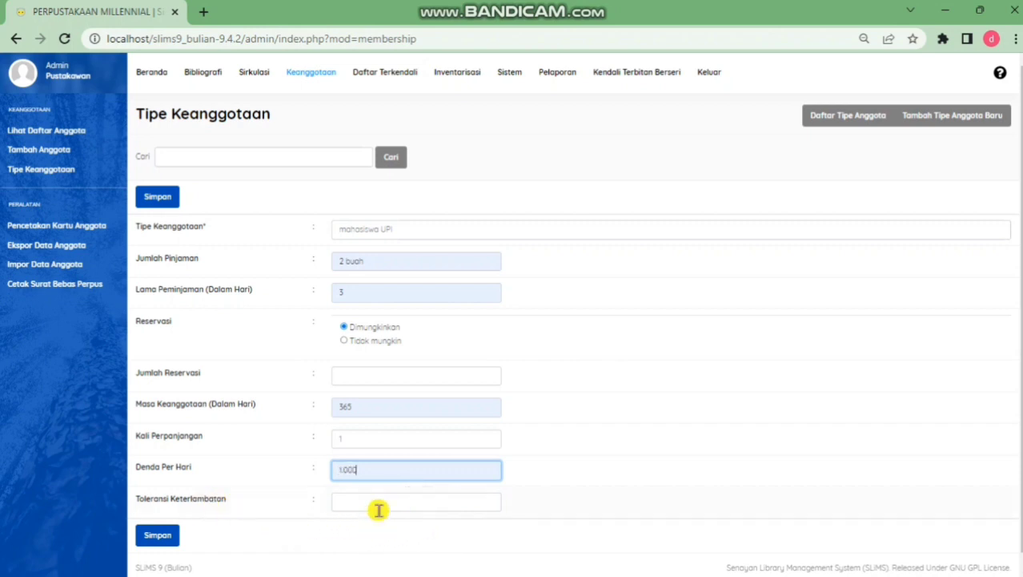
{"action": "left_click", "coordinate": [379, 504]}
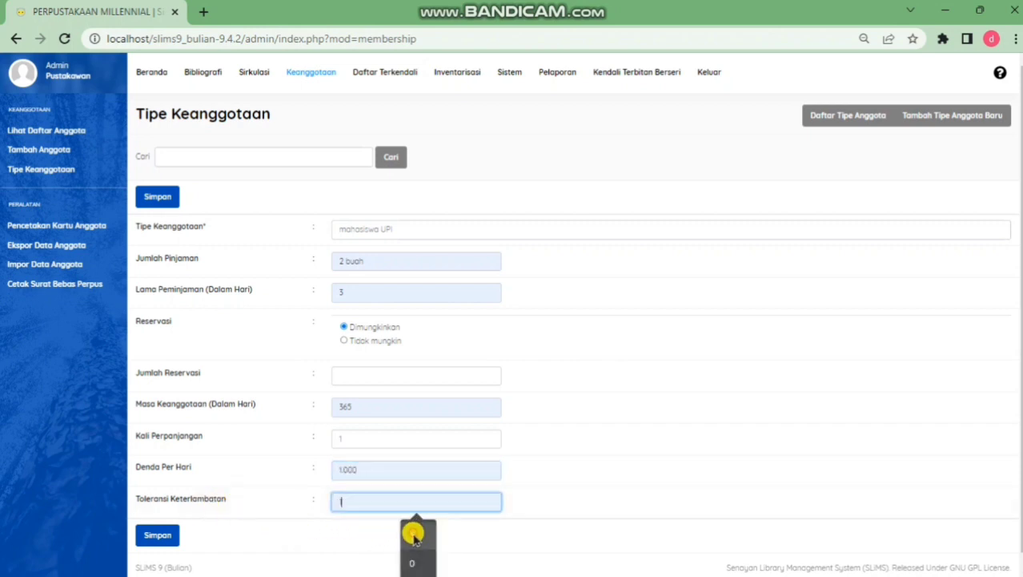
{"action": "type", "text": "1"}
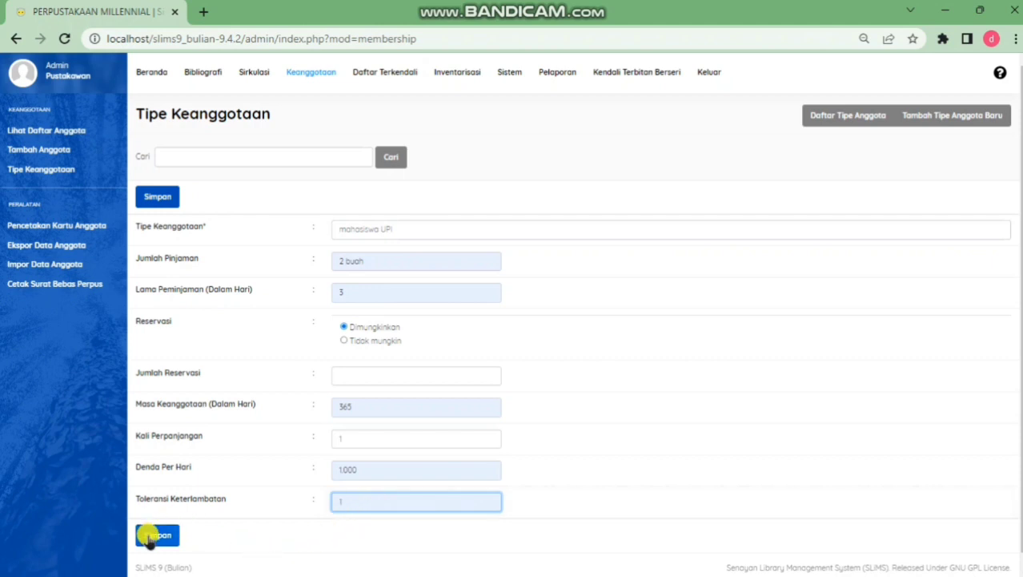
{"action": "left_click", "coordinate": [152, 536]}
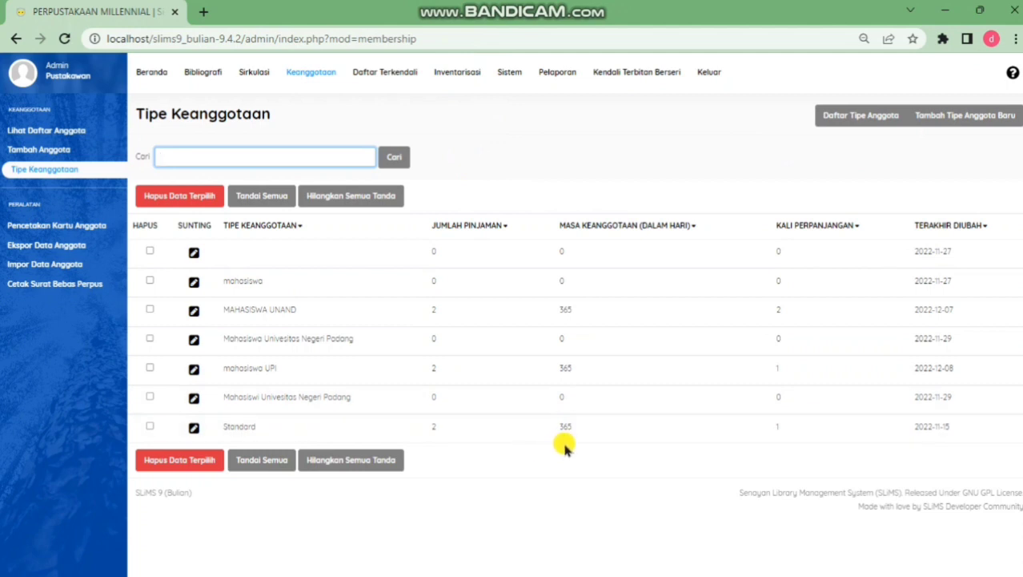
{"action": "left_click", "coordinate": [59, 152]}
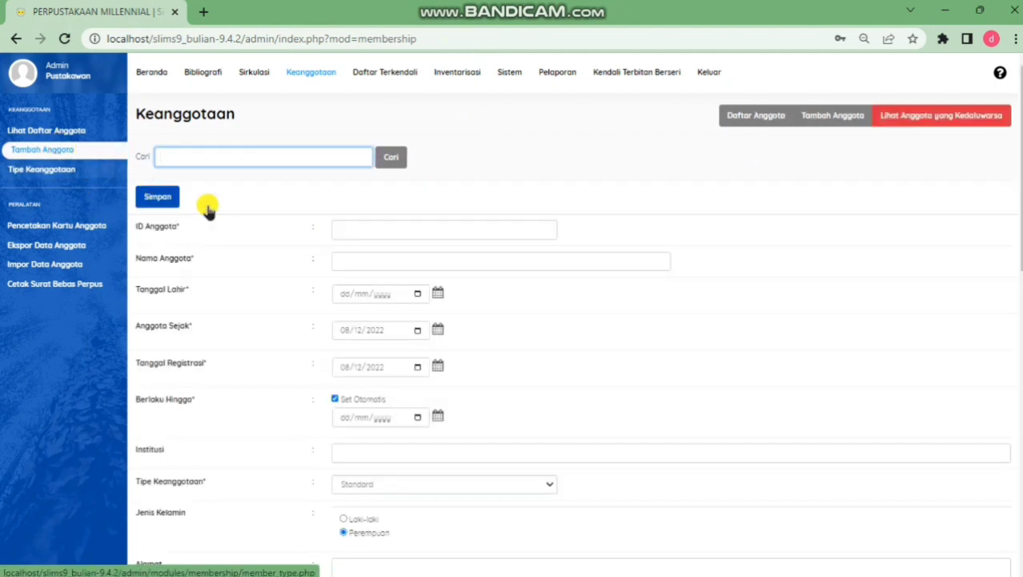
Enter member ID 0001, the member's name, and birth date 11 December 2003
{"action": "left_click", "coordinate": [348, 232]}
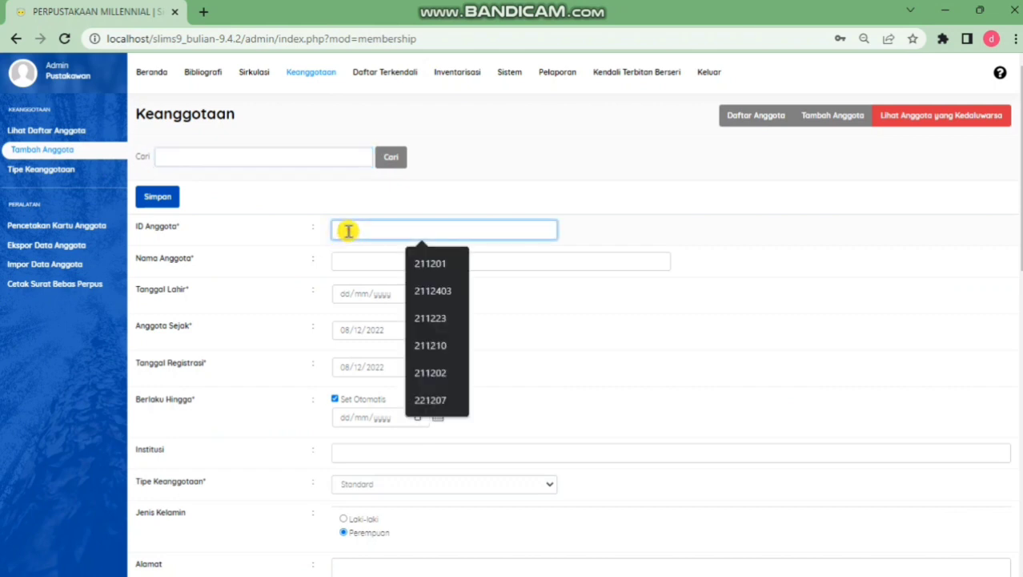
{"action": "type", "text": "0"}
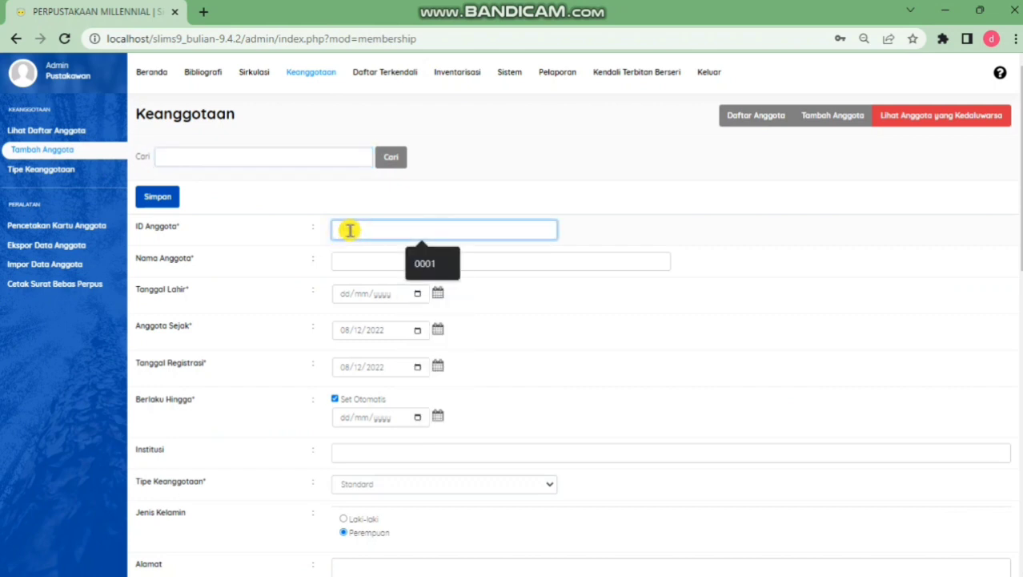
{"action": "type", "text": "001"}
{"action": "left_click", "coordinate": [371, 264]}
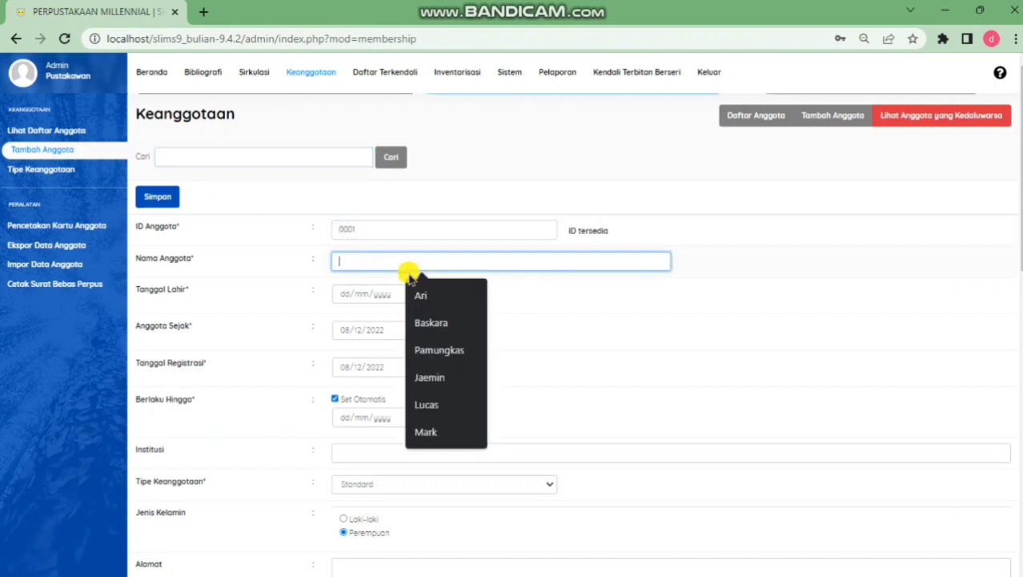
{"action": "left_click", "coordinate": [429, 293]}
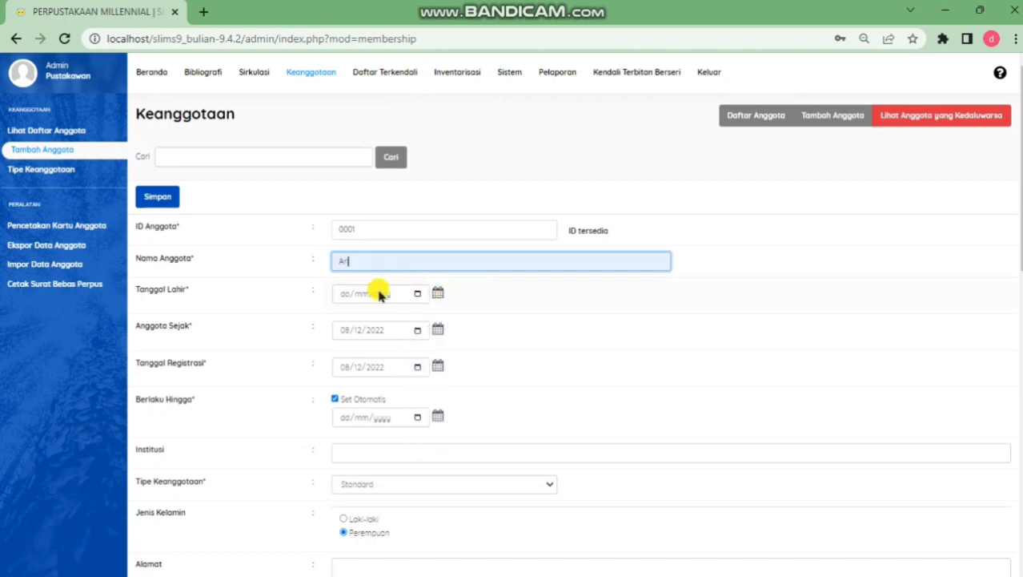
{"action": "left_click", "coordinate": [438, 293]}
{"action": "left_click", "coordinate": [453, 318]}
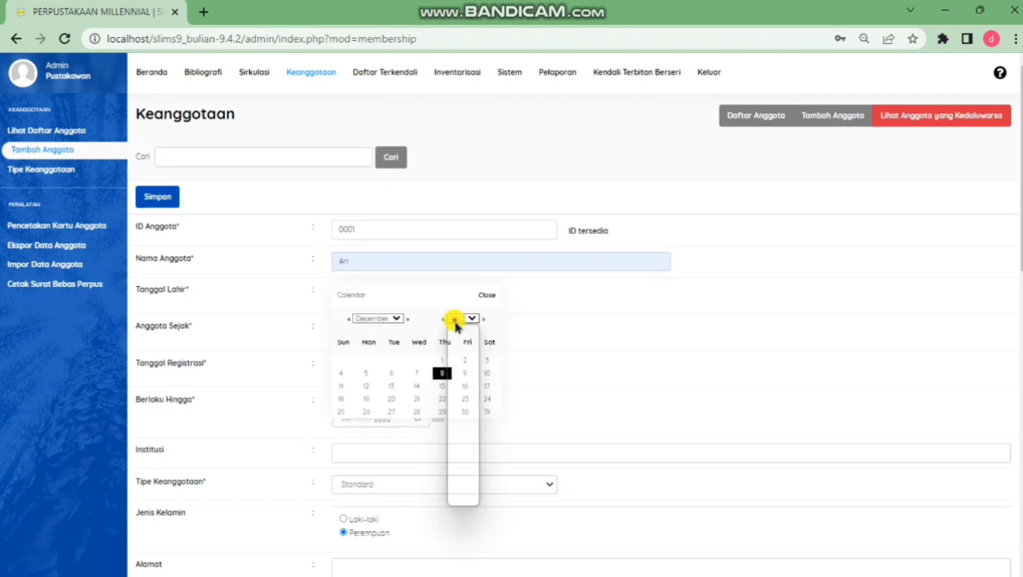
{"action": "left_click", "coordinate": [457, 329]}
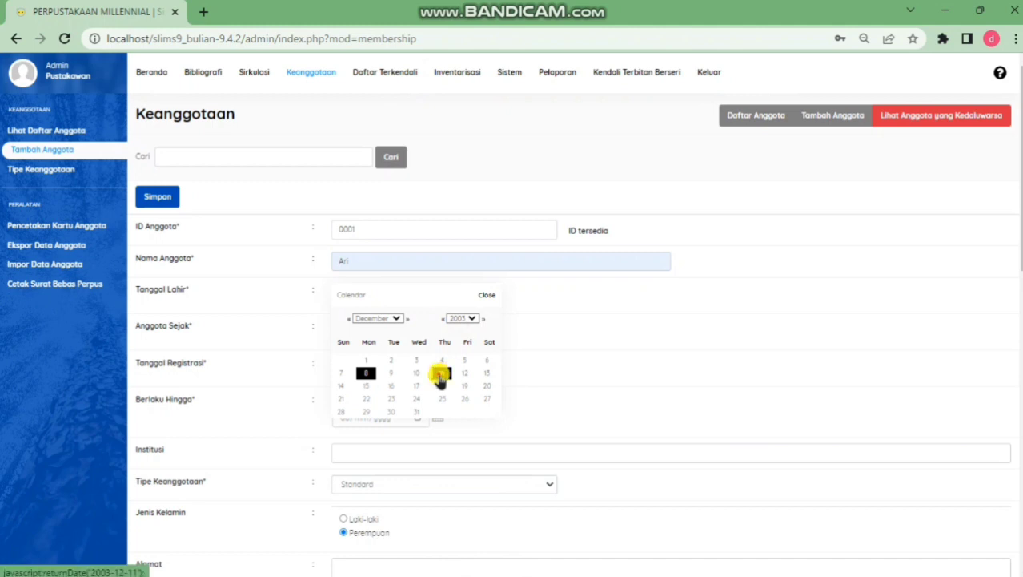
{"action": "left_click", "coordinate": [441, 374]}
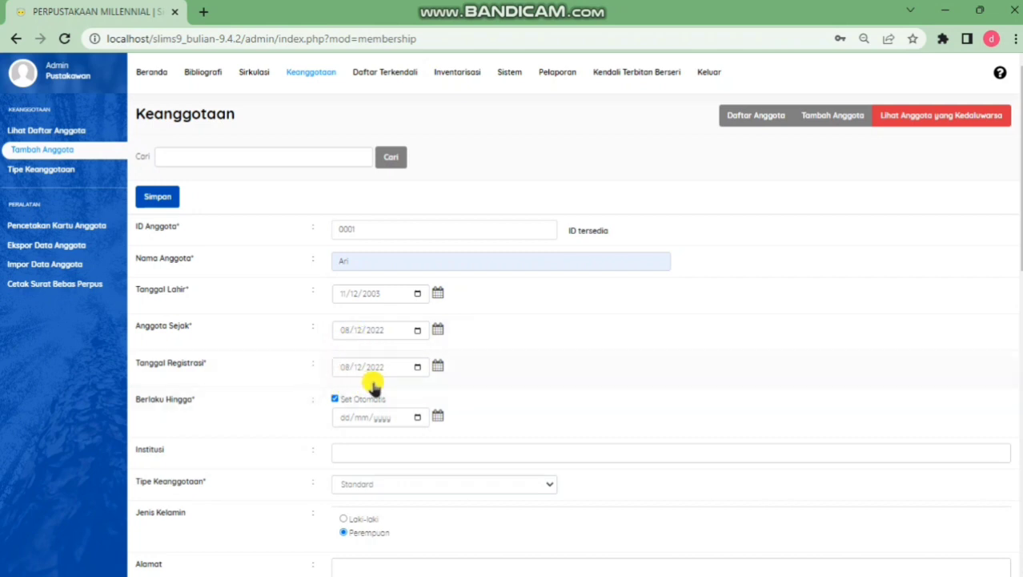
Set the membership expiry date to 8 December 2023
{"action": "left_click", "coordinate": [436, 418]}
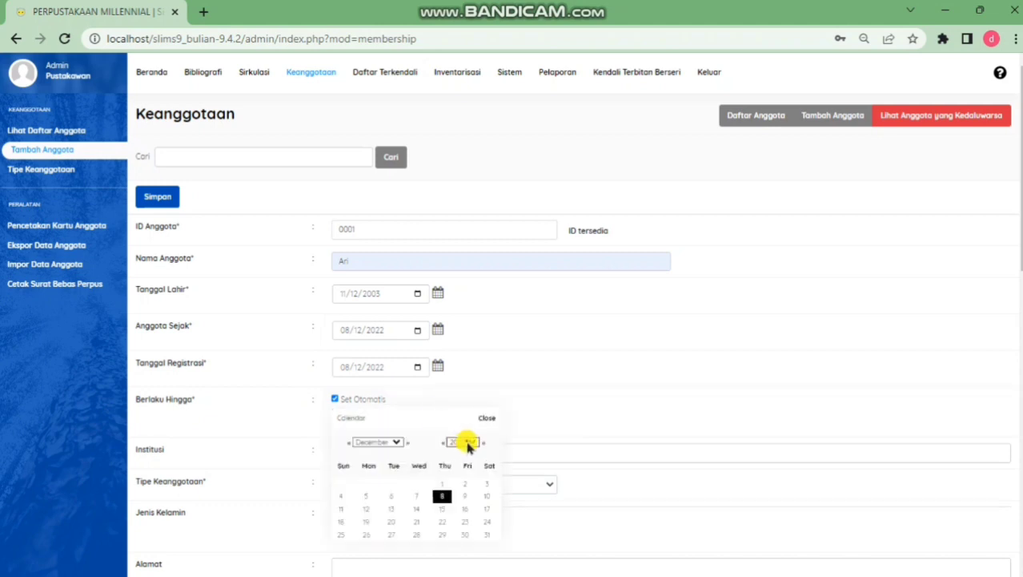
{"action": "left_click", "coordinate": [468, 443]}
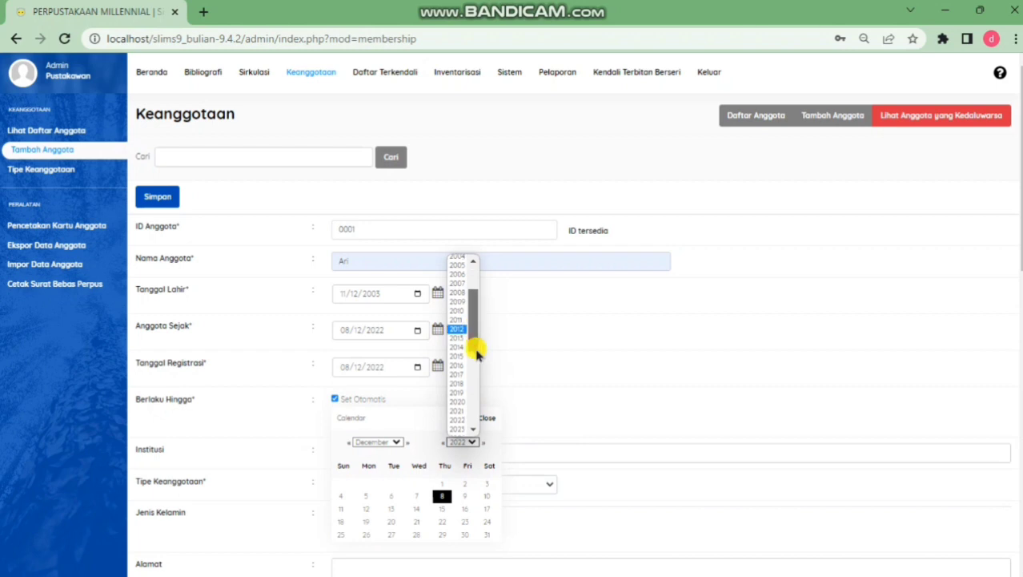
{"action": "scroll", "coordinate": [468, 341], "scroll_direction": "down", "scroll_amount": 1}
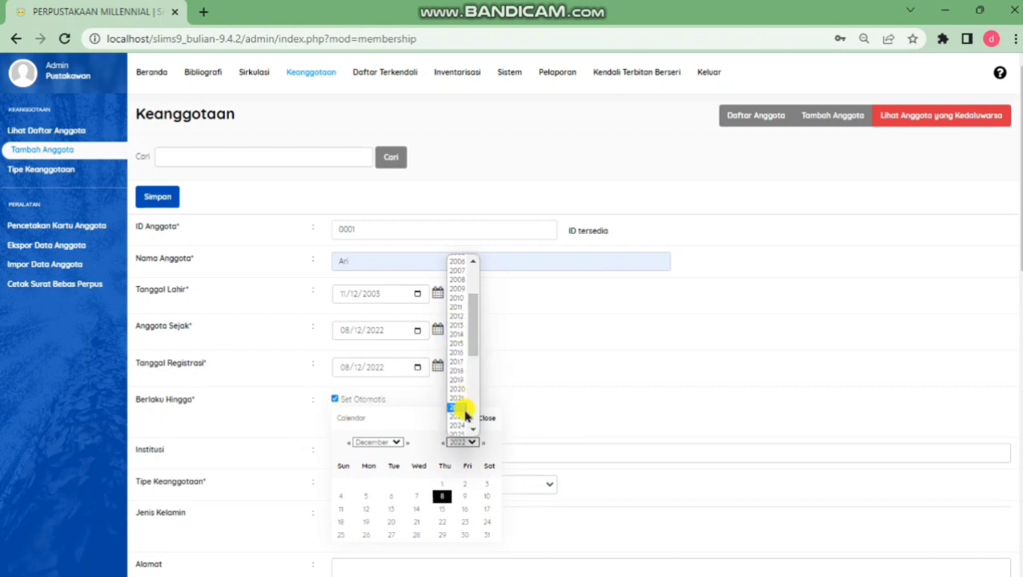
{"action": "left_click", "coordinate": [464, 417]}
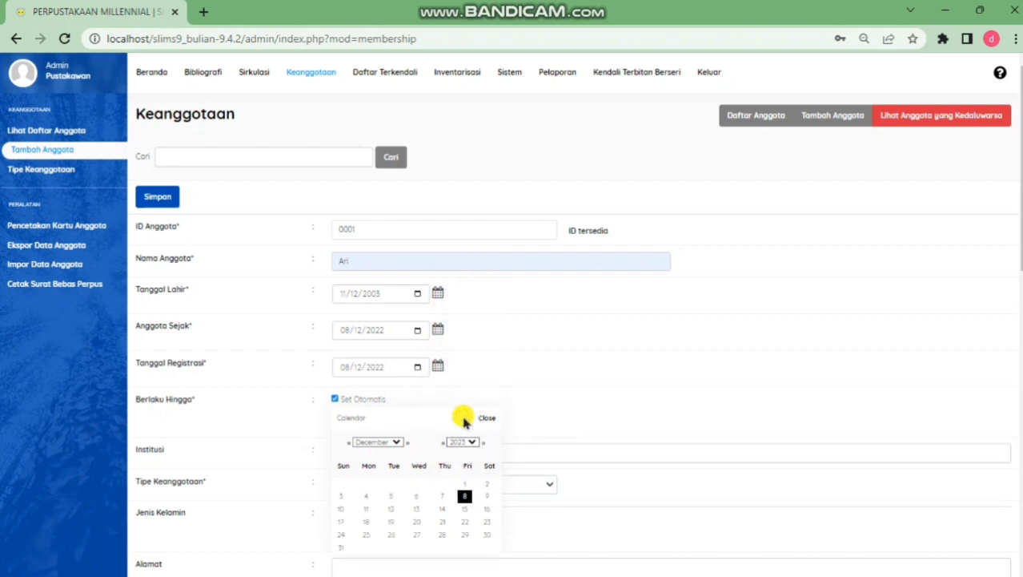
{"action": "left_click", "coordinate": [468, 495]}
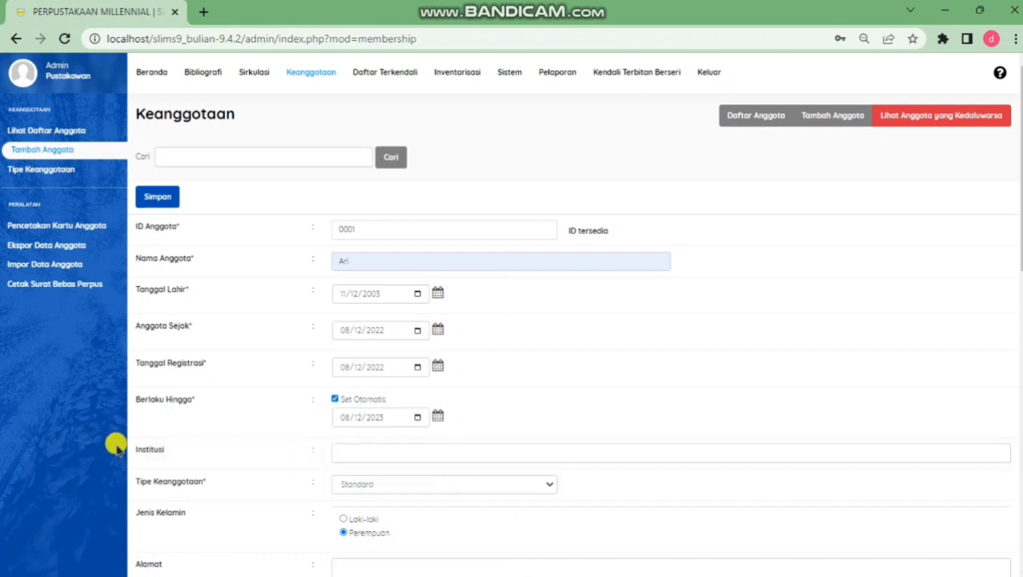
Set institution mahasiswa upi, type mahasiswa UPI, gender Laki-laki, and enter the member's address
{"action": "left_click", "coordinate": [372, 452]}
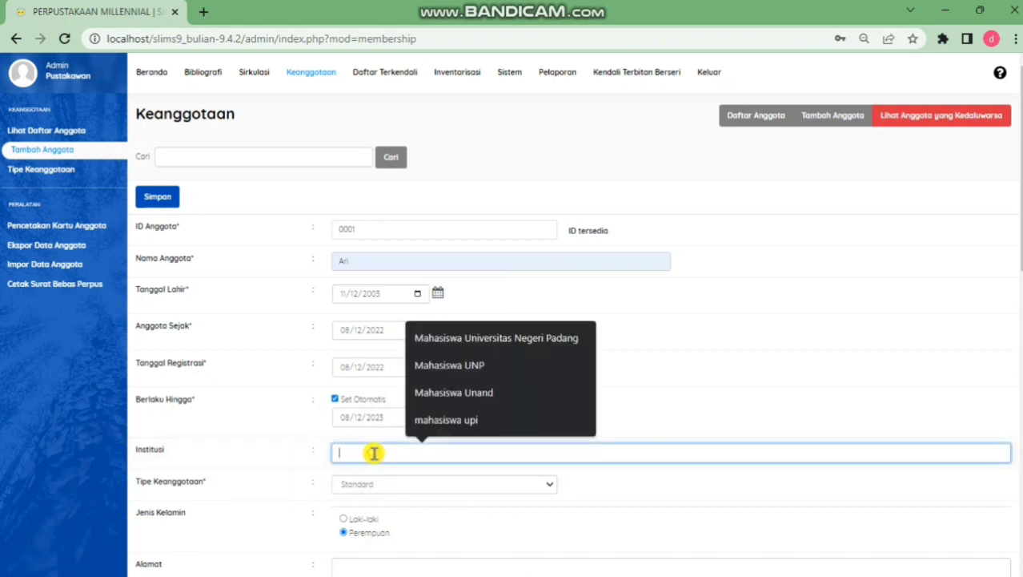
{"action": "left_click", "coordinate": [448, 419]}
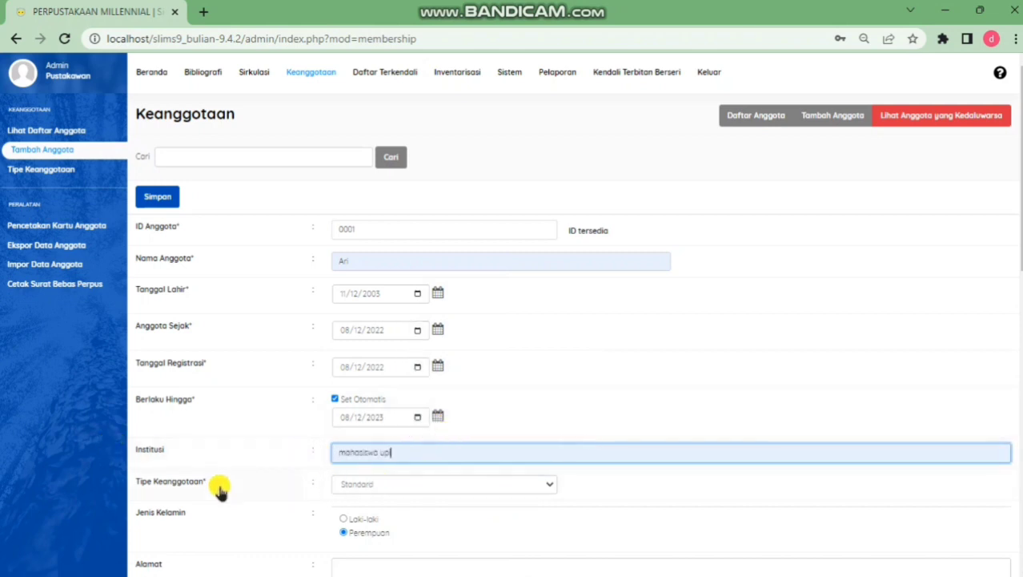
{"action": "left_click", "coordinate": [442, 482]}
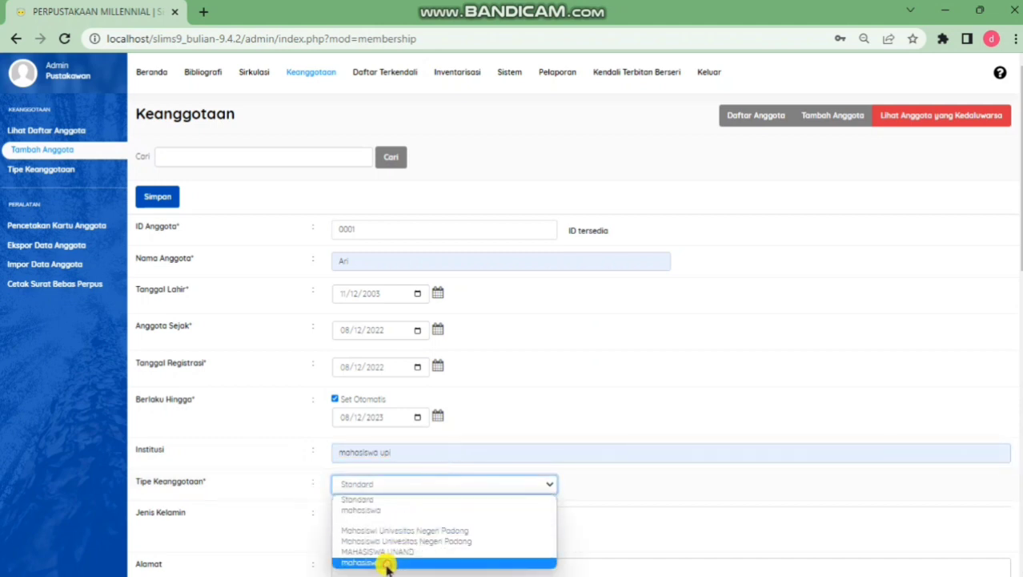
{"action": "left_click", "coordinate": [387, 565]}
{"action": "scroll", "coordinate": [390, 490], "scroll_direction": "down", "scroll_amount": 2}
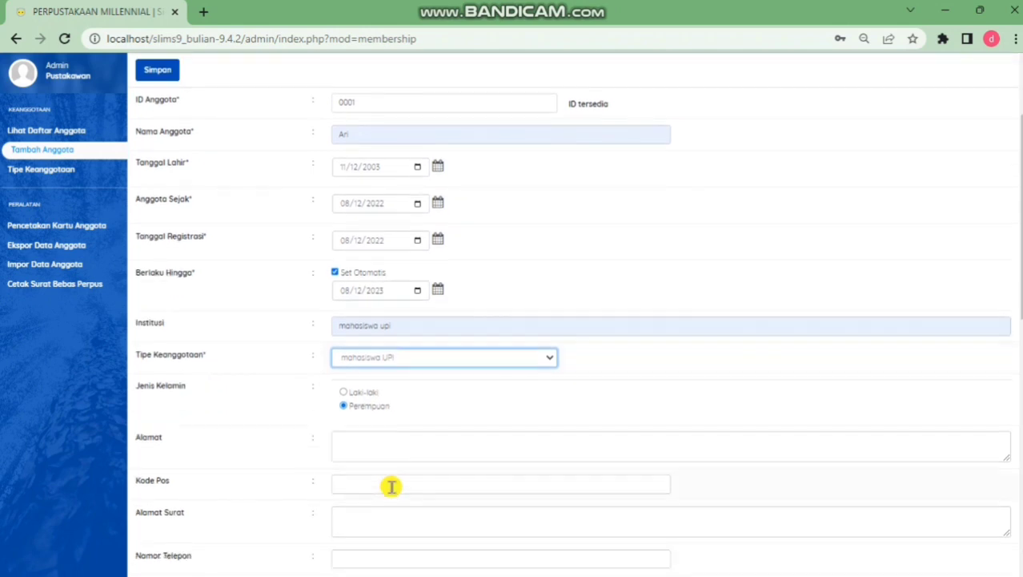
{"action": "left_click", "coordinate": [344, 391]}
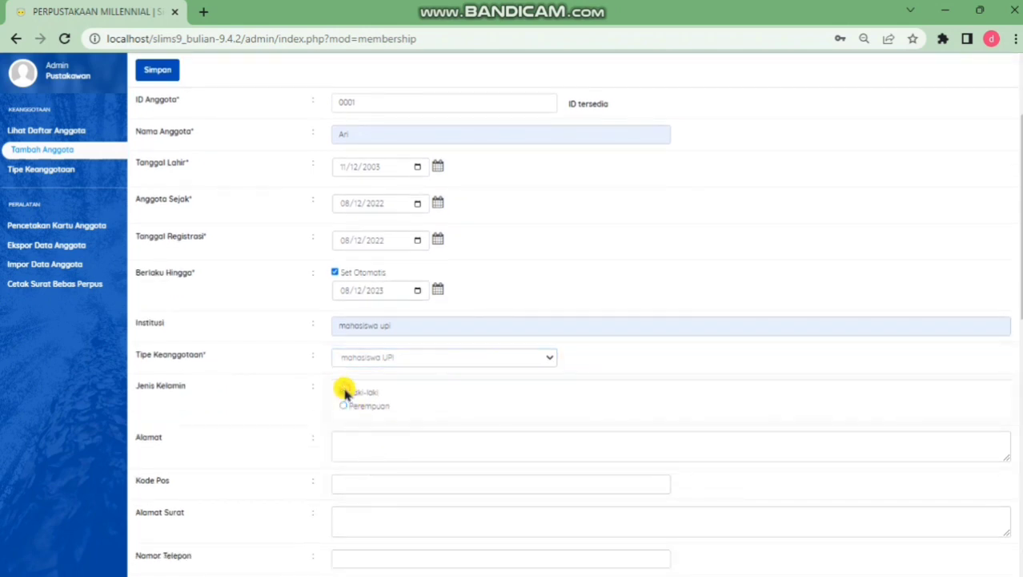
{"action": "left_click", "coordinate": [342, 444]}
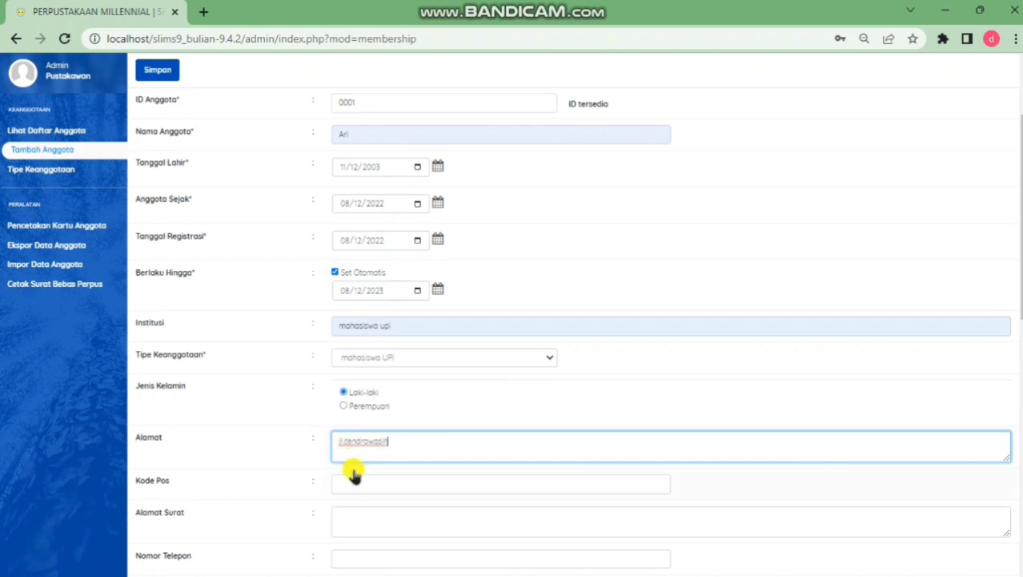
{"action": "scroll", "coordinate": [377, 483], "scroll_direction": "down", "scroll_amount": 3}
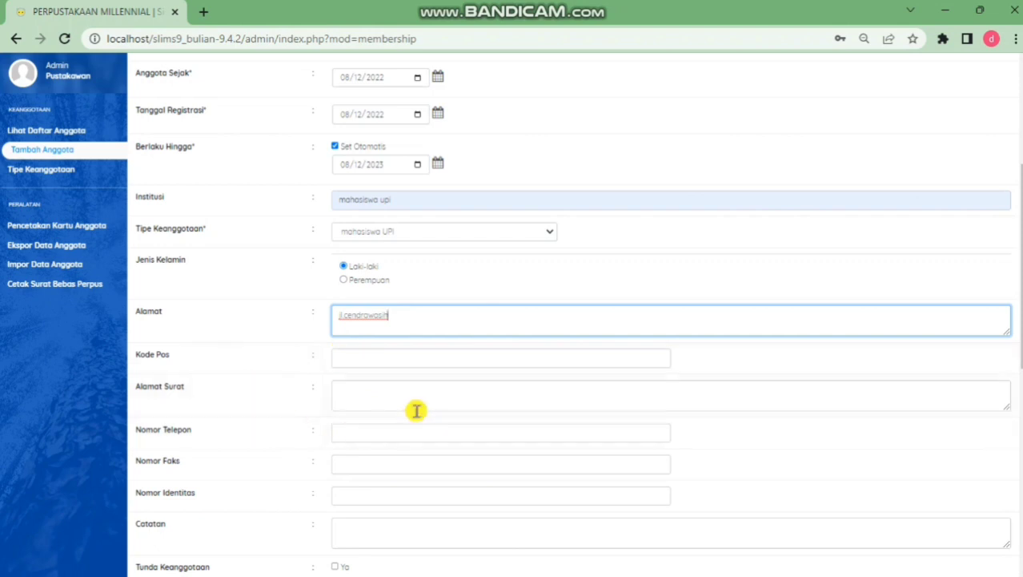
Fill in the member's phone number from the suggestions
{"action": "scroll", "coordinate": [416, 410], "scroll_direction": "down", "scroll_amount": 3}
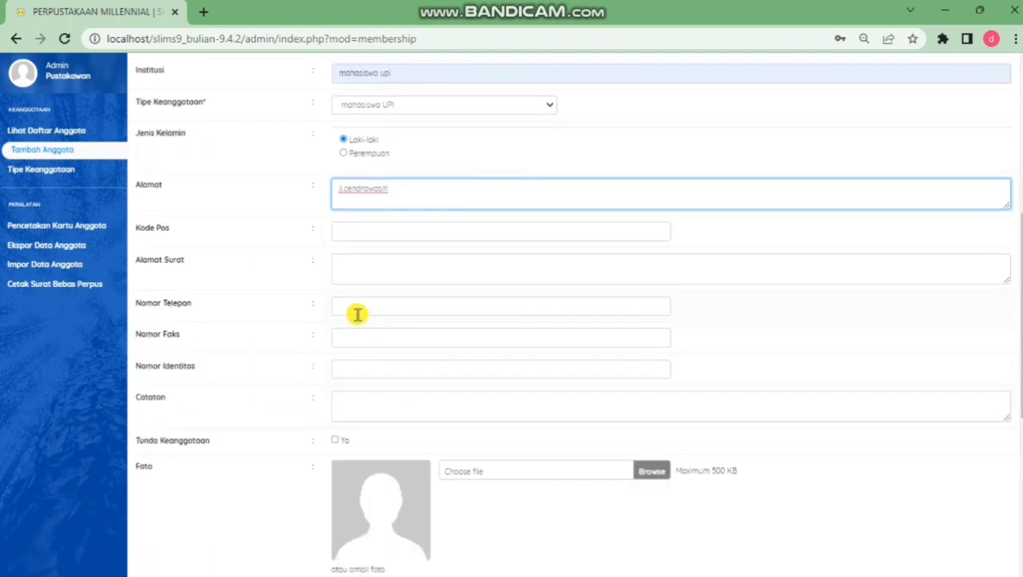
{"action": "left_click", "coordinate": [360, 312]}
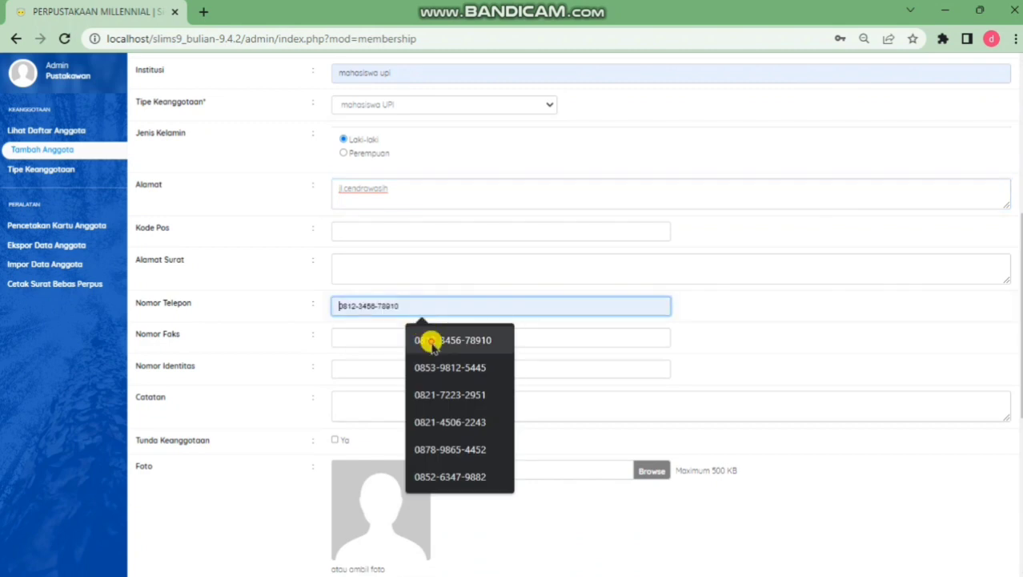
{"action": "left_click", "coordinate": [409, 344]}
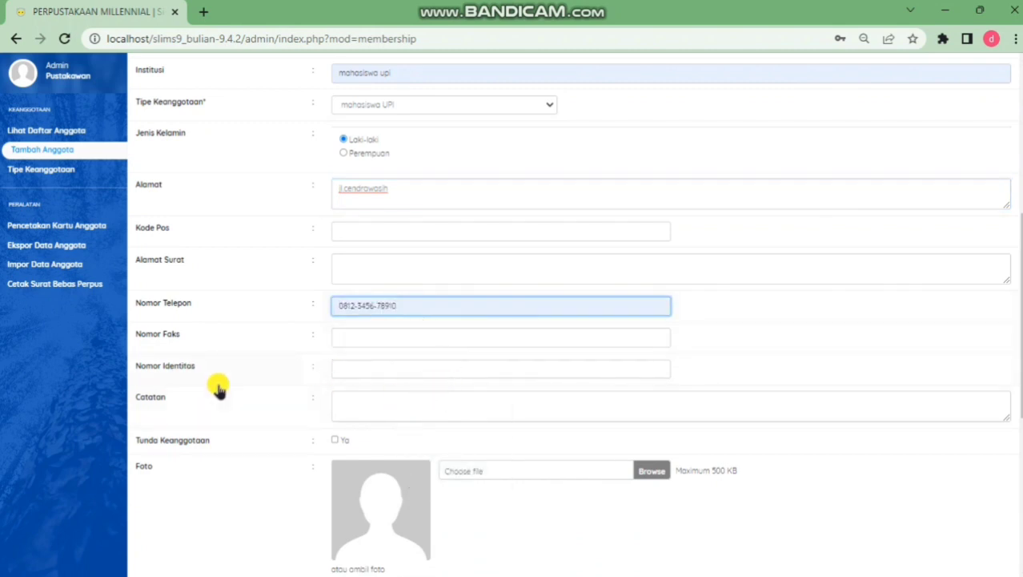
{"action": "scroll", "coordinate": [220, 386], "scroll_direction": "down", "scroll_amount": 2}
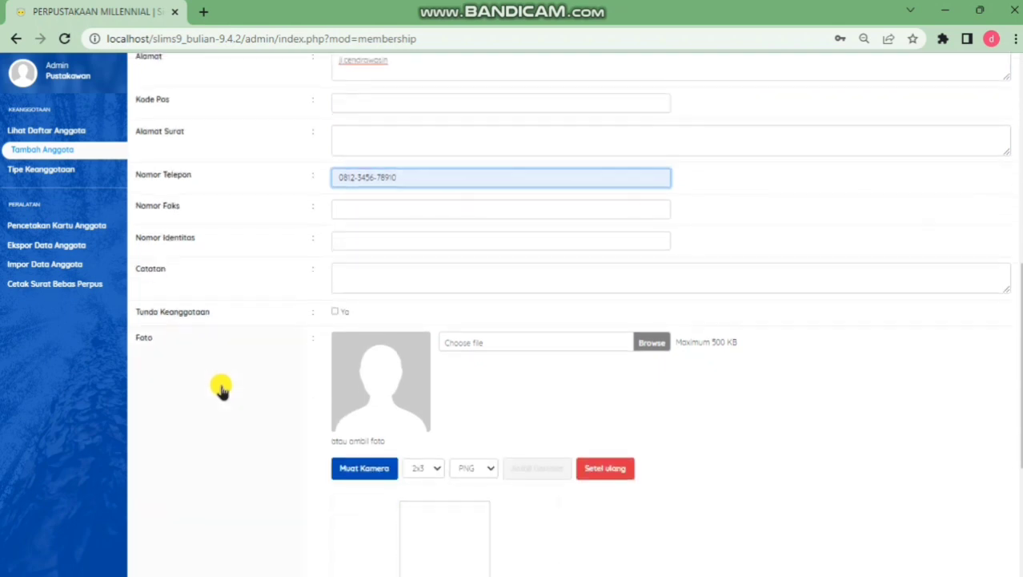
{"action": "scroll", "coordinate": [232, 381], "scroll_direction": "down", "scroll_amount": 2}
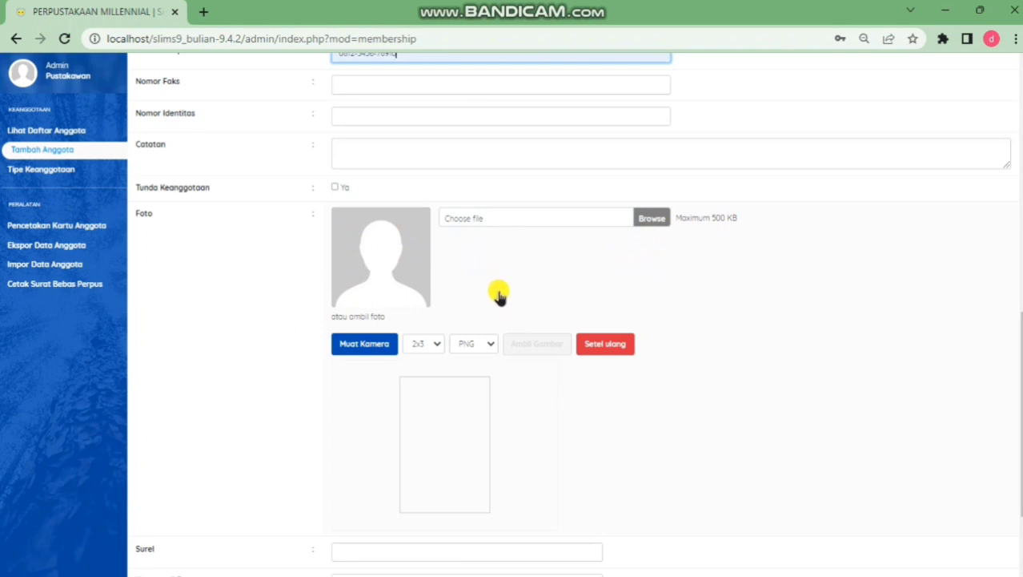
{"action": "scroll", "coordinate": [498, 276], "scroll_direction": "down", "scroll_amount": 2}
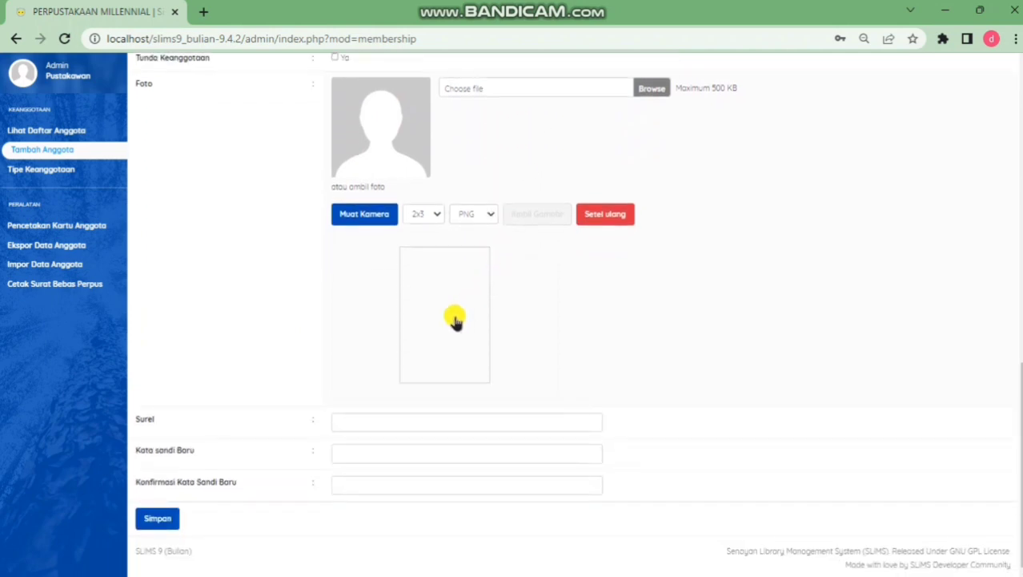
Enter the member's e-mail, set and confirm a new password, and save the record
{"action": "left_click", "coordinate": [382, 423]}
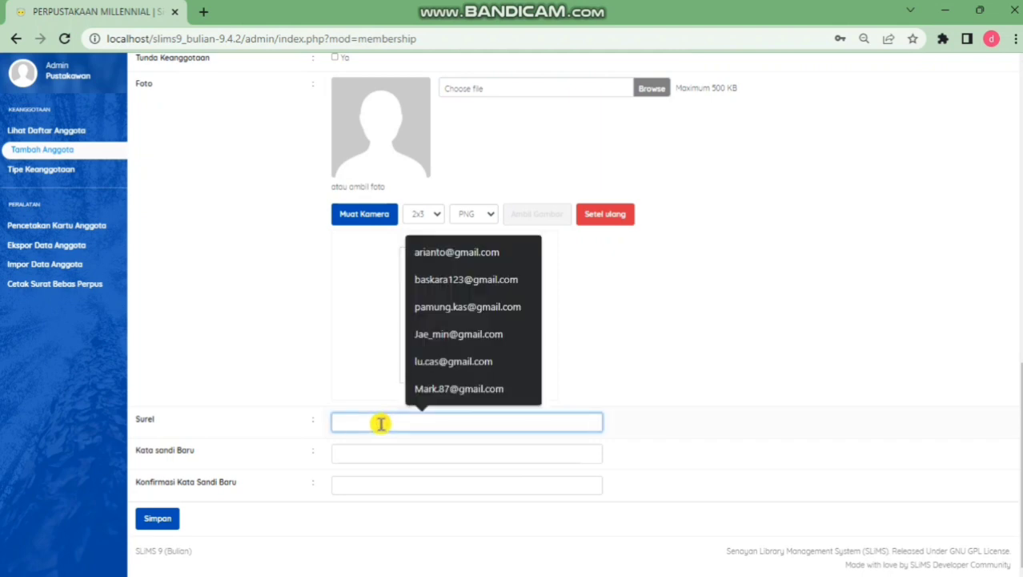
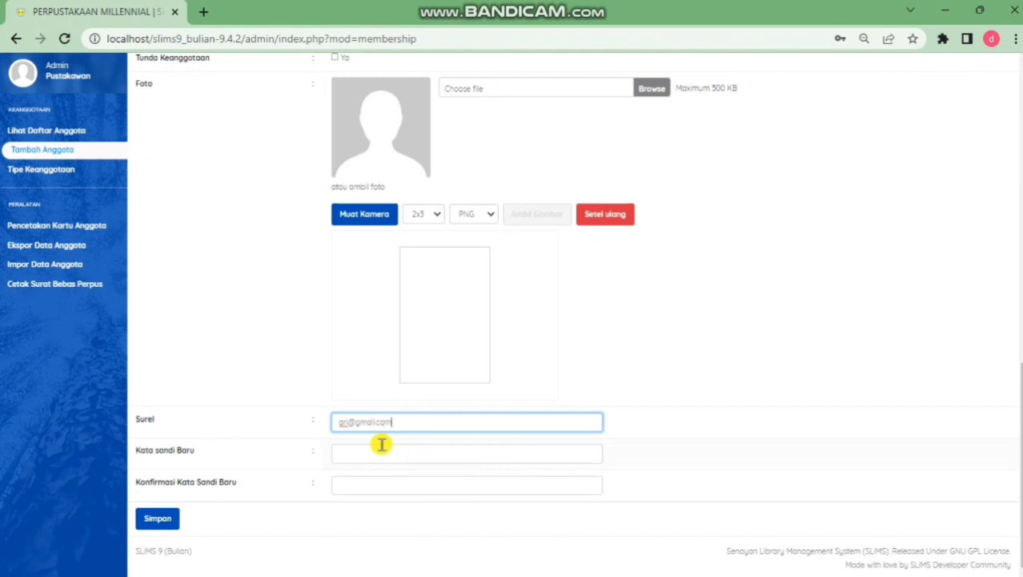
{"action": "left_click", "coordinate": [393, 454]}
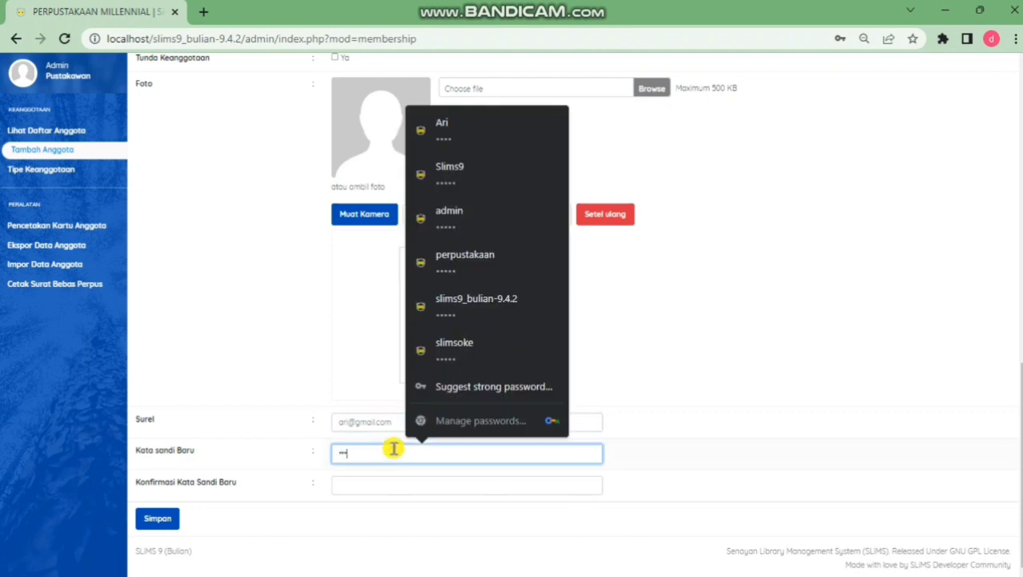
{"action": "left_click", "coordinate": [438, 486]}
{"action": "type", "text": "•••"}
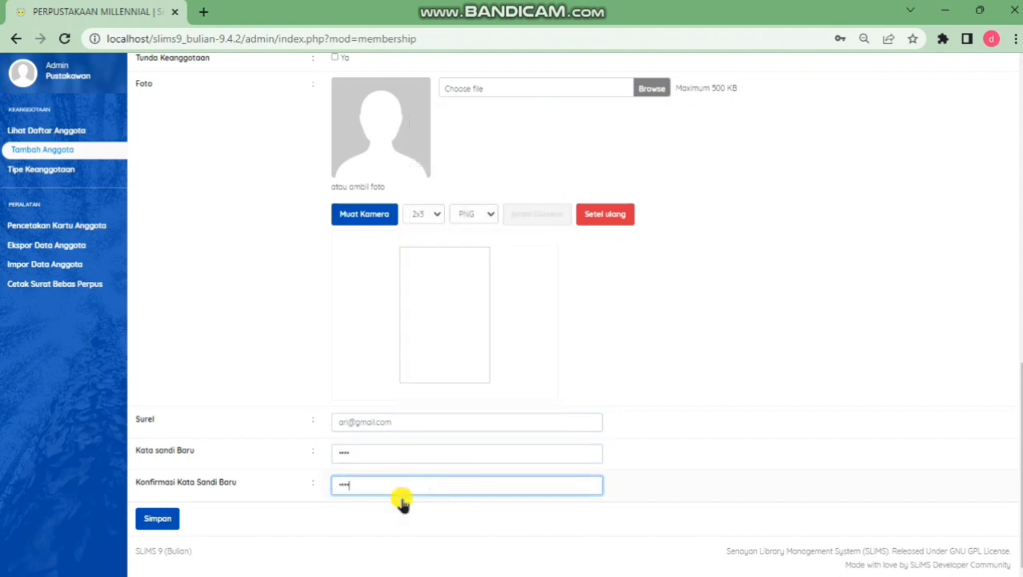
{"action": "left_click", "coordinate": [173, 519]}
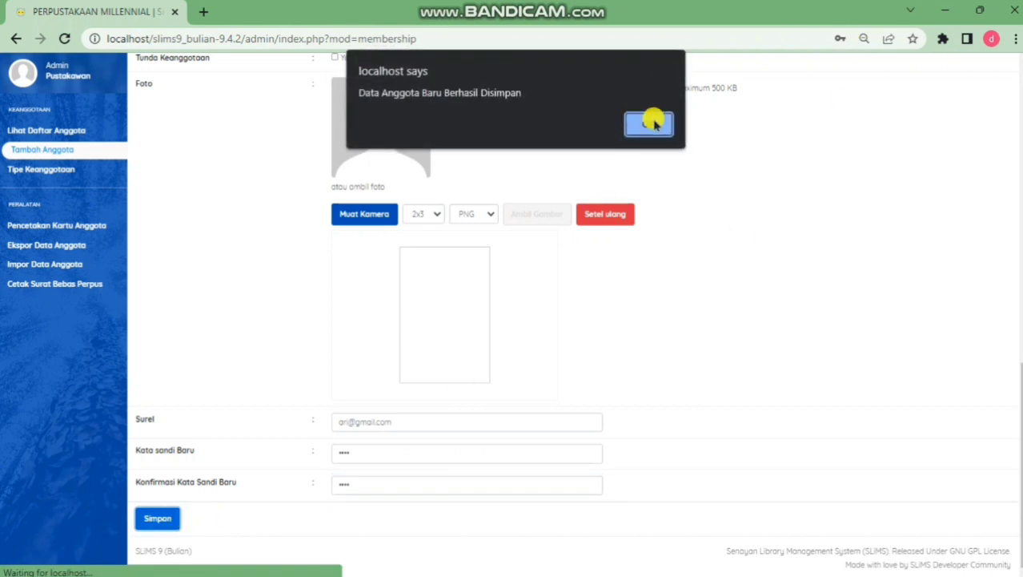
Dismiss the saved and password alerts, then search the member list for 0001
{"action": "left_click", "coordinate": [653, 122]}
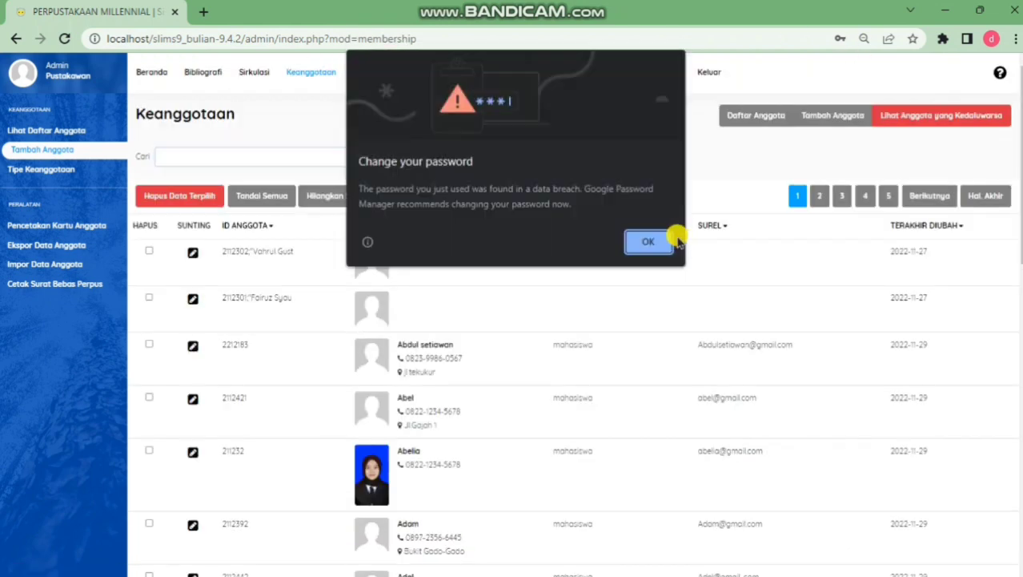
{"action": "left_click", "coordinate": [654, 239]}
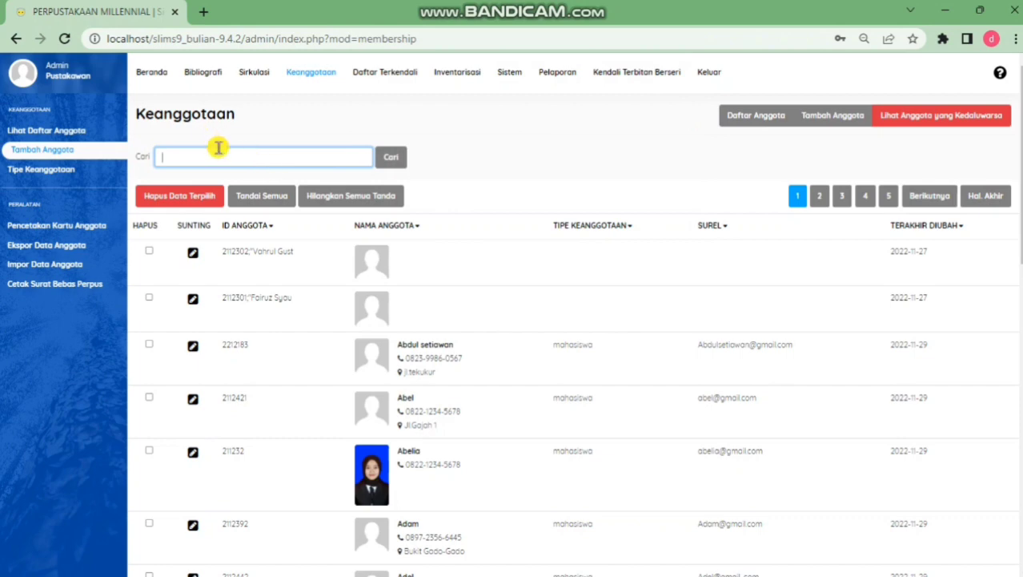
{"action": "left_click", "coordinate": [221, 153]}
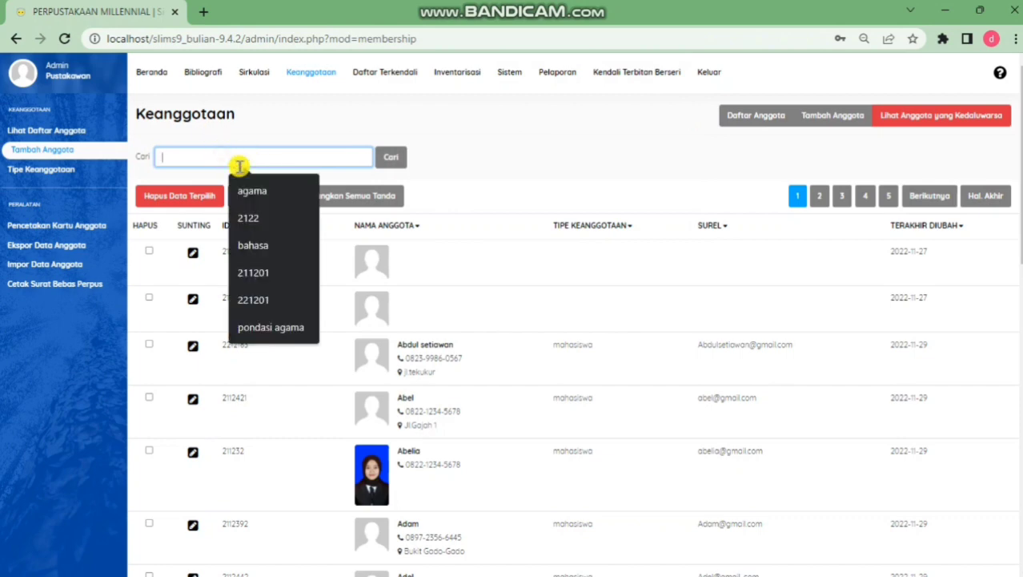
{"action": "type", "text": "0001"}
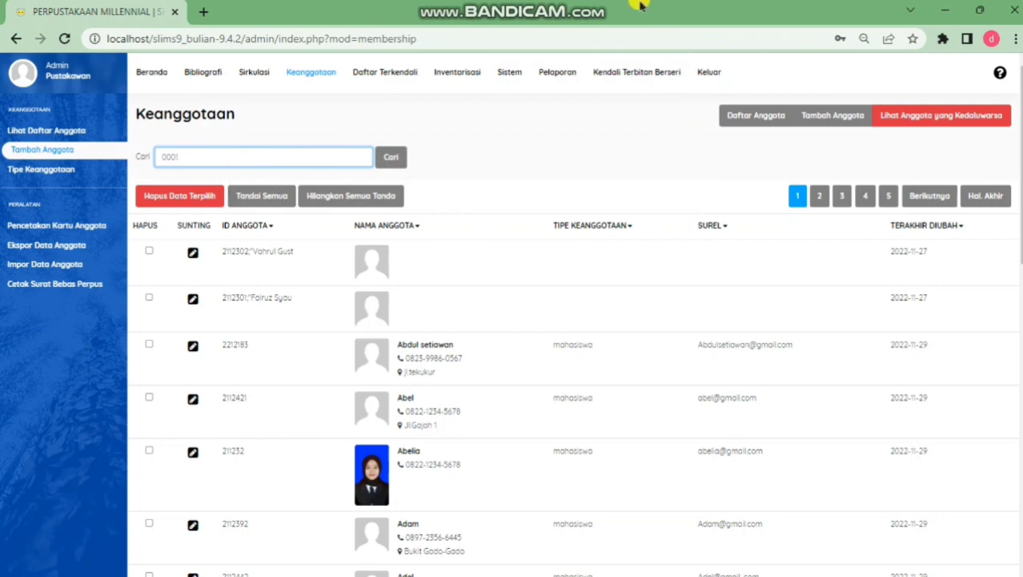
{"action": "left_click", "coordinate": [388, 157]}
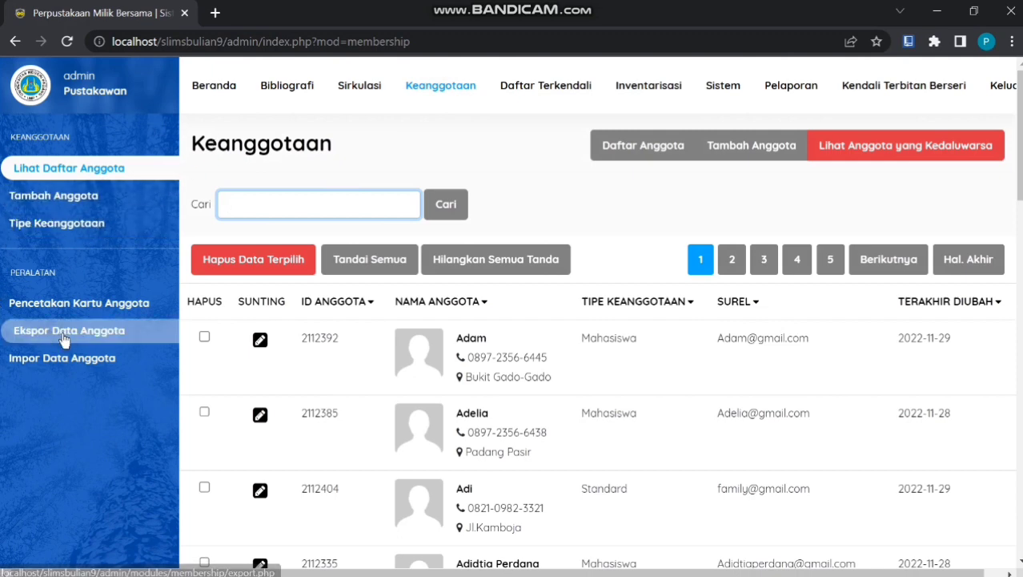
Export 2 member records to the senayan_member_export CSV and open it in Excel
{"action": "left_click", "coordinate": [103, 342]}
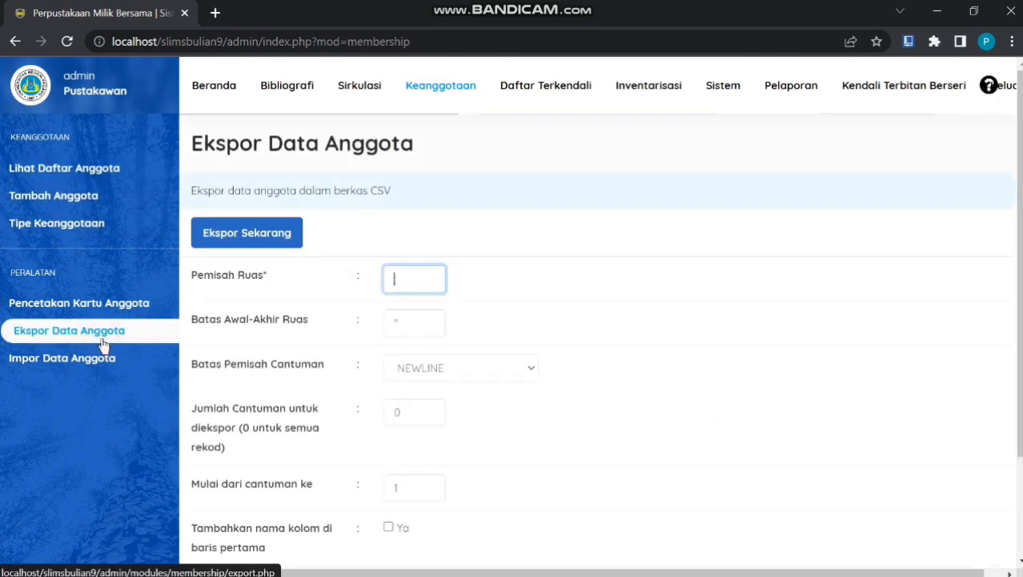
{"action": "left_click", "coordinate": [404, 280]}
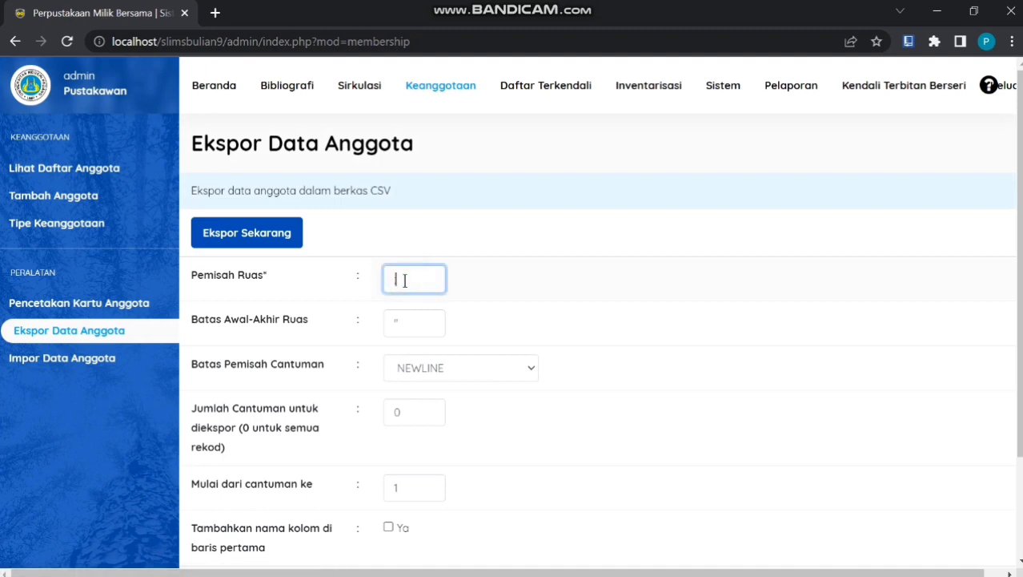
{"action": "left_click", "coordinate": [418, 419]}
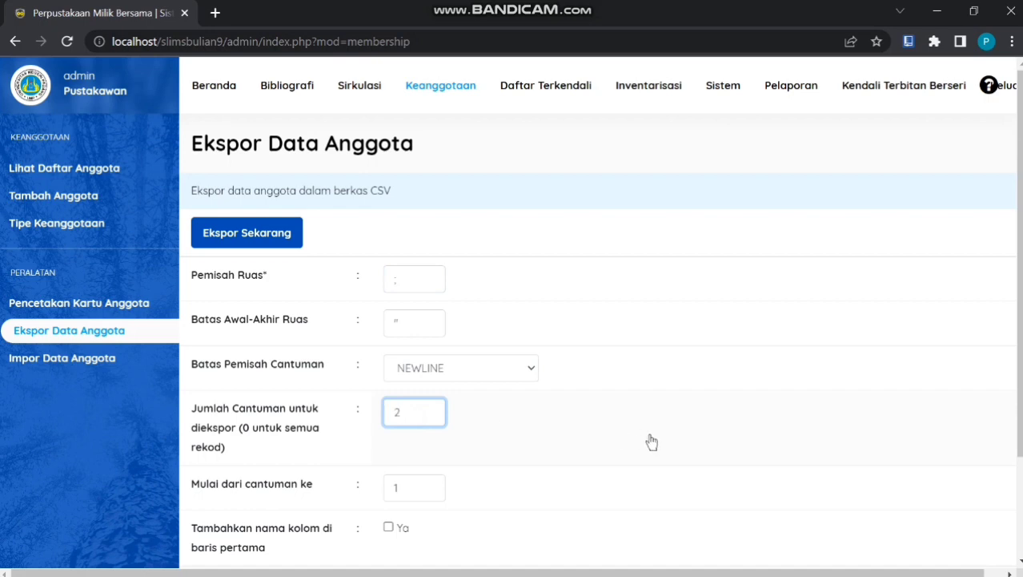
{"action": "left_click", "coordinate": [253, 233]}
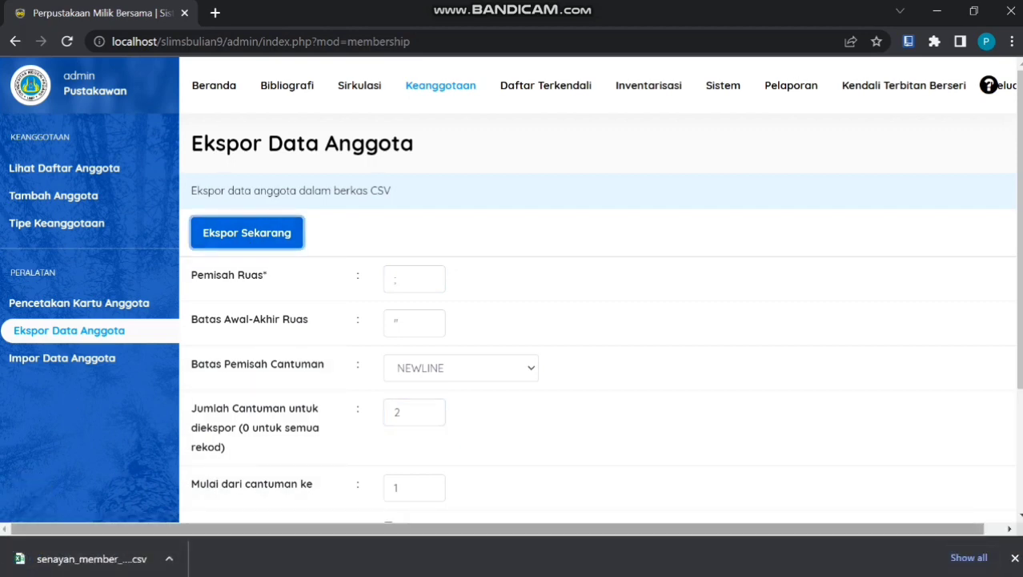
{"action": "left_click", "coordinate": [169, 559]}
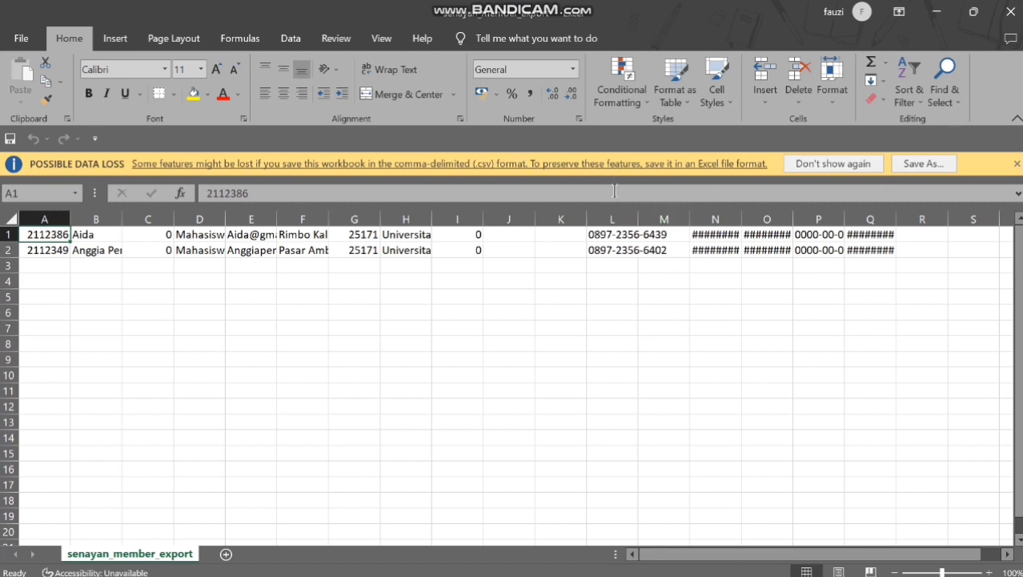
Split the exported CSV data into columns using Text to Columns defaults
{"action": "left_click", "coordinate": [291, 38]}
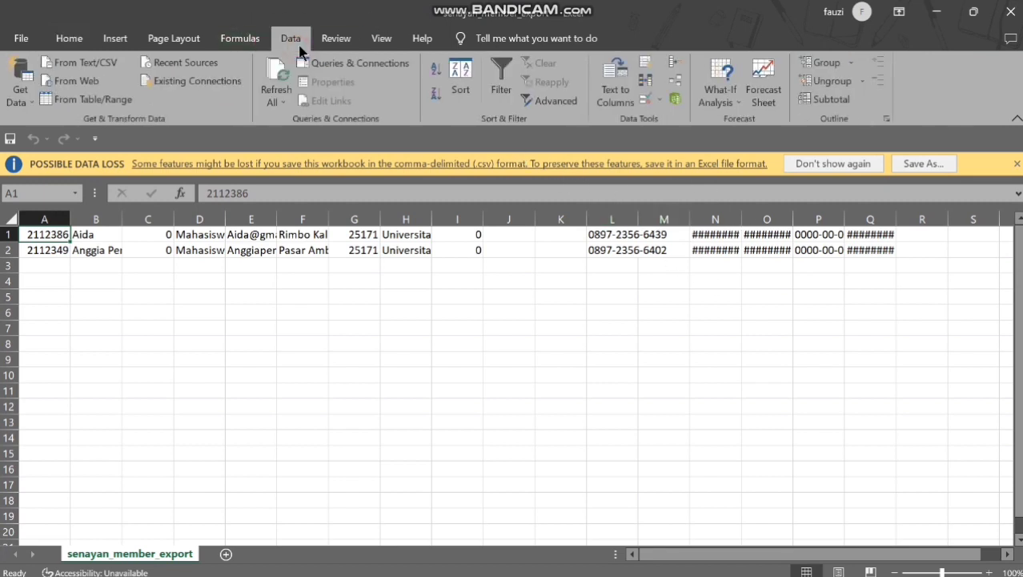
{"action": "left_click", "coordinate": [610, 86]}
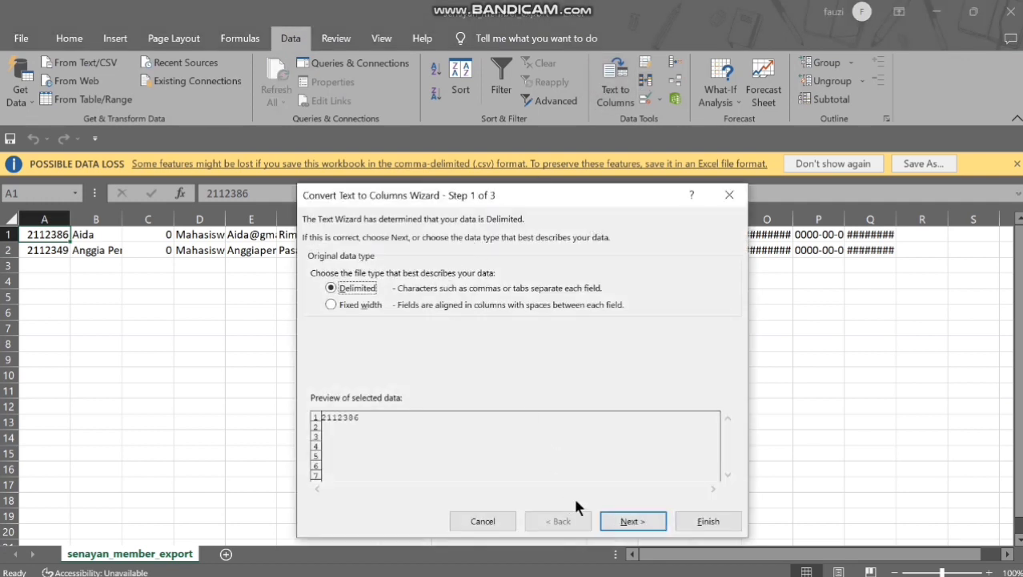
{"action": "left_click", "coordinate": [631, 521]}
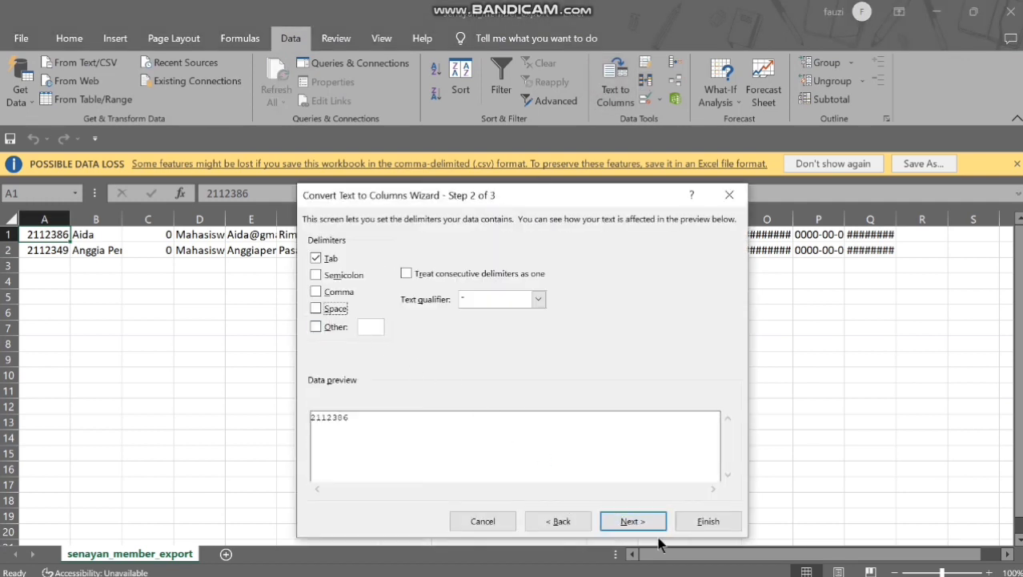
{"action": "left_click", "coordinate": [631, 522]}
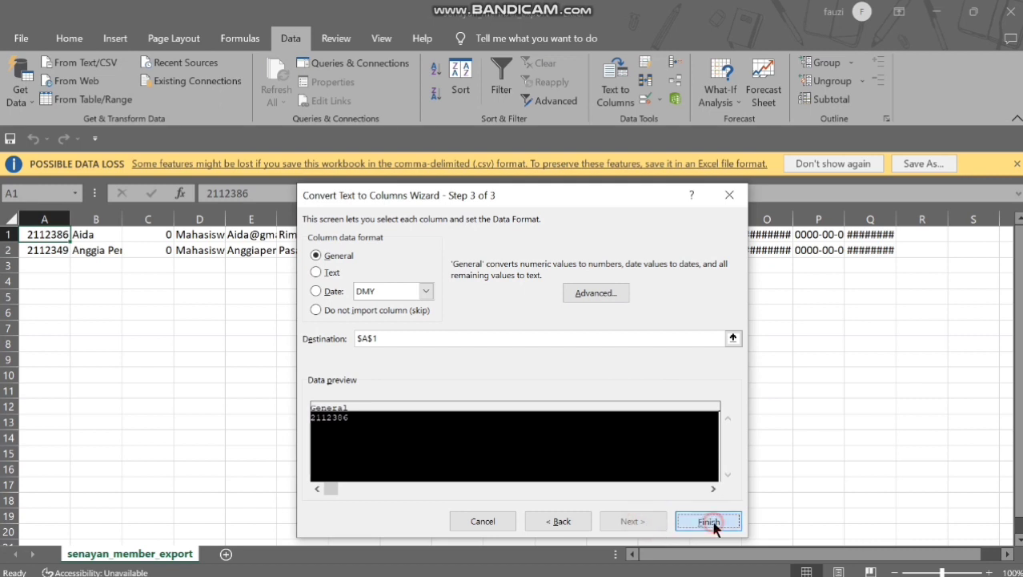
{"action": "left_click", "coordinate": [711, 522]}
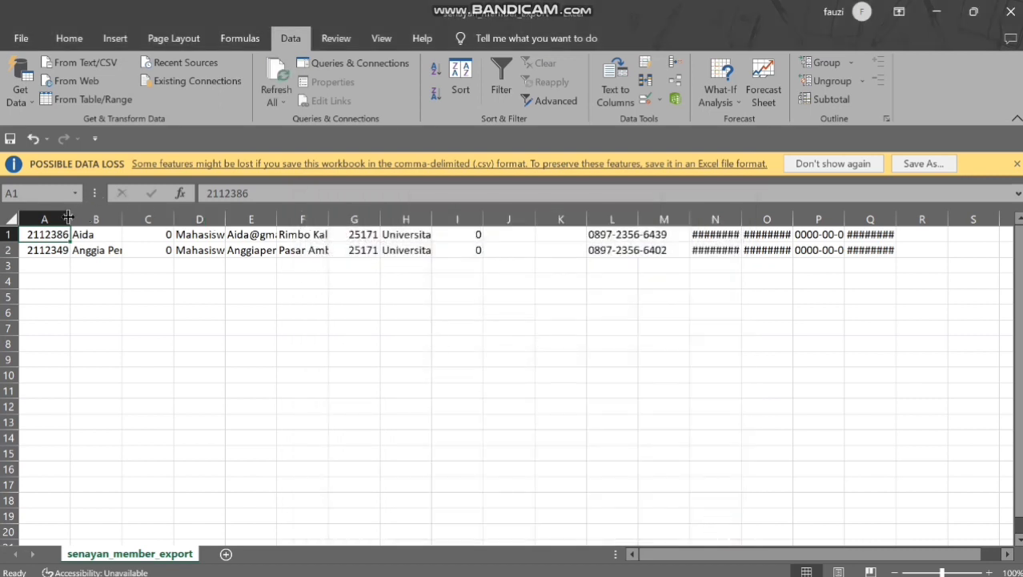
Widen columns A, H, L, N and O to fit, then close the workbook saving changes
{"action": "left_click_drag", "start_coordinate": [69, 218], "coordinate": [101, 218]}
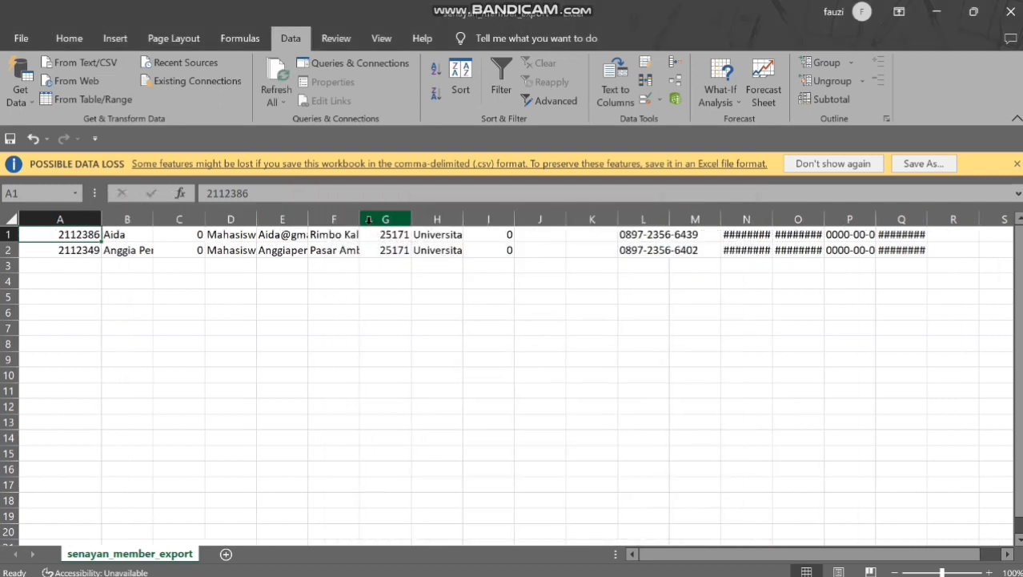
{"action": "double_click", "coordinate": [464, 215]}
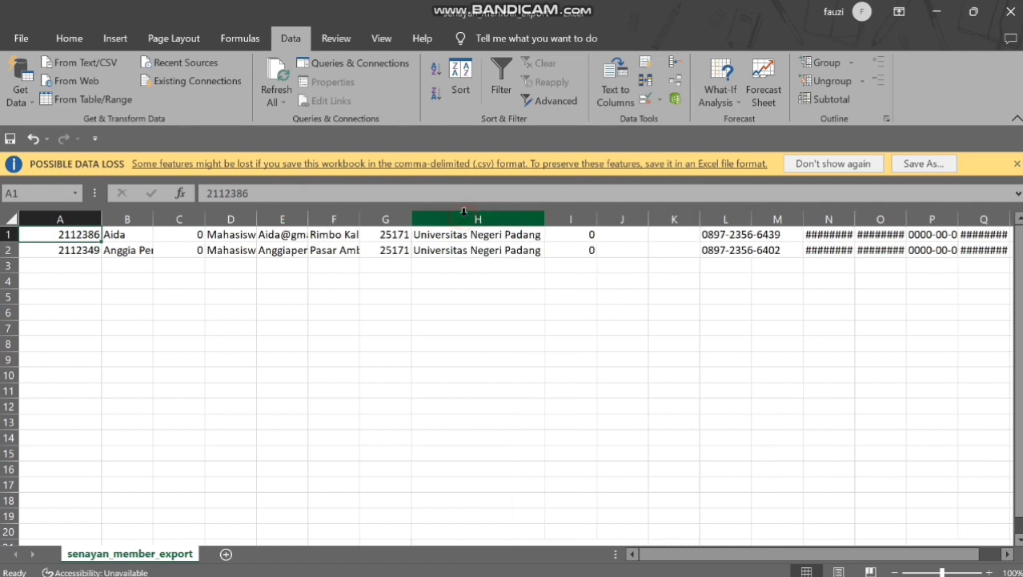
{"action": "double_click", "coordinate": [752, 216]}
{"action": "left_click", "coordinate": [859, 219]}
{"action": "double_click", "coordinate": [886, 215]}
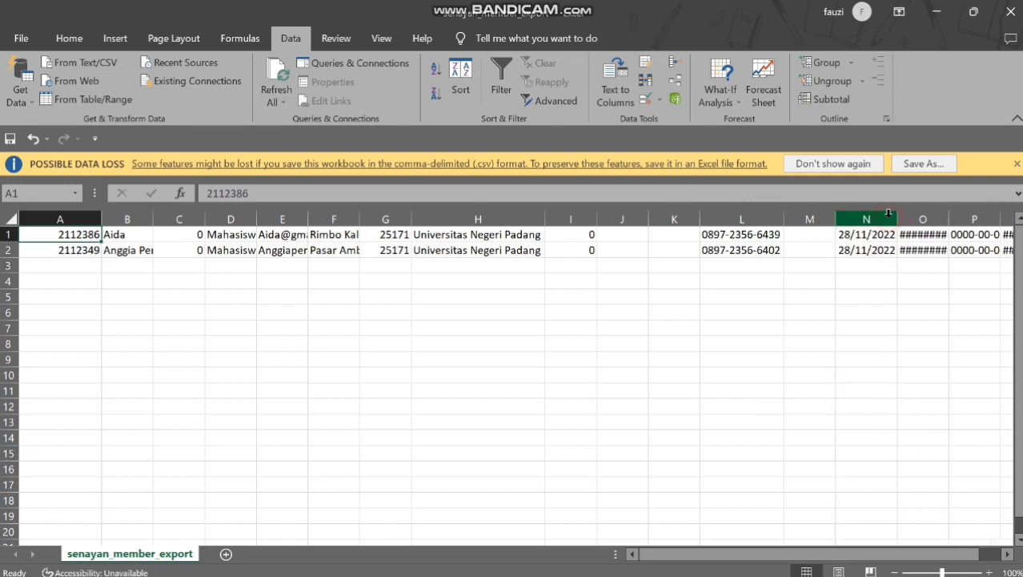
{"action": "double_click", "coordinate": [949, 214]}
{"action": "left_click", "coordinate": [951, 214]}
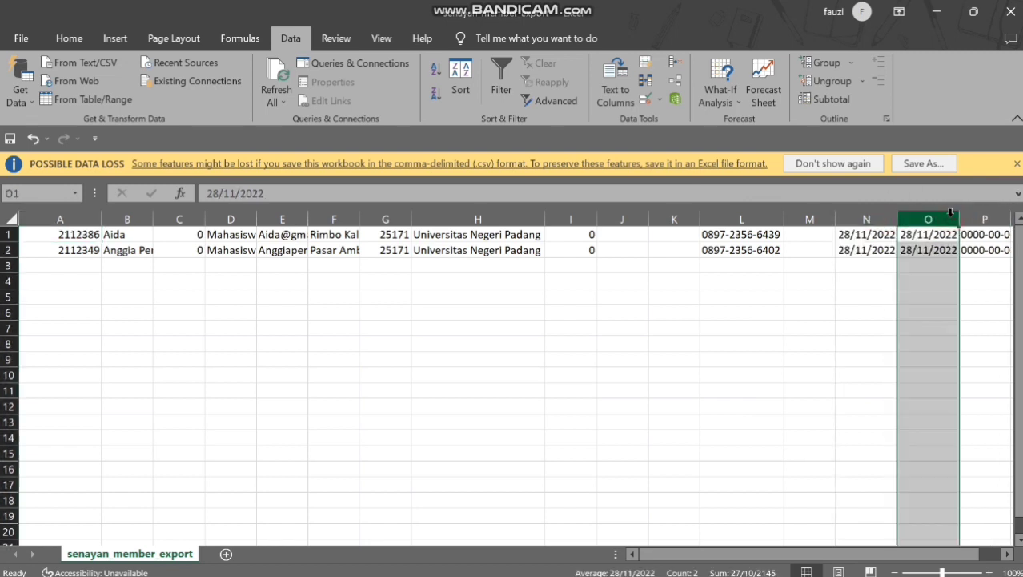
{"action": "left_click", "coordinate": [1011, 10]}
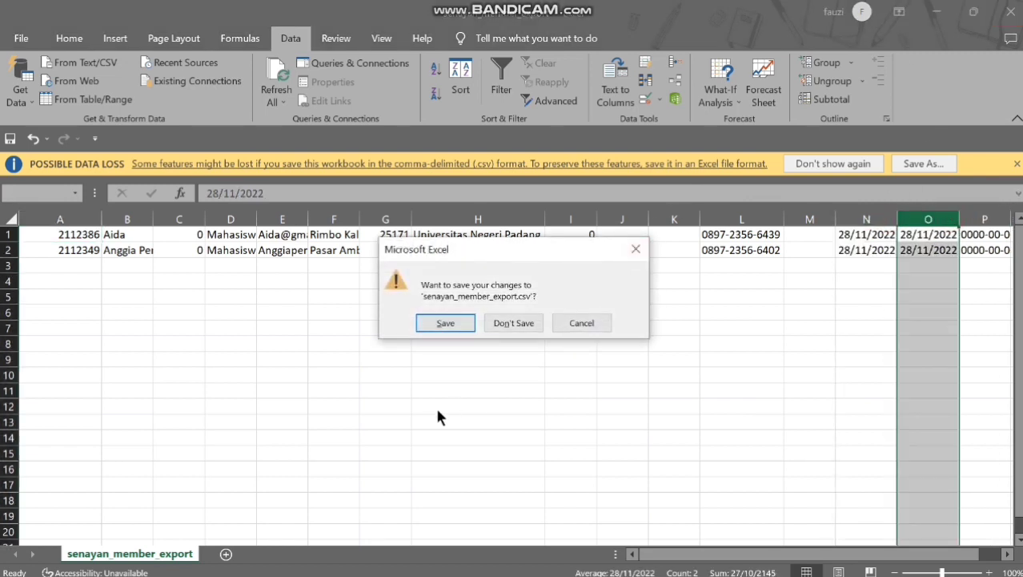
{"action": "left_click", "coordinate": [445, 323]}
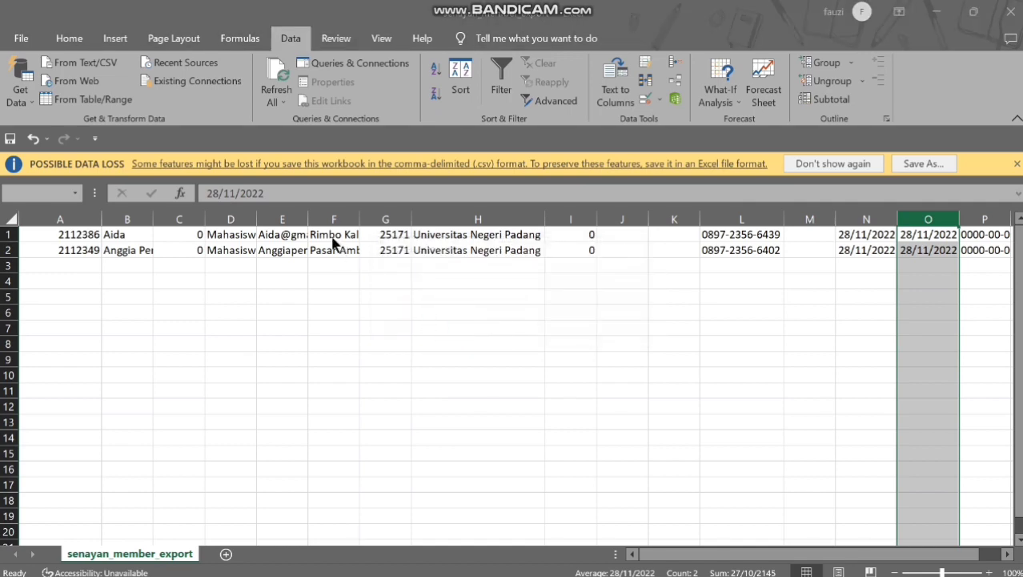
Save the Excel member sheet to Downloads as the CSV file 'contoh anggota 2'
{"action": "key", "text": "BackSpace"}
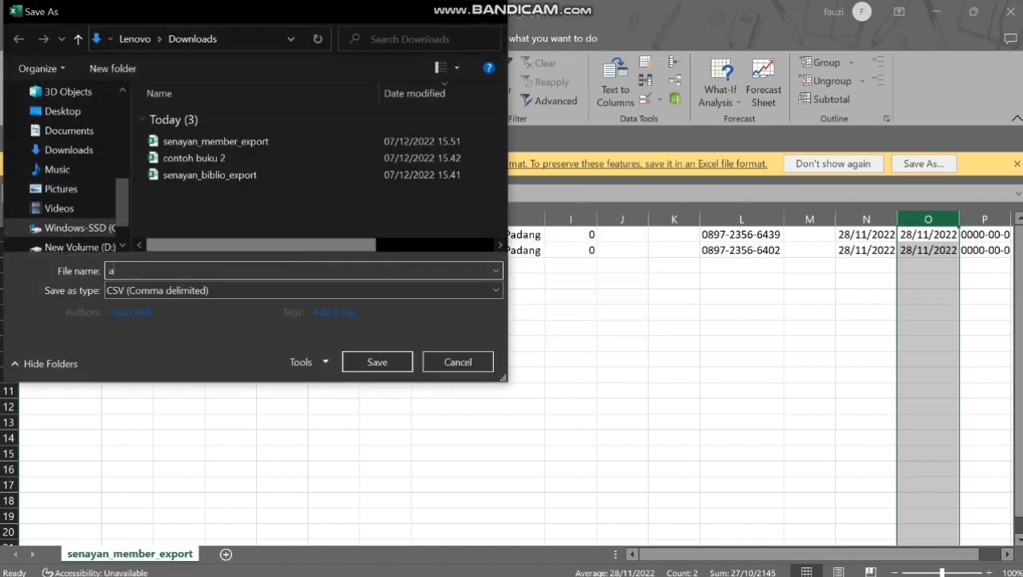
{"action": "type", "text": "c"}
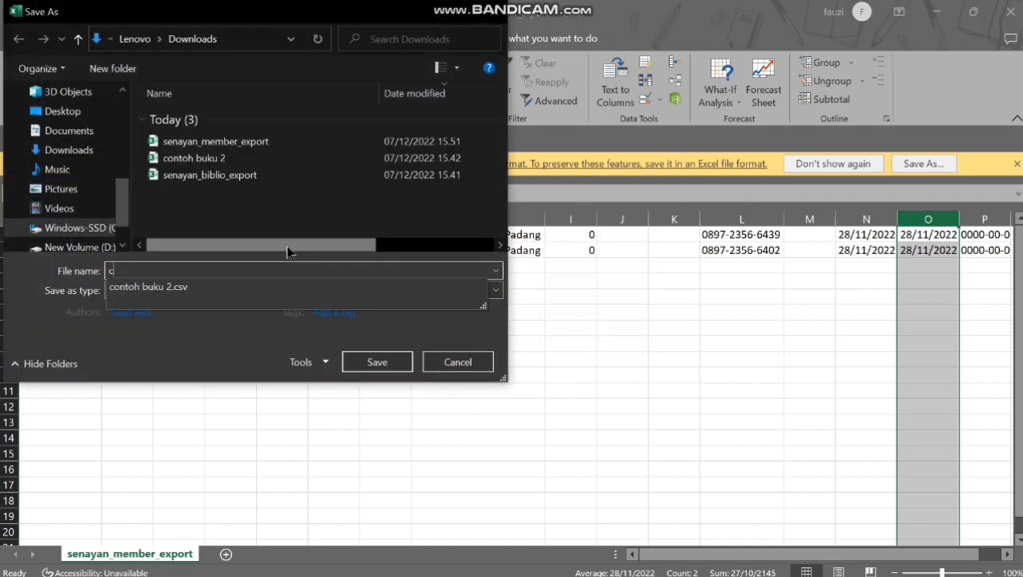
{"action": "type", "text": "ontoh anggota 2"}
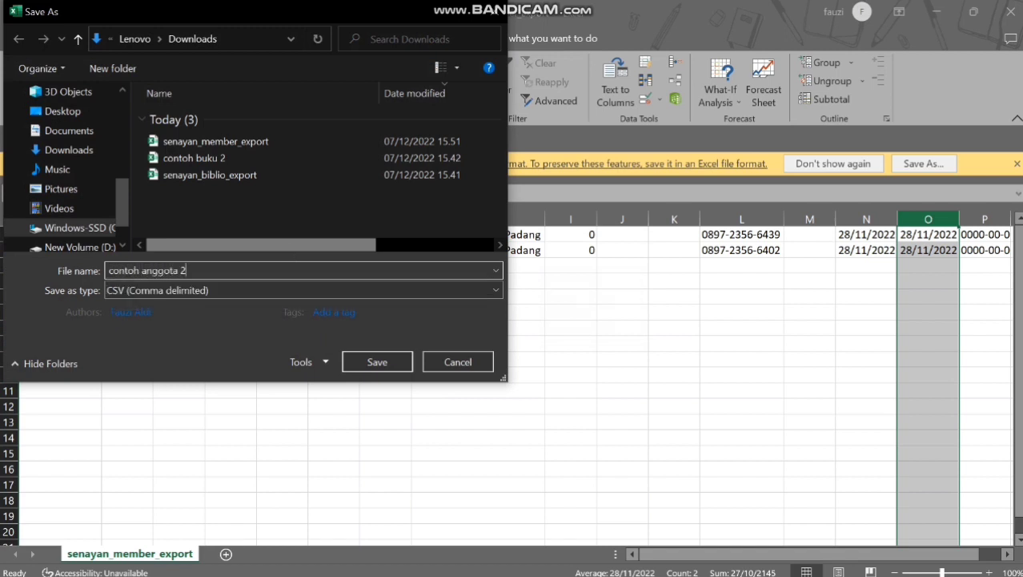
{"action": "left_click", "coordinate": [377, 361]}
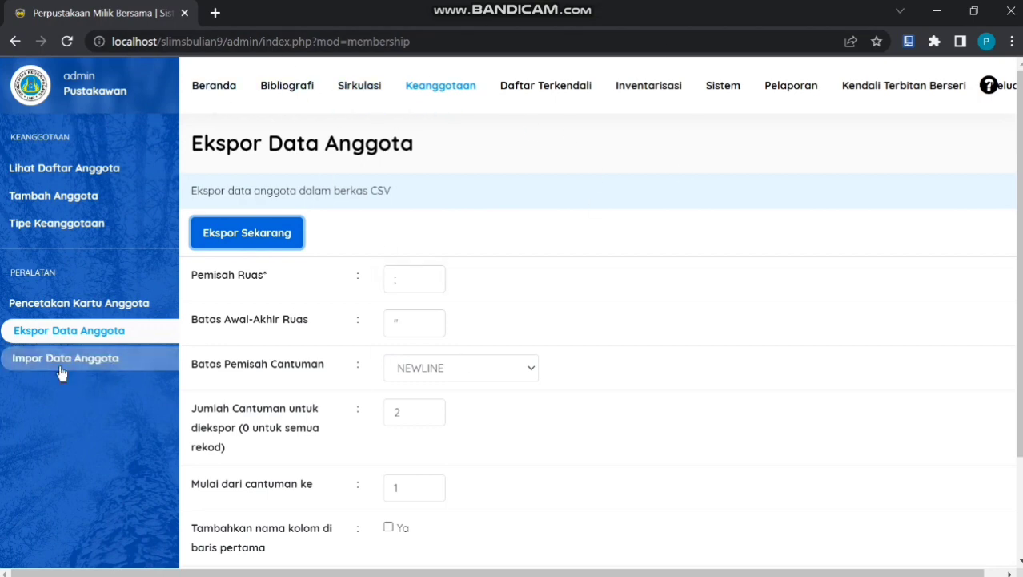
Choose contoh anggota 2.csv from Downloads as the Impor Data Anggota file
{"action": "left_click", "coordinate": [119, 367]}
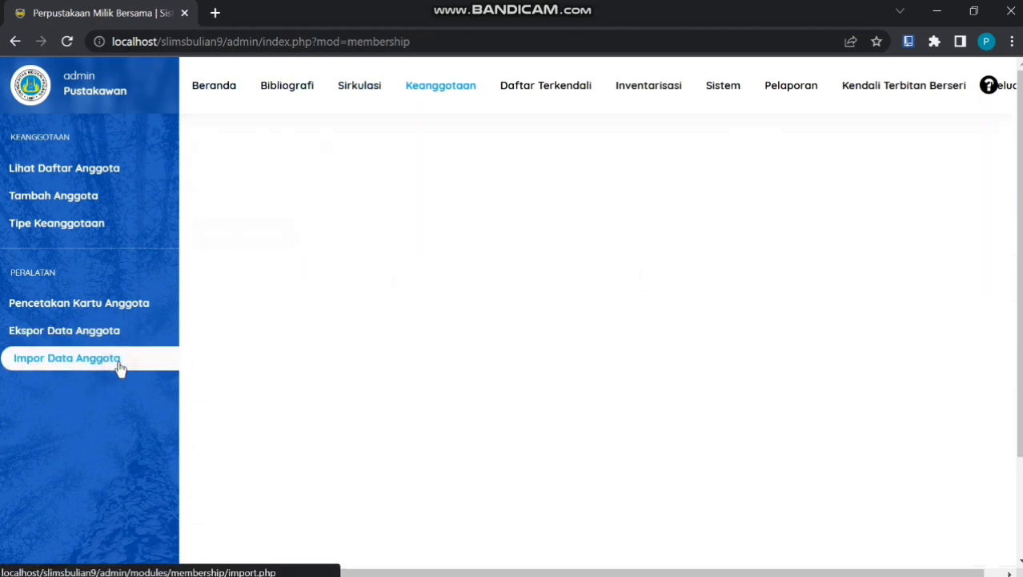
{"action": "left_click", "coordinate": [669, 289]}
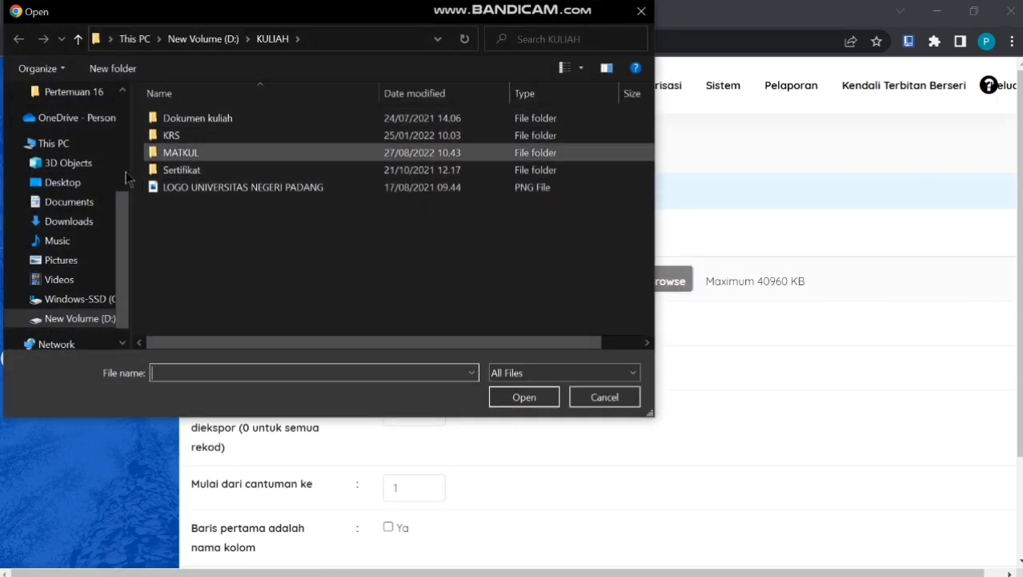
{"action": "left_click", "coordinate": [66, 226]}
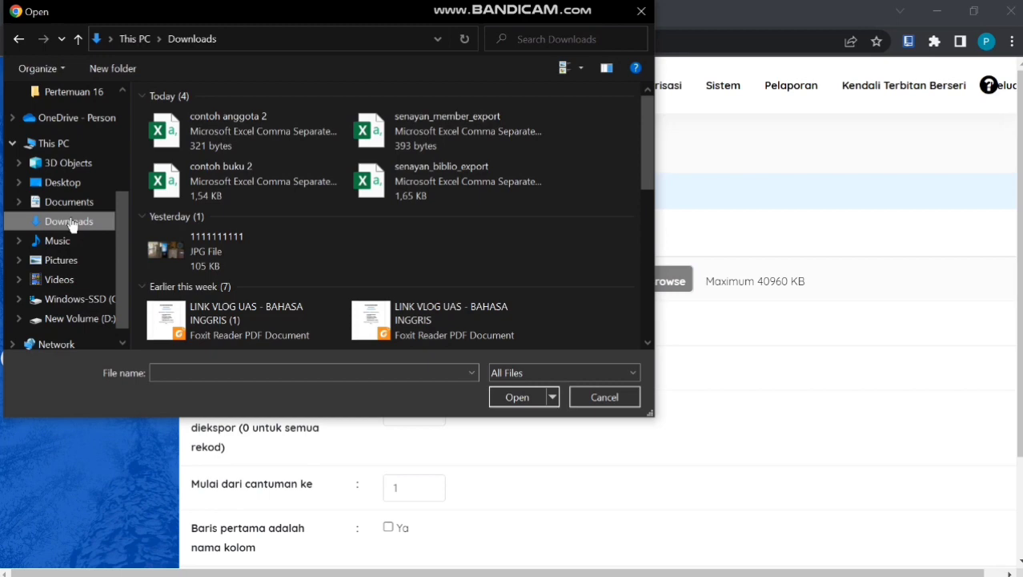
{"action": "double_click", "coordinate": [259, 132]}
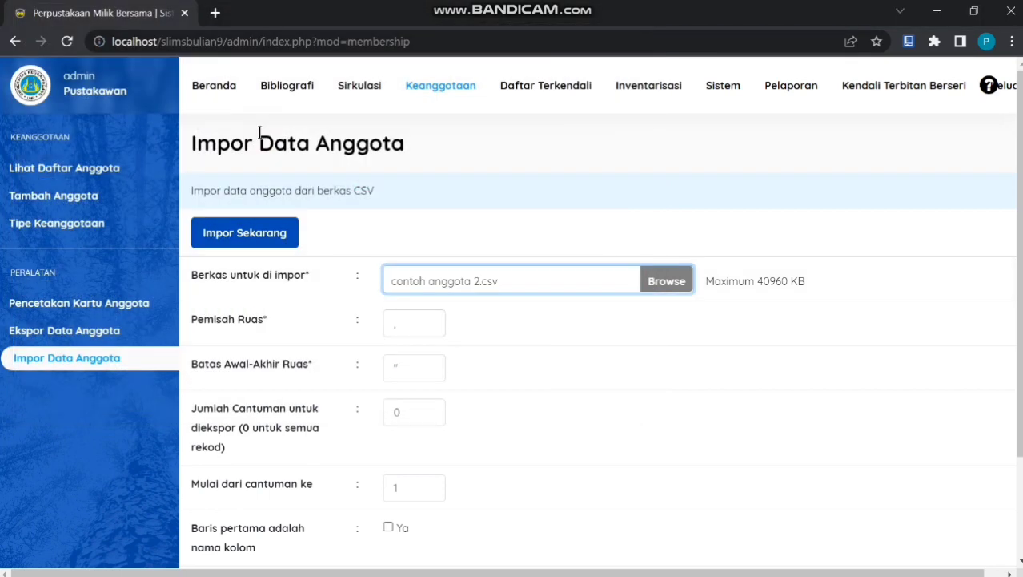
Run the import to add the 2 member records, then return to the membership list
{"action": "left_click", "coordinate": [415, 318]}
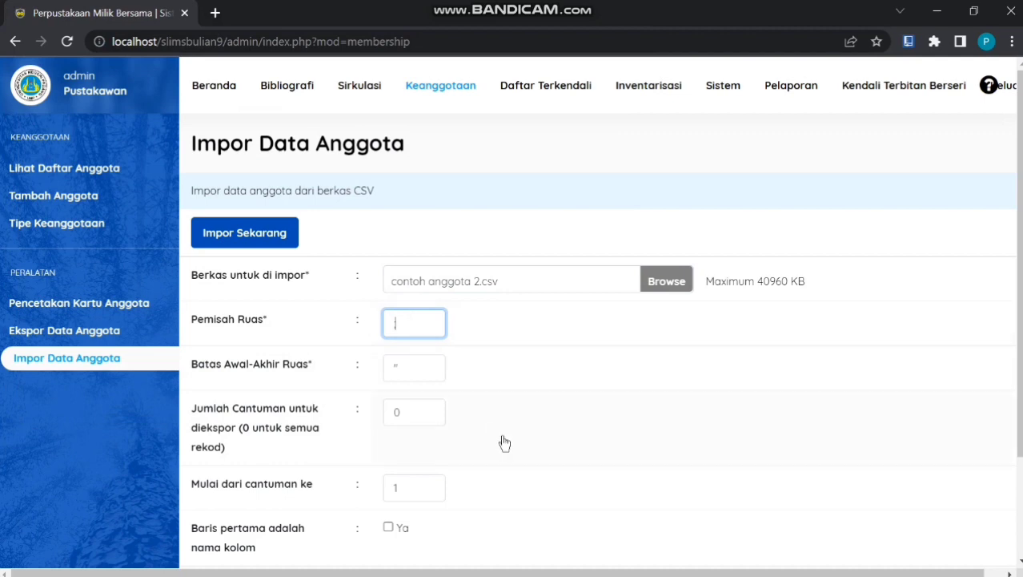
{"action": "scroll", "coordinate": [504, 442], "scroll_direction": "down", "scroll_amount": 3}
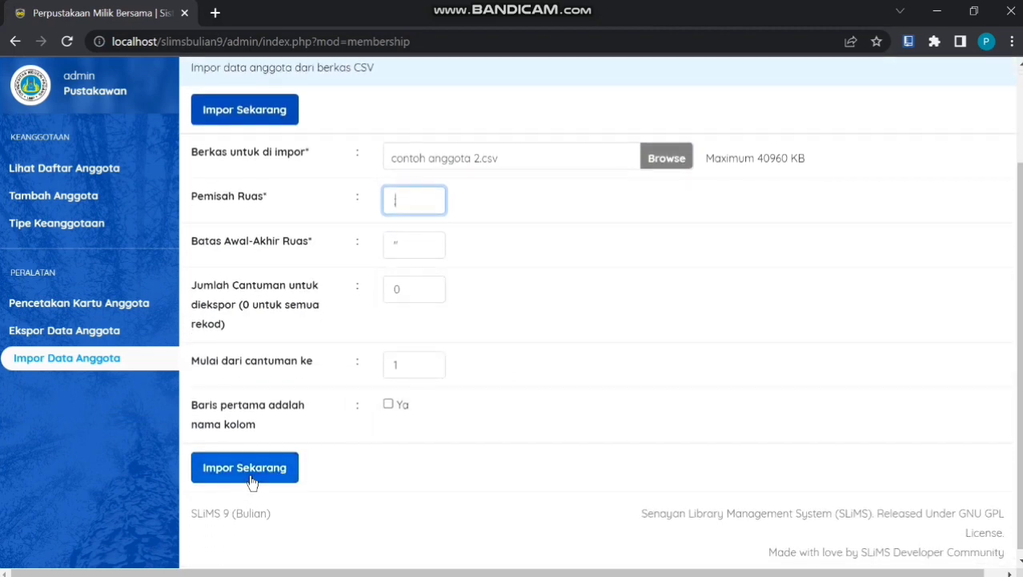
{"action": "left_click", "coordinate": [251, 479]}
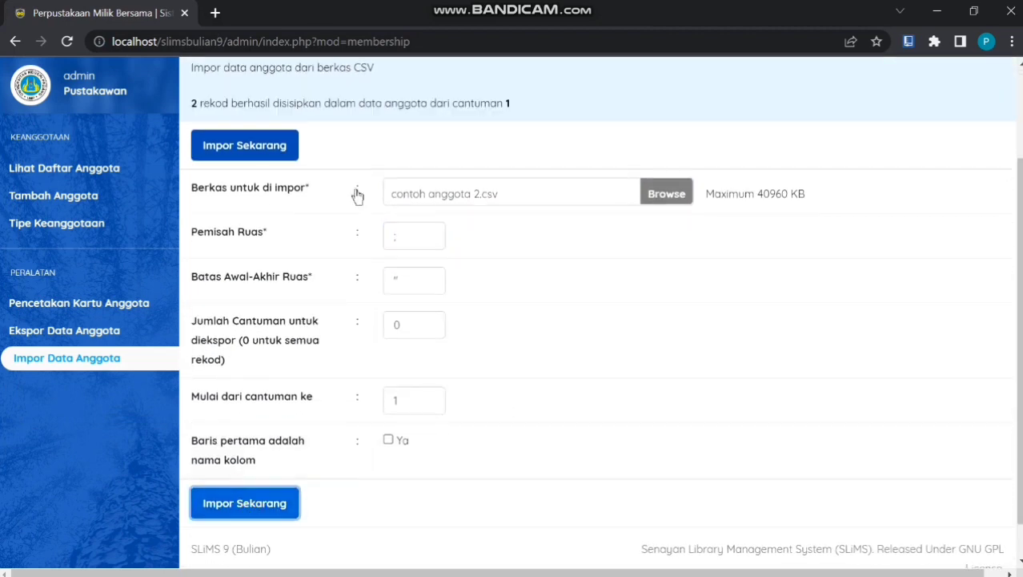
{"action": "scroll", "coordinate": [355, 278], "scroll_direction": "down", "scroll_amount": 1}
{"action": "scroll", "coordinate": [355, 276], "scroll_direction": "up", "scroll_amount": 4}
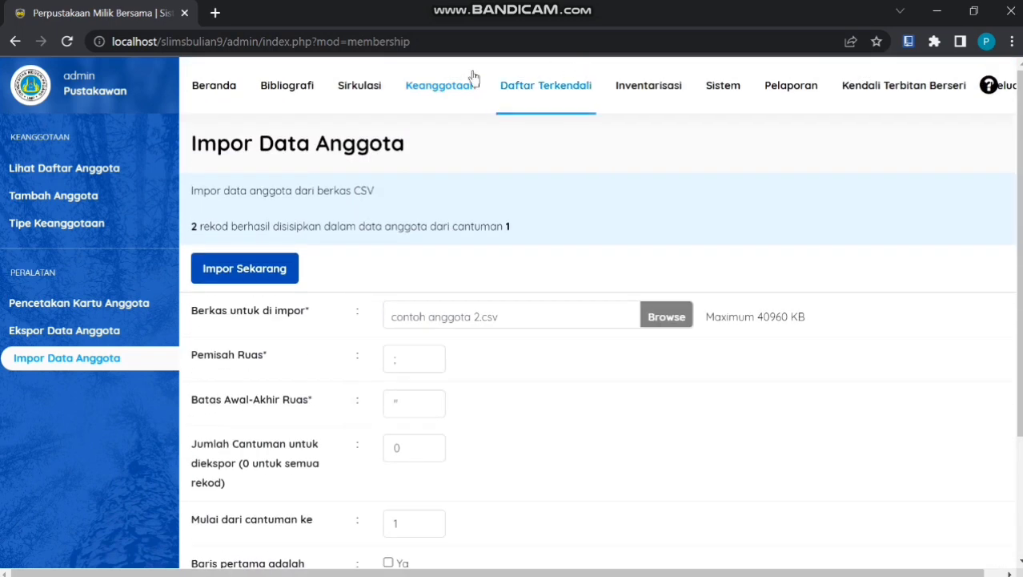
{"action": "left_click", "coordinate": [449, 92]}
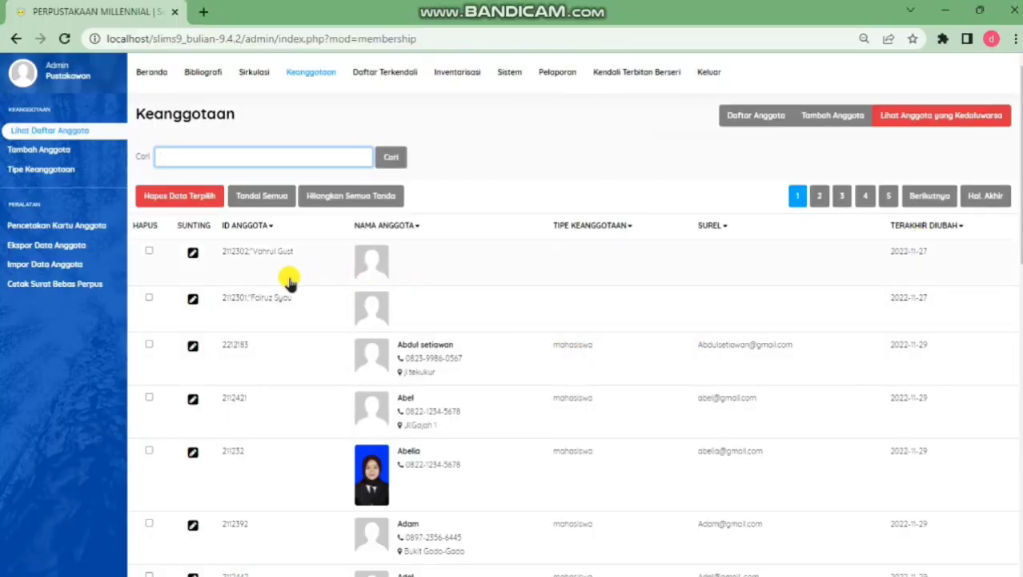
Open the Pencetakan Kartu Anggota card-printing page listing the members
{"action": "left_click", "coordinate": [78, 226]}
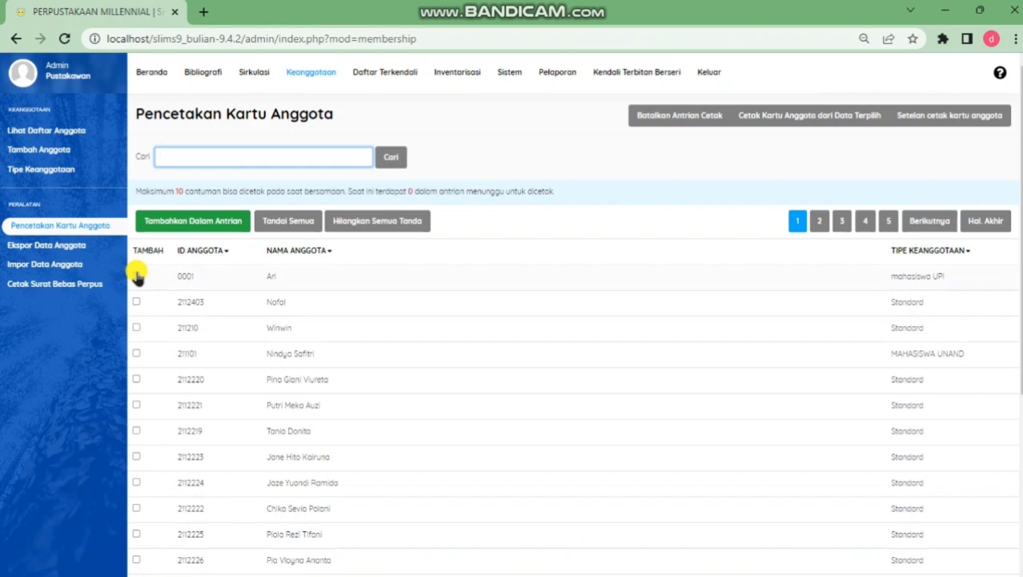
Add the first three listed members to the card-printing queue
{"action": "left_click", "coordinate": [137, 276]}
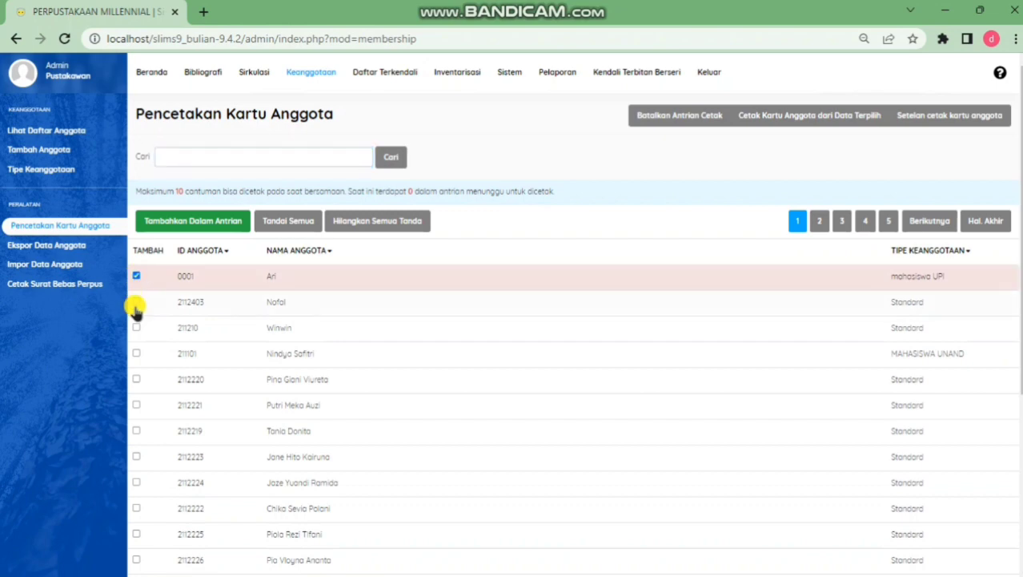
{"action": "left_click", "coordinate": [136, 302]}
{"action": "left_click", "coordinate": [137, 327]}
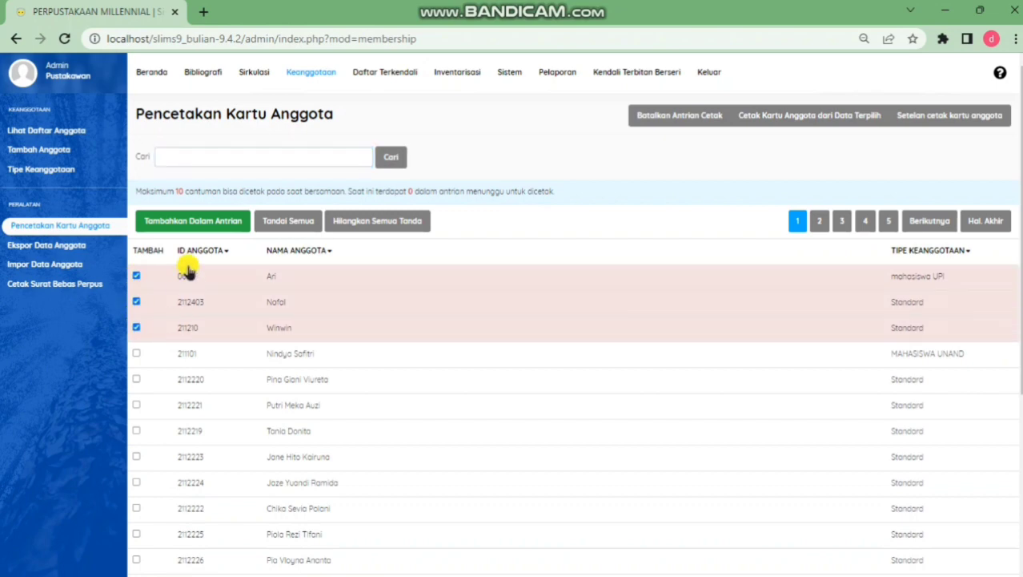
{"action": "left_click", "coordinate": [193, 225]}
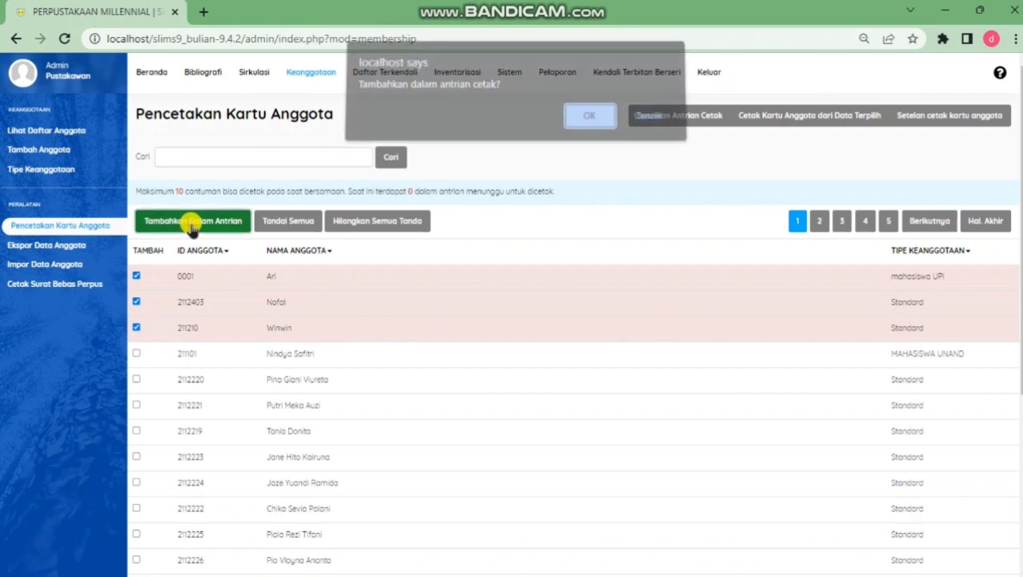
{"action": "left_click", "coordinate": [577, 125]}
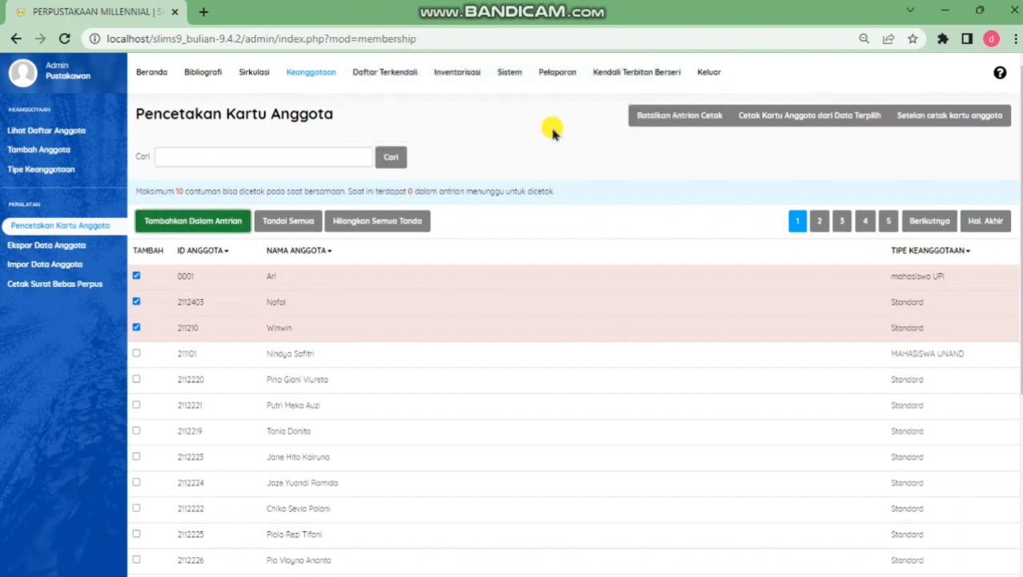
{"action": "left_click", "coordinate": [633, 120]}
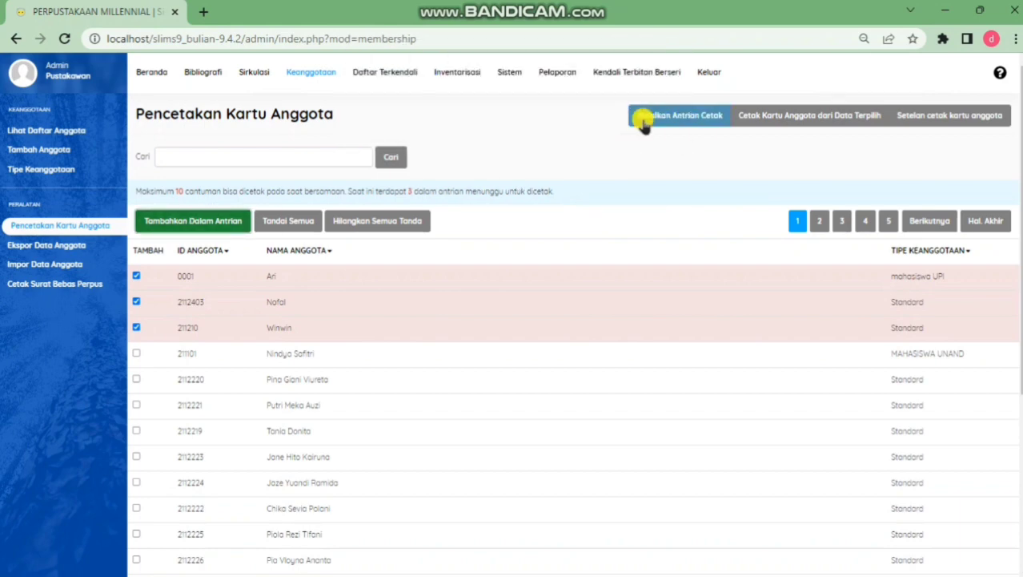
Generate membership cards for the three queued members and review them enlarged
{"action": "left_click", "coordinate": [799, 116]}
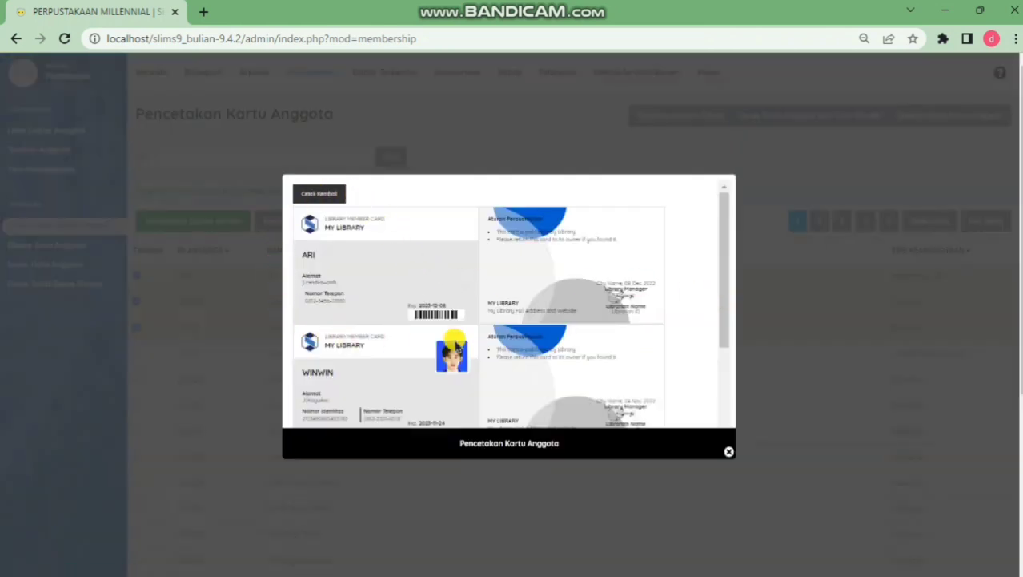
{"action": "key", "text": "ctrl+plus"}
{"action": "key", "text": "ctrl+plus"}
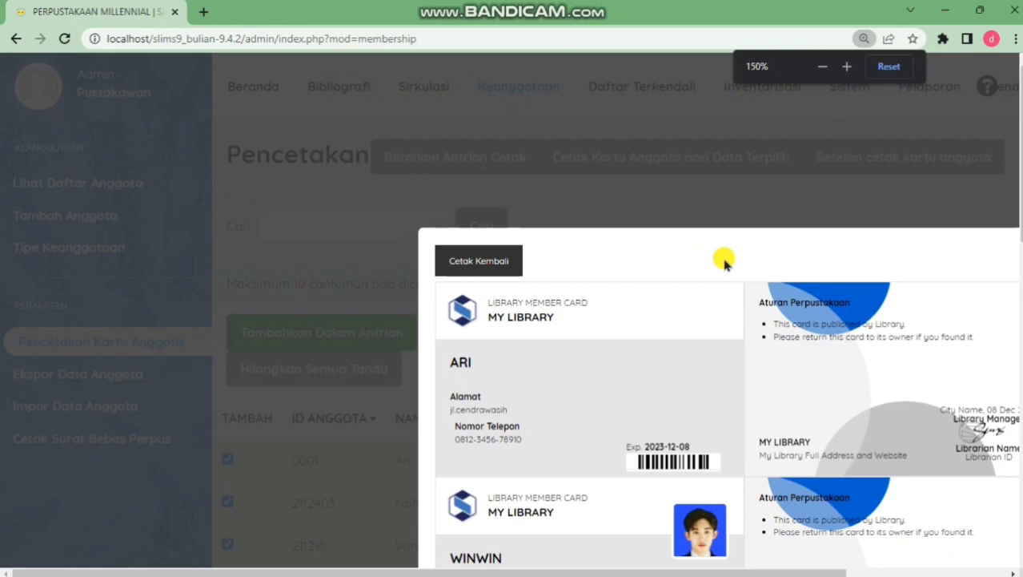
{"action": "key", "text": "ctrl+plus"}
{"action": "scroll", "coordinate": [734, 286], "scroll_direction": "down", "scroll_amount": 3}
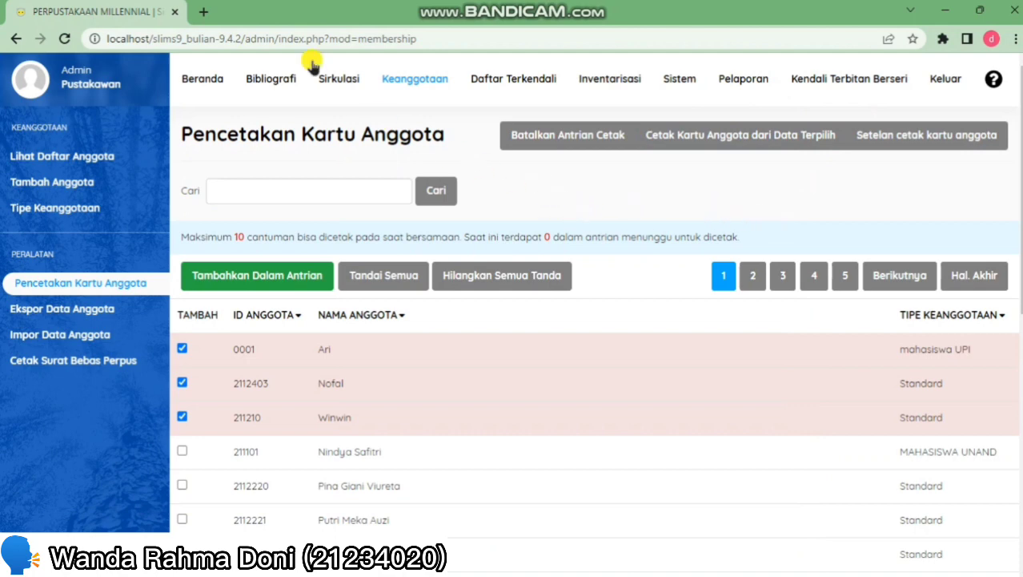
{"action": "left_click", "coordinate": [328, 82]}
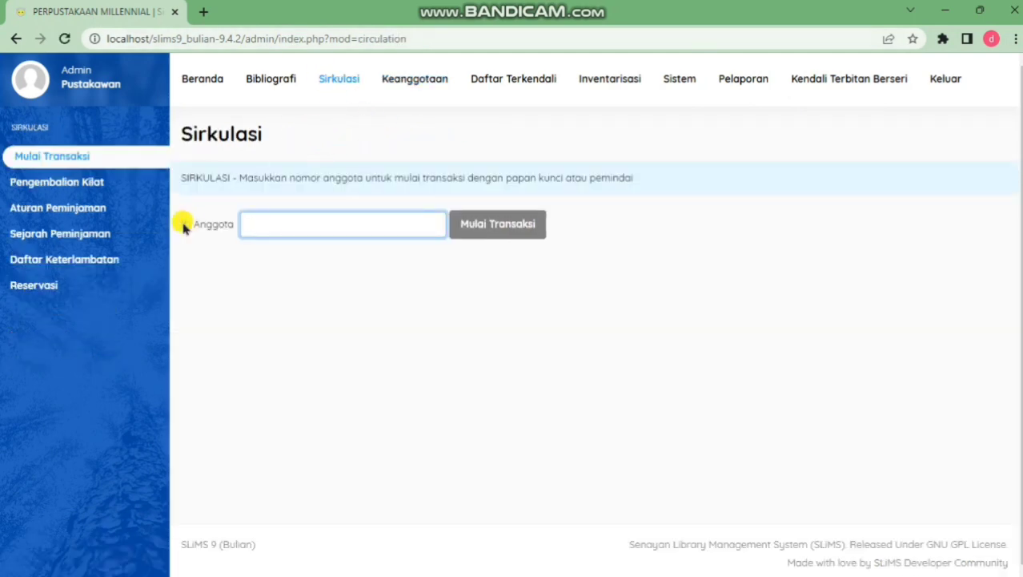
Start a new loan rule for mahasiswa UPI, collection type SEMUA, GMD Text
{"action": "left_click", "coordinate": [103, 208]}
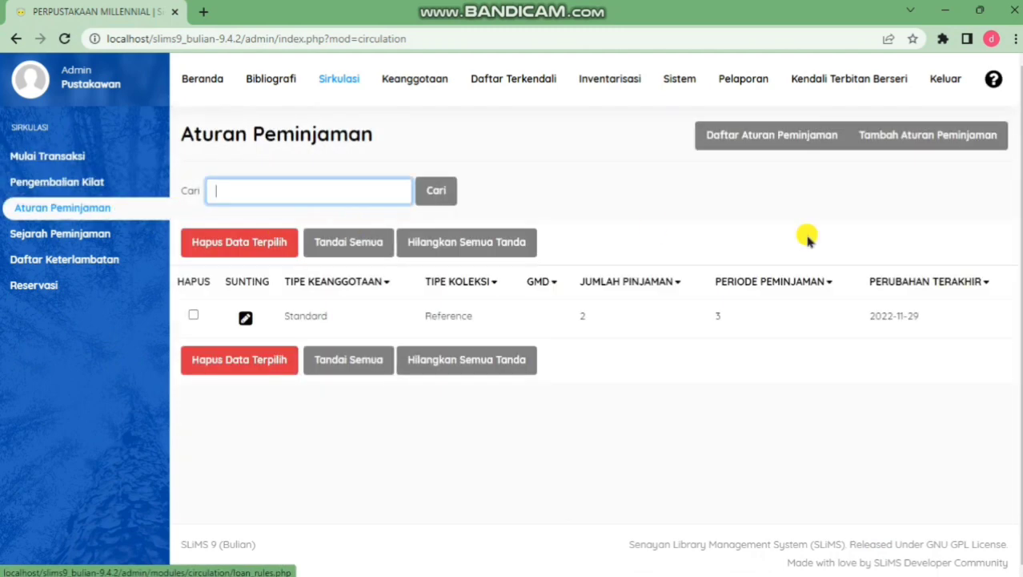
{"action": "left_click", "coordinate": [926, 138]}
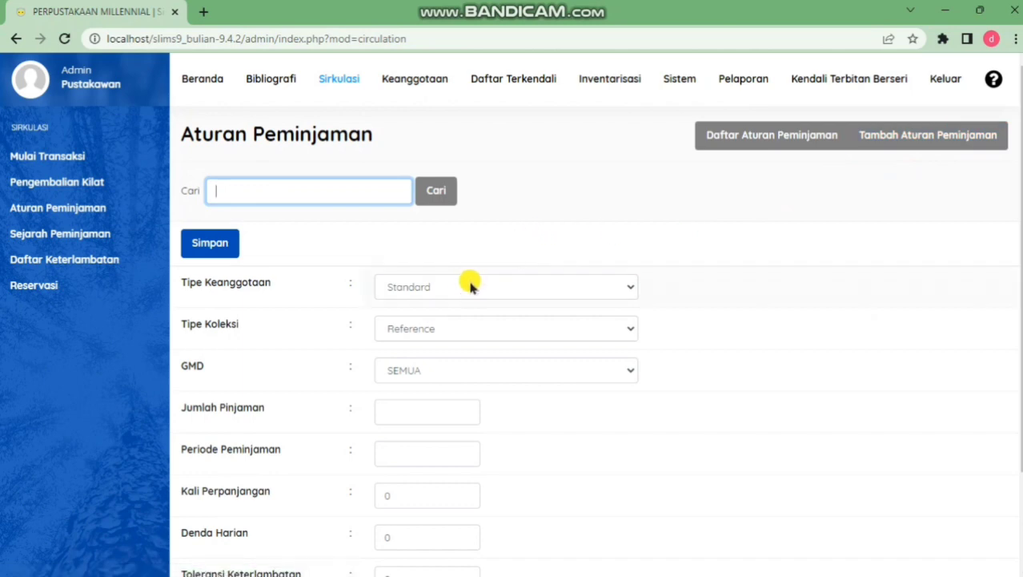
{"action": "left_click", "coordinate": [461, 286]}
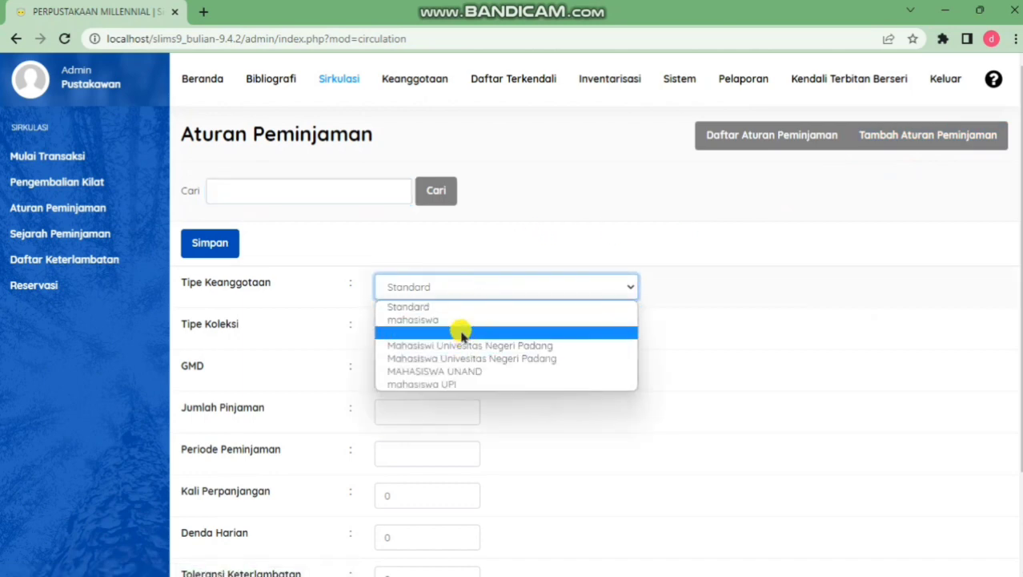
{"action": "left_click", "coordinate": [455, 385]}
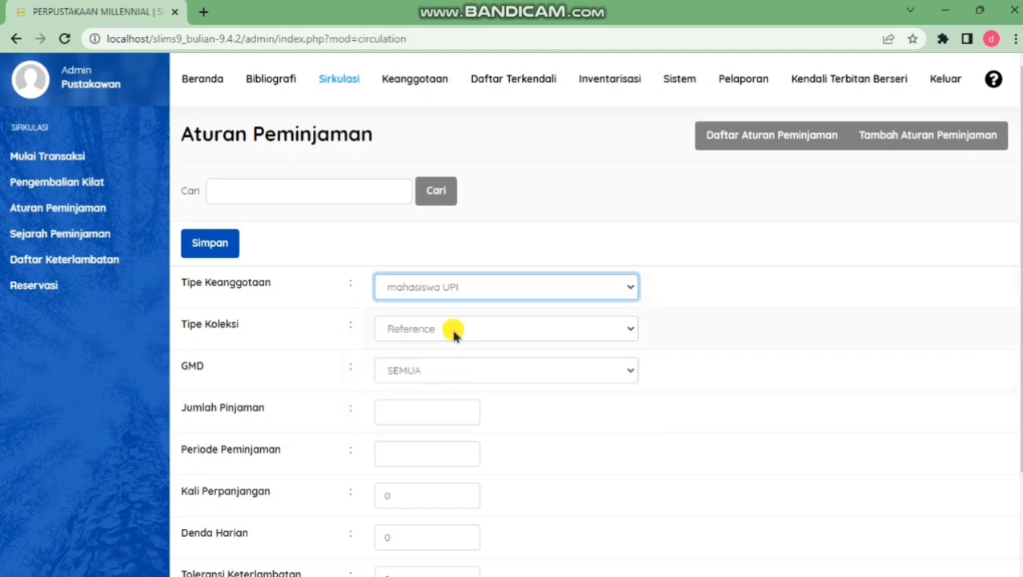
{"action": "left_click", "coordinate": [454, 331]}
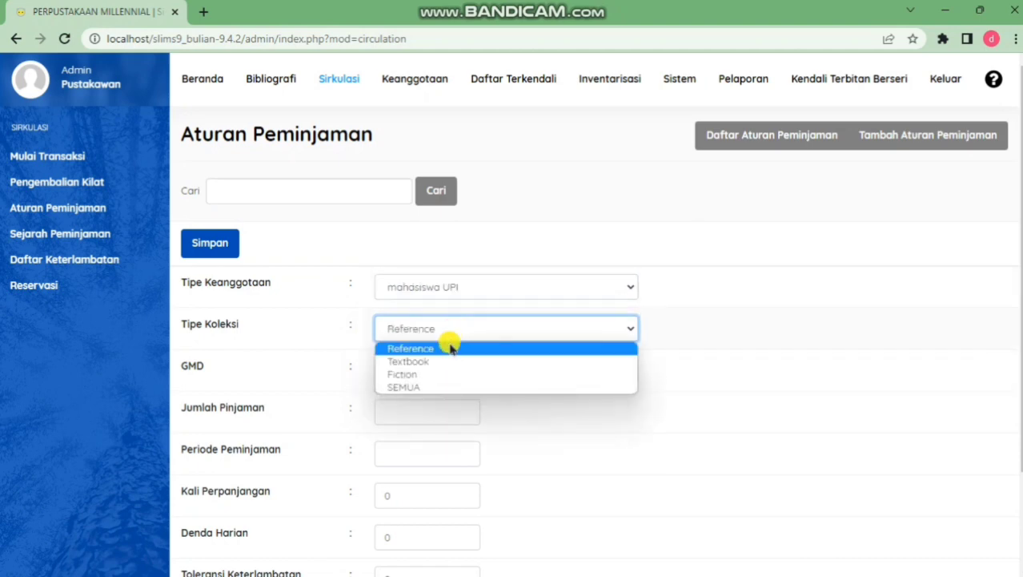
{"action": "left_click", "coordinate": [425, 386]}
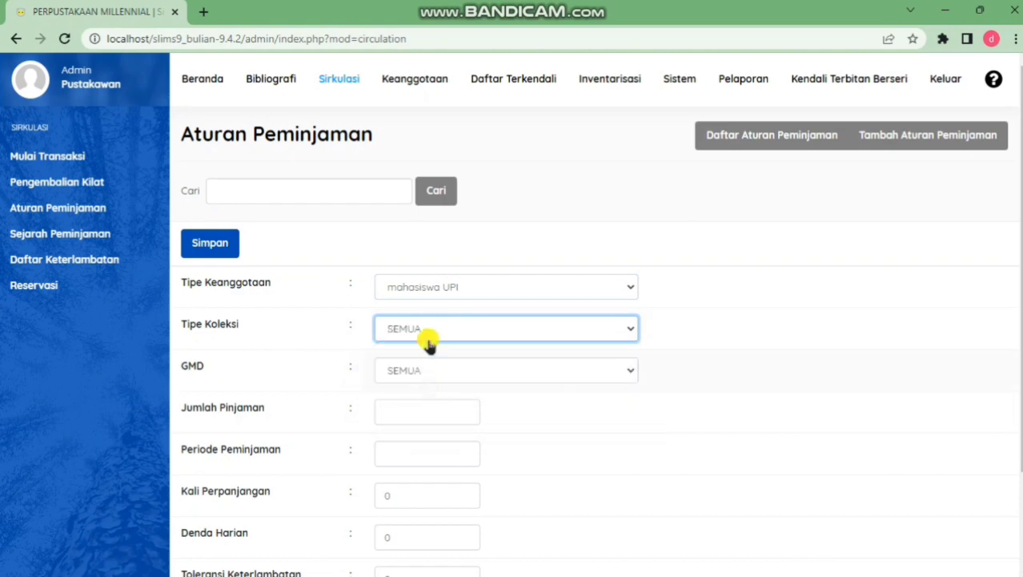
{"action": "scroll", "coordinate": [589, 318], "scroll_direction": "down", "scroll_amount": 3}
{"action": "left_click", "coordinate": [512, 250]}
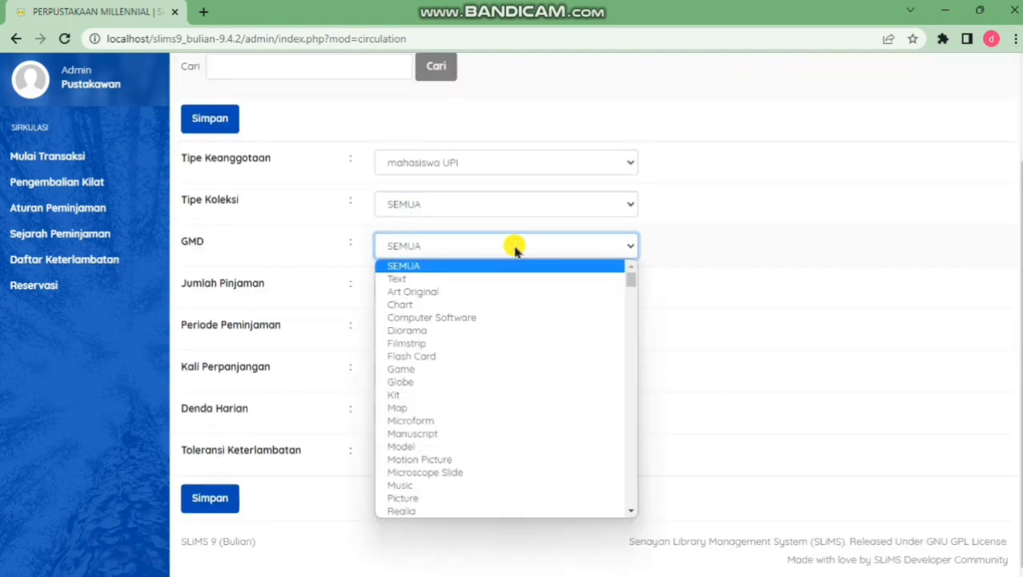
{"action": "left_click", "coordinate": [482, 278]}
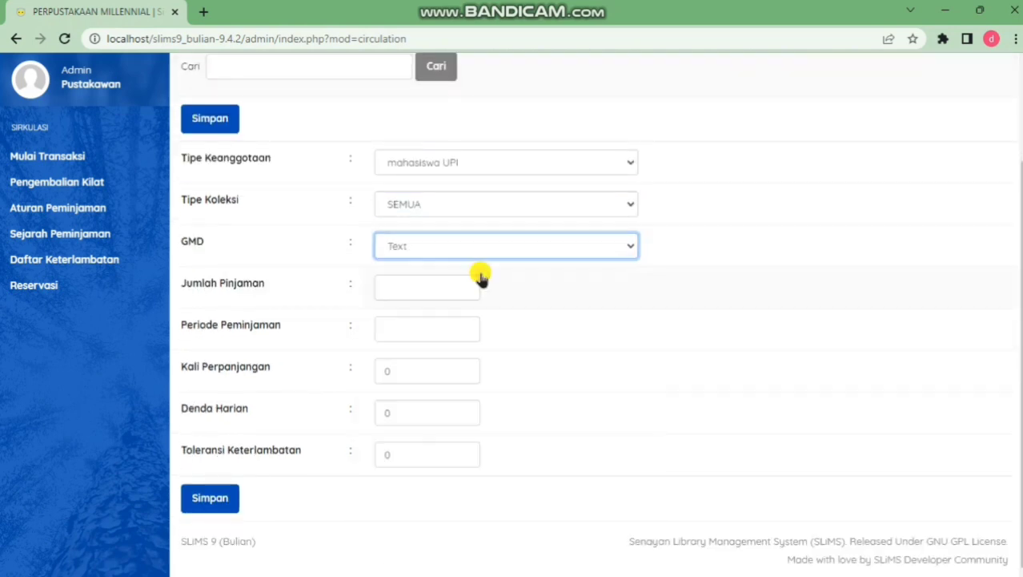
Set loan limit 2 and loan period 1 day, no renewals or fines, and save the rule
{"action": "left_click", "coordinate": [424, 293]}
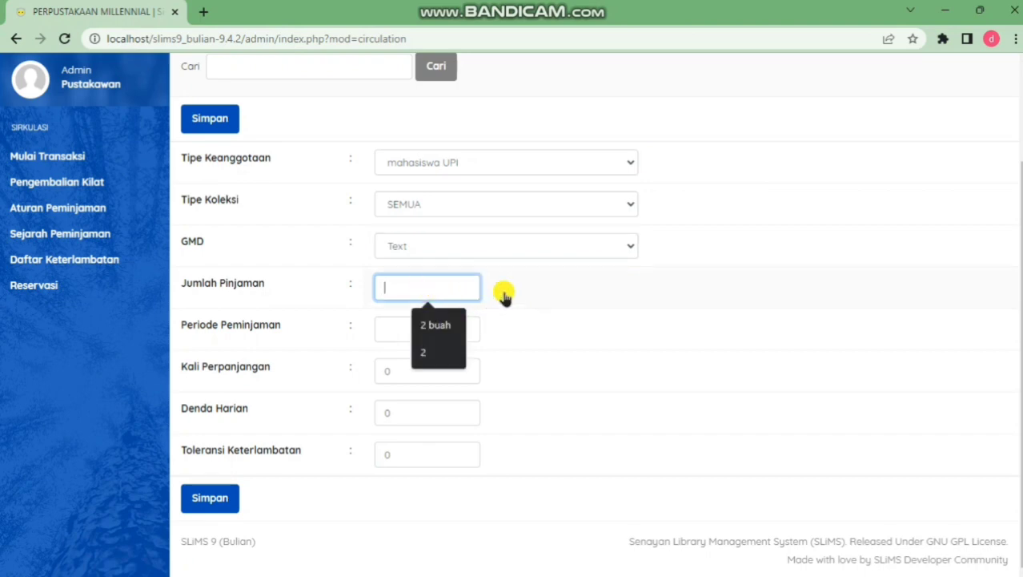
{"action": "type", "text": "2"}
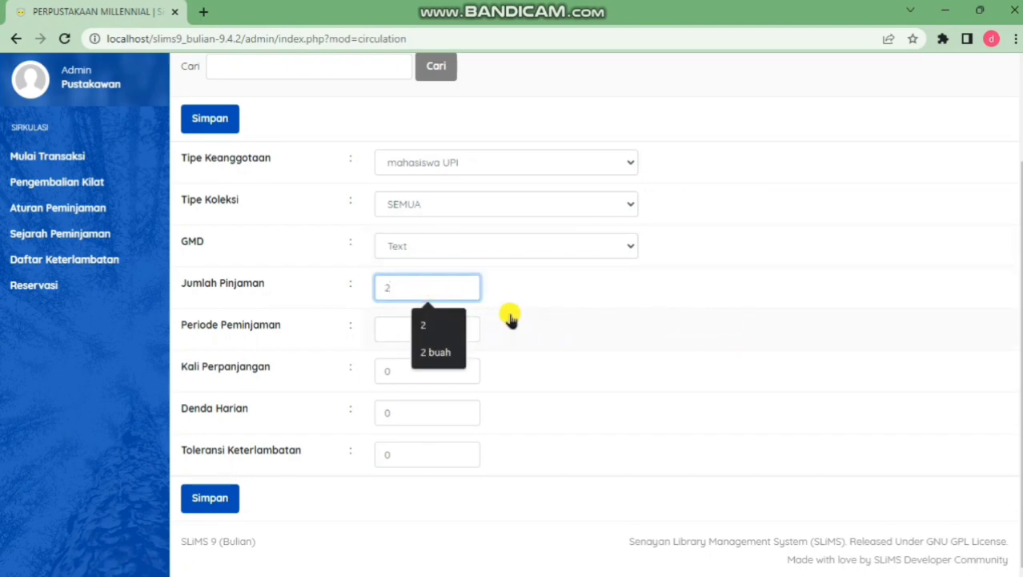
{"action": "left_click", "coordinate": [388, 326]}
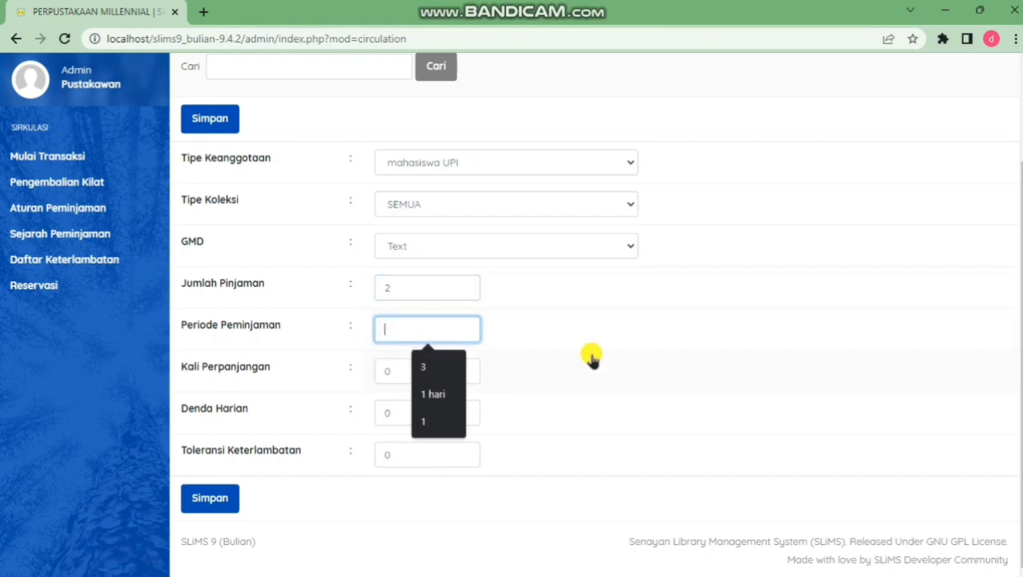
{"action": "type", "text": "1"}
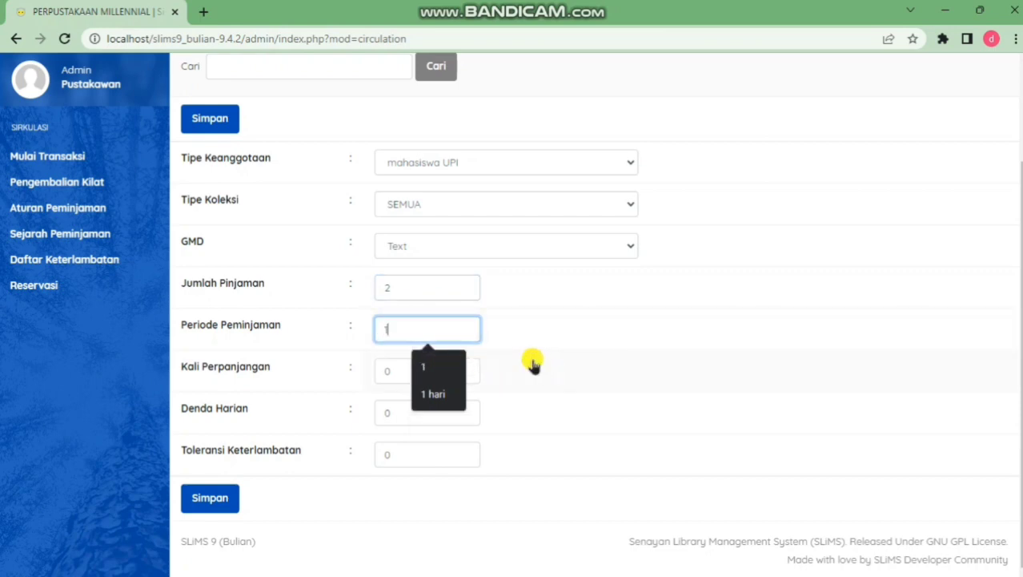
{"action": "left_click", "coordinate": [390, 369]}
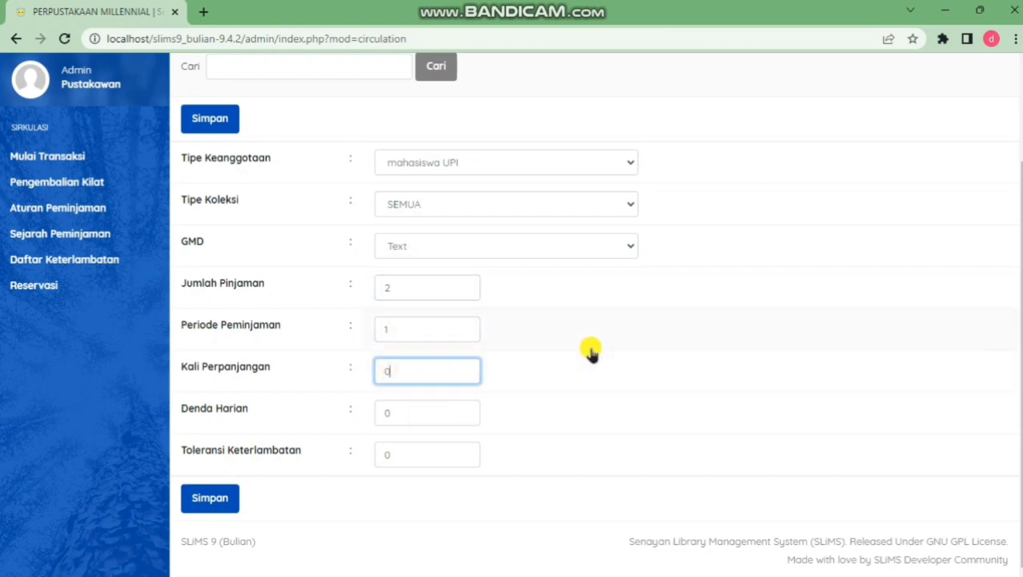
{"action": "left_click", "coordinate": [407, 413]}
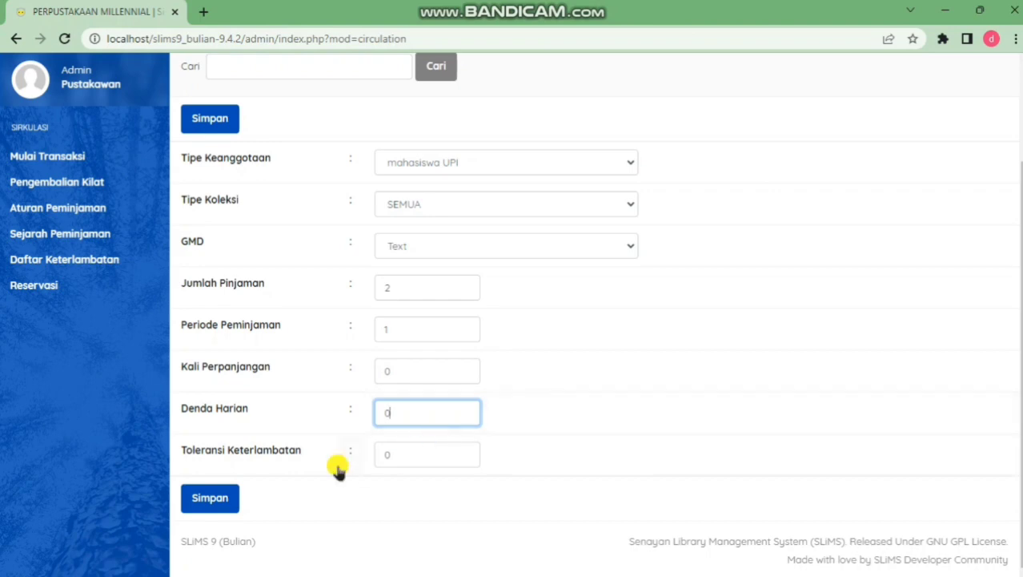
{"action": "left_click", "coordinate": [227, 499]}
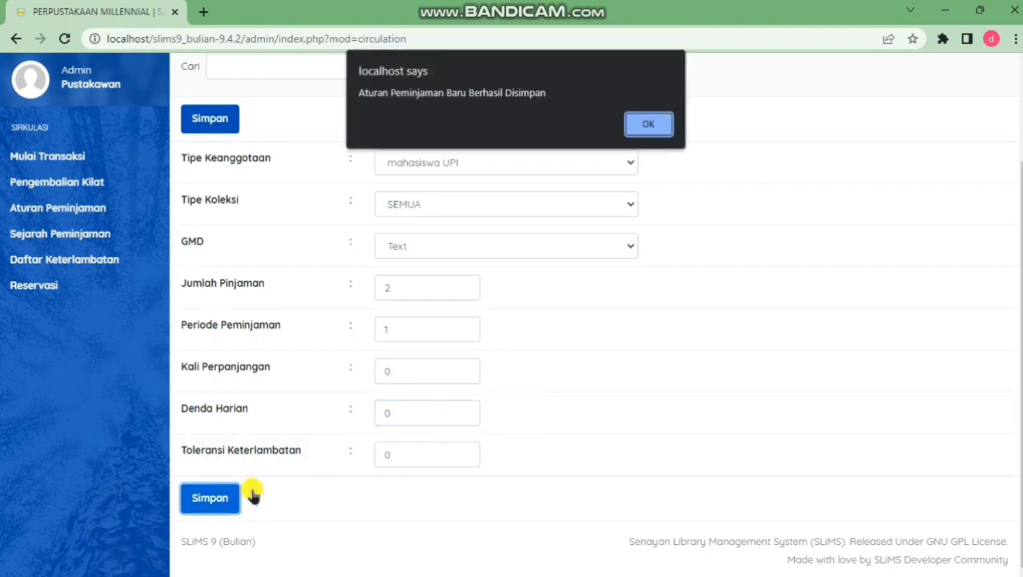
{"action": "left_click", "coordinate": [652, 126]}
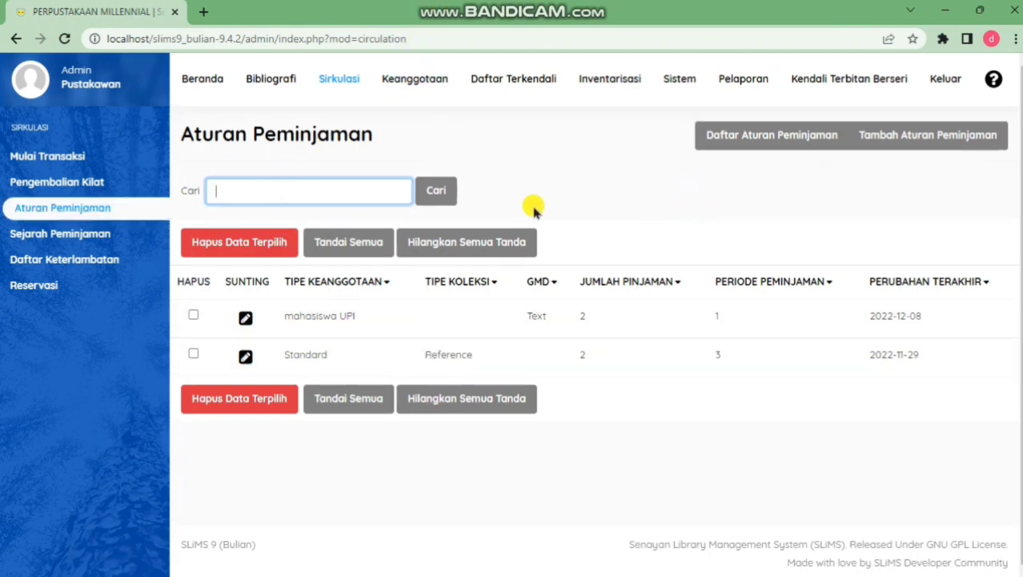
Start a circulation transaction for the member by ID and lend copy B0740
{"action": "left_click", "coordinate": [118, 164]}
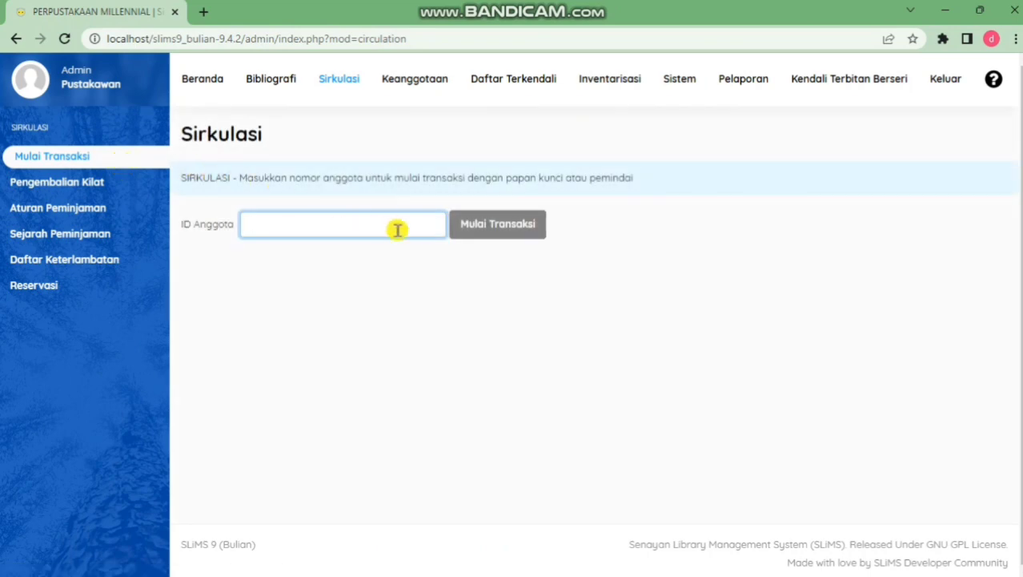
{"action": "type", "text": "0001"}
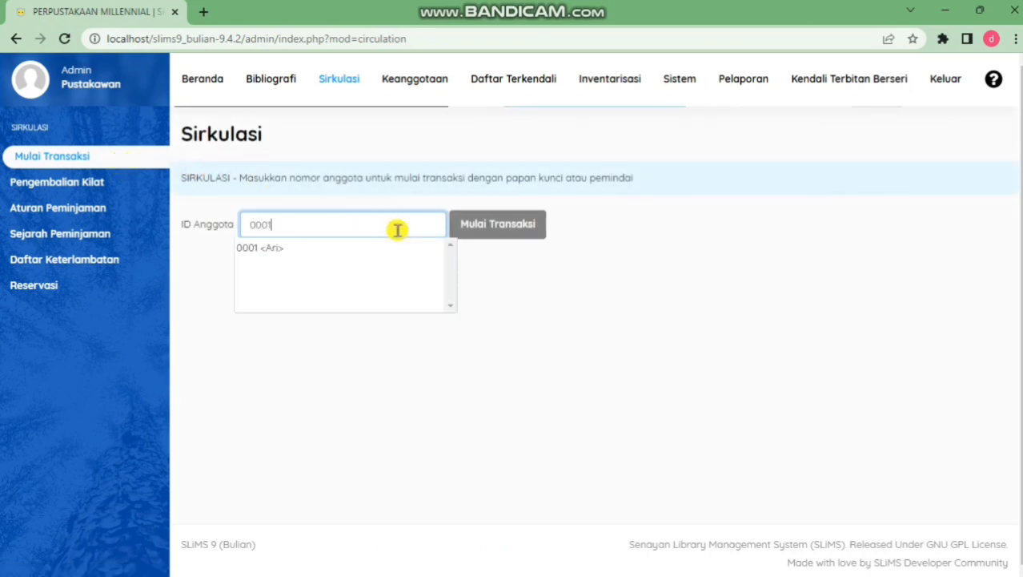
{"action": "left_click", "coordinate": [350, 253]}
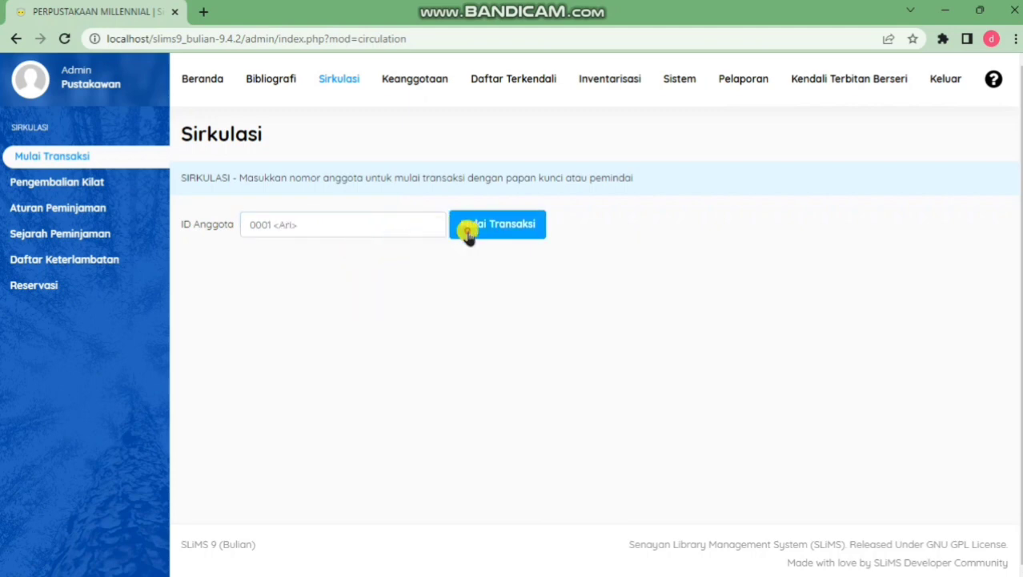
{"action": "left_click", "coordinate": [469, 230]}
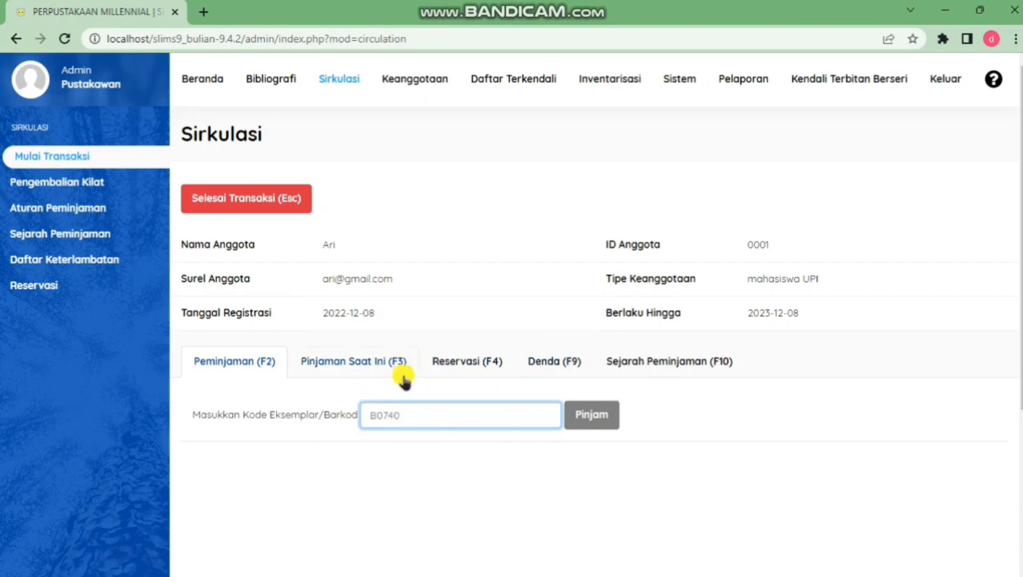
{"action": "left_click", "coordinate": [583, 414]}
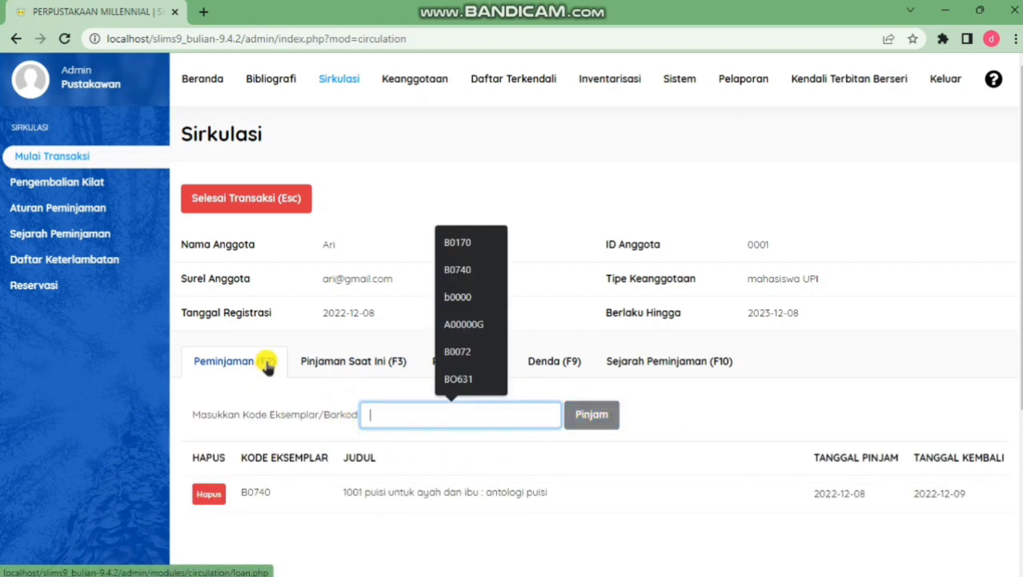
Finish the transaction and review the loan receipt for B0740, due 2022-12-09
{"action": "left_click", "coordinate": [290, 210]}
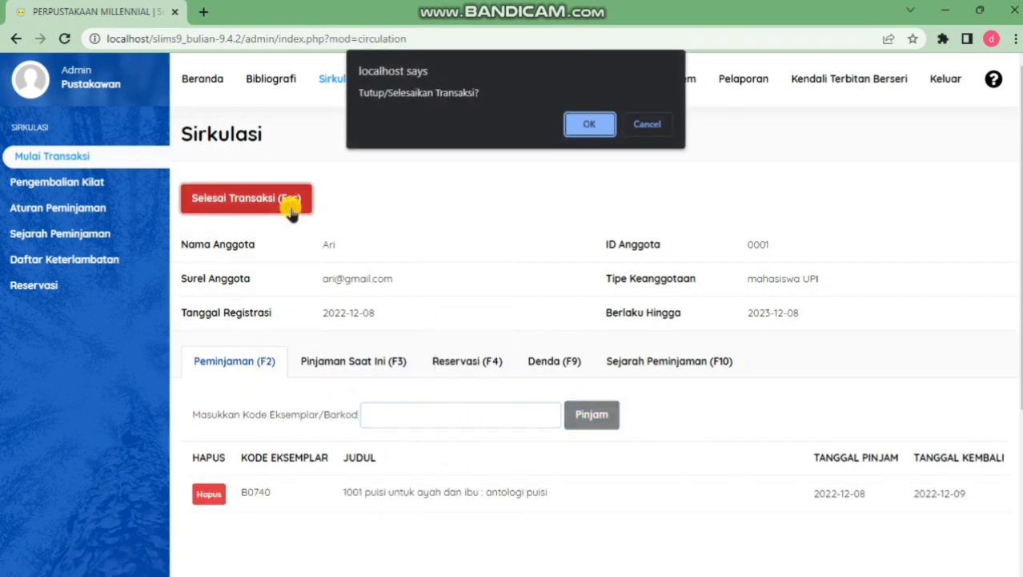
{"action": "left_click", "coordinate": [579, 120]}
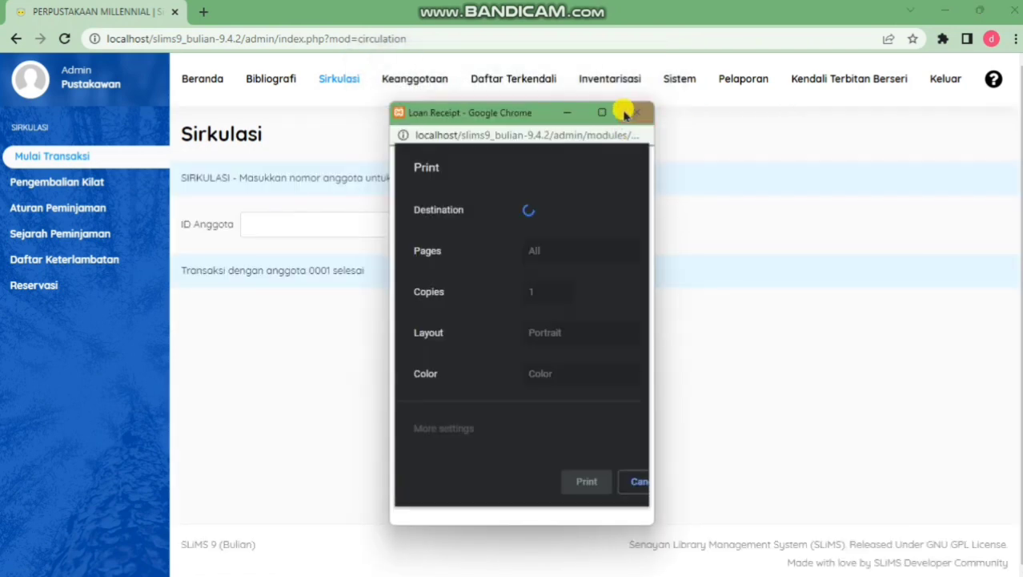
{"action": "left_click", "coordinate": [641, 479]}
{"action": "left_click", "coordinate": [604, 112]}
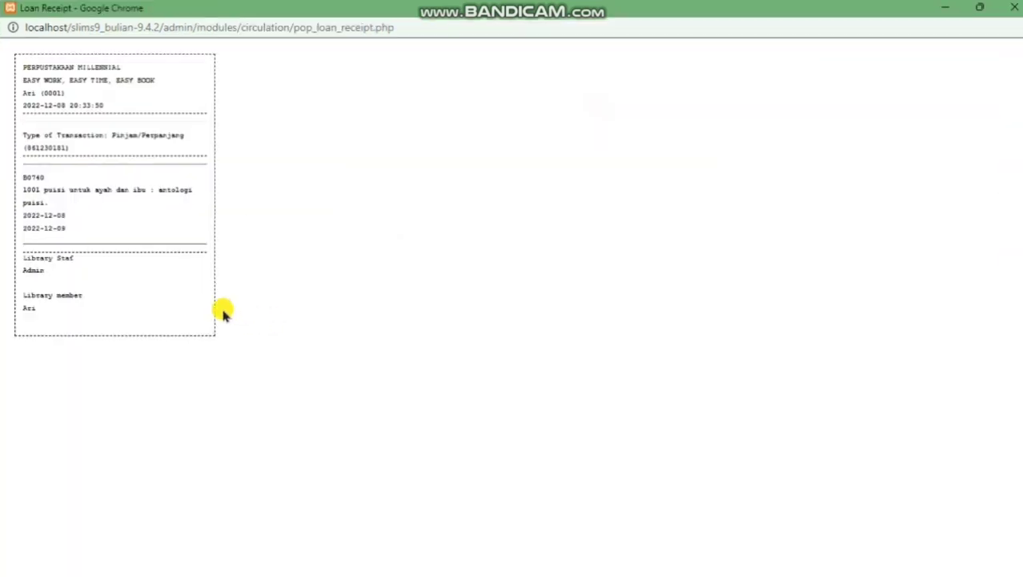
{"action": "scroll", "coordinate": [160, 279], "scroll_direction": "up", "scroll_amount": 4}
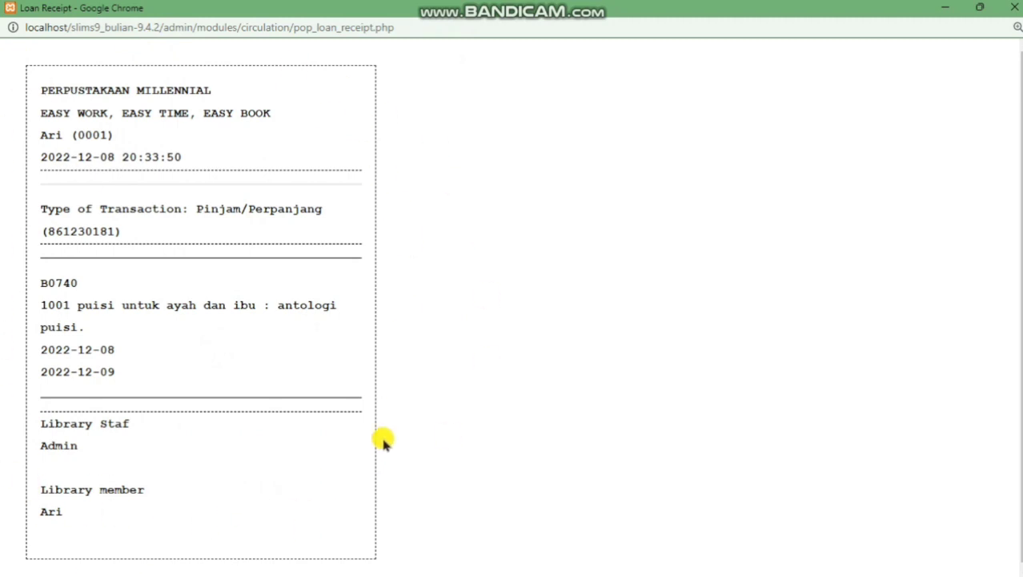
{"action": "left_click", "coordinate": [1015, 7]}
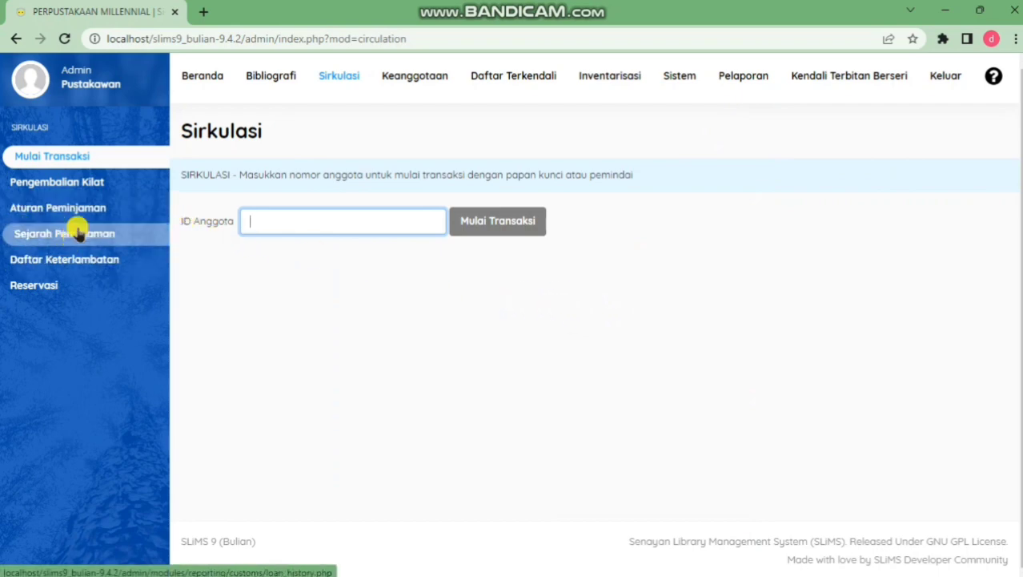
Filter the Sejarah Peminjaman loan history by the member's ID to see the B0740 loans
{"action": "left_click", "coordinate": [40, 232]}
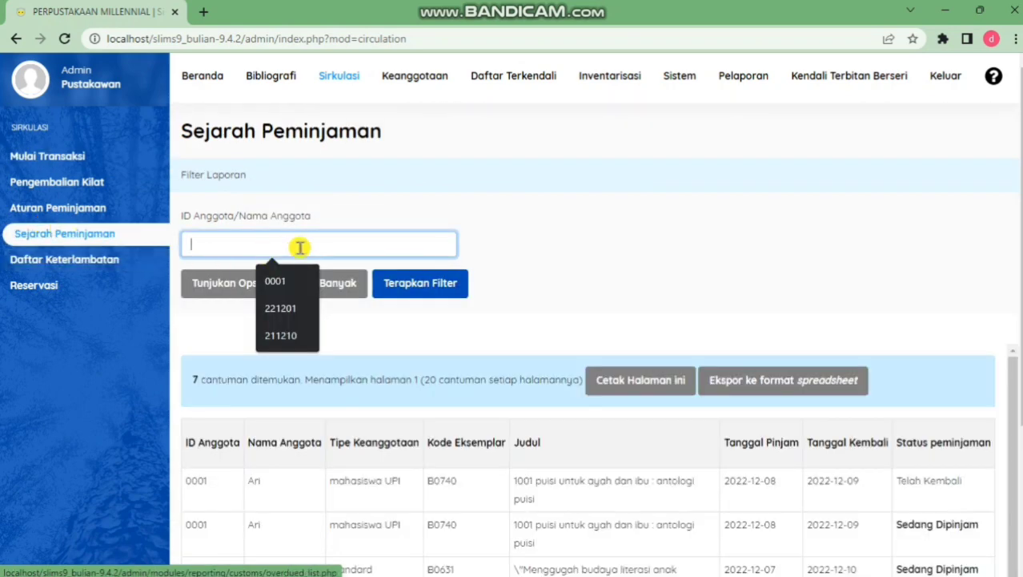
{"action": "type", "text": "0"}
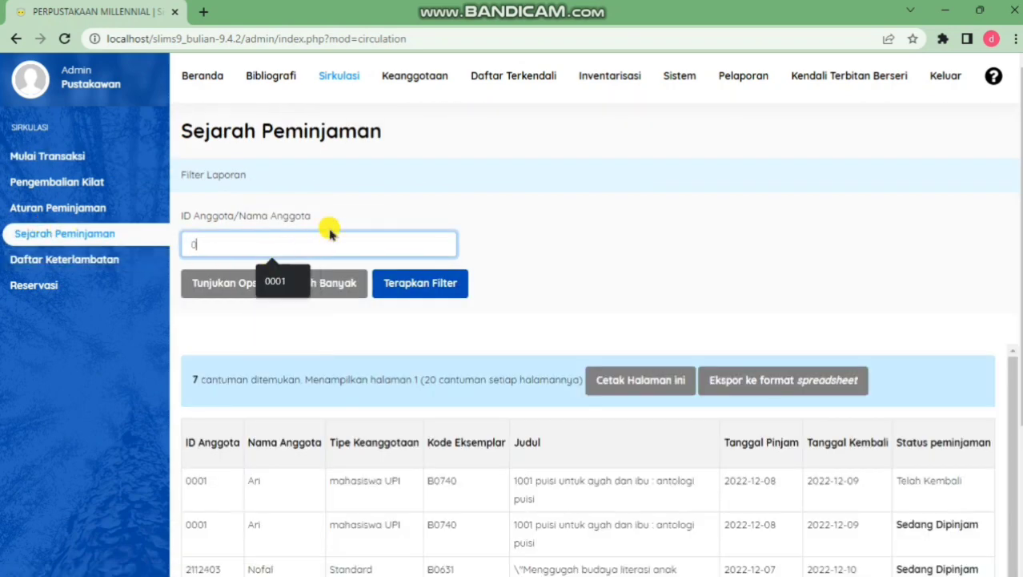
{"action": "type", "text": "001"}
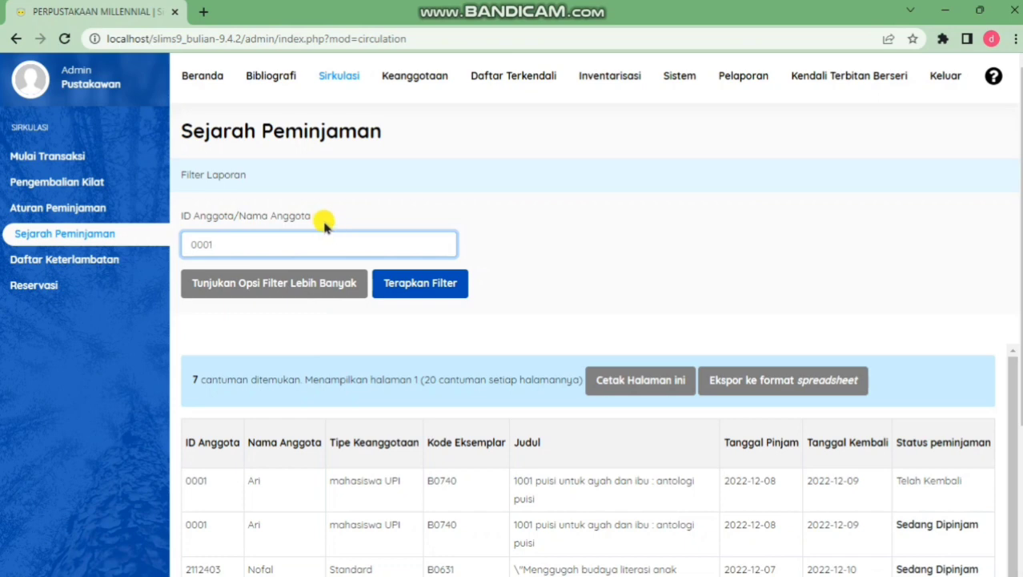
{"action": "left_click", "coordinate": [421, 287]}
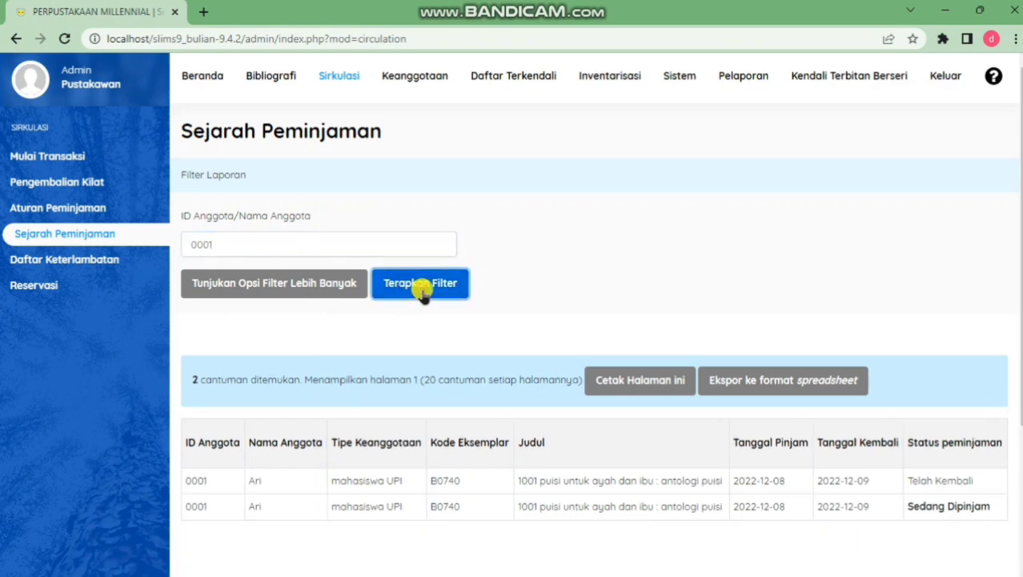
{"action": "scroll", "coordinate": [433, 320], "scroll_direction": "down", "scroll_amount": 2}
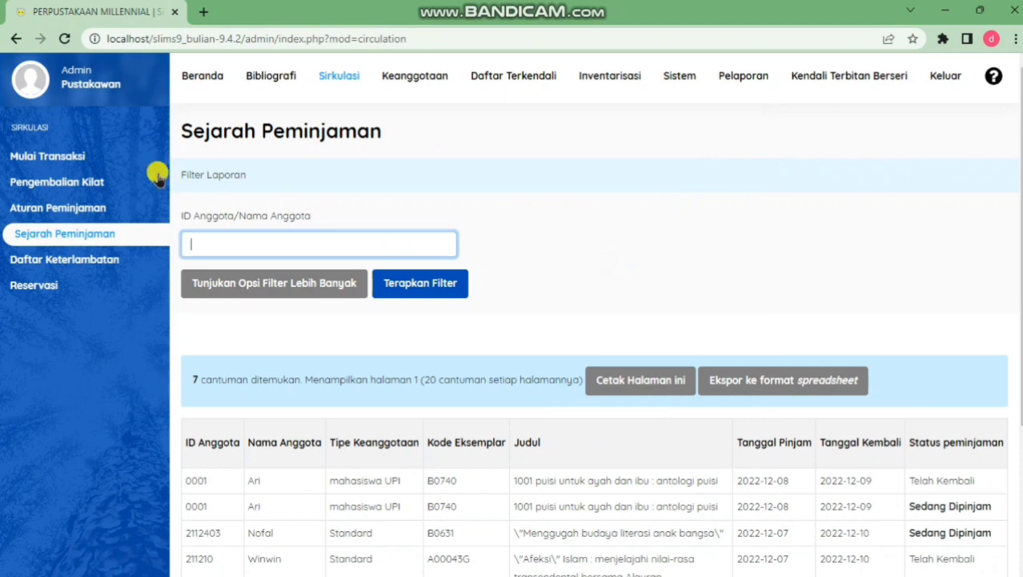
Return copy B0740 through Pengembalian Kilat
{"action": "left_click", "coordinate": [74, 179]}
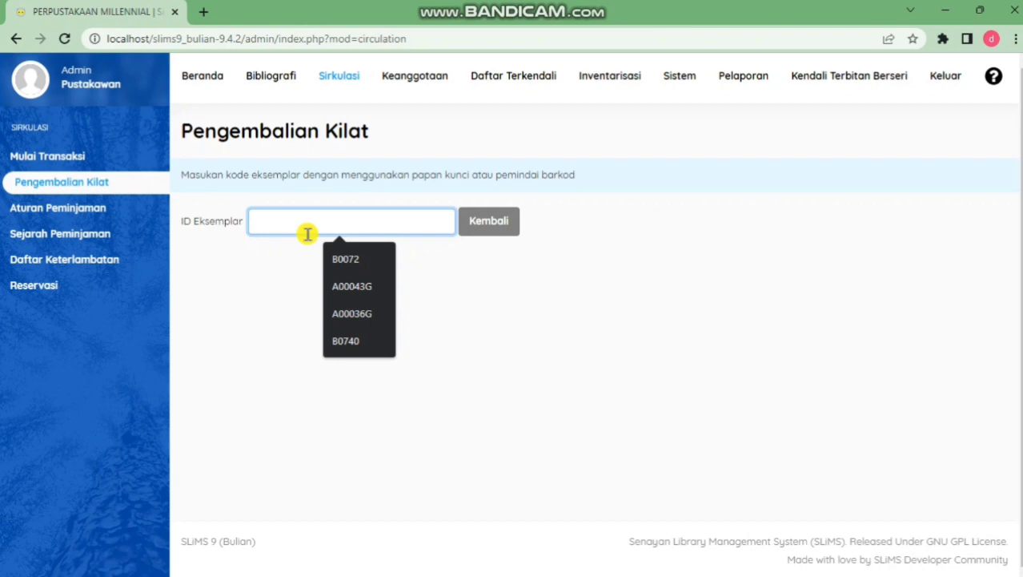
{"action": "type", "text": "B0740"}
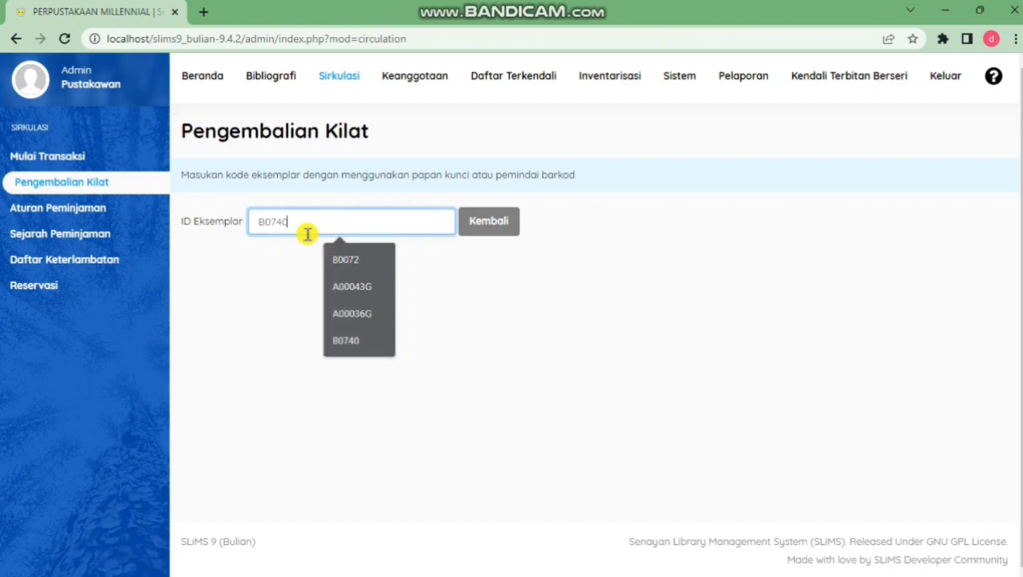
{"action": "left_click", "coordinate": [487, 224]}
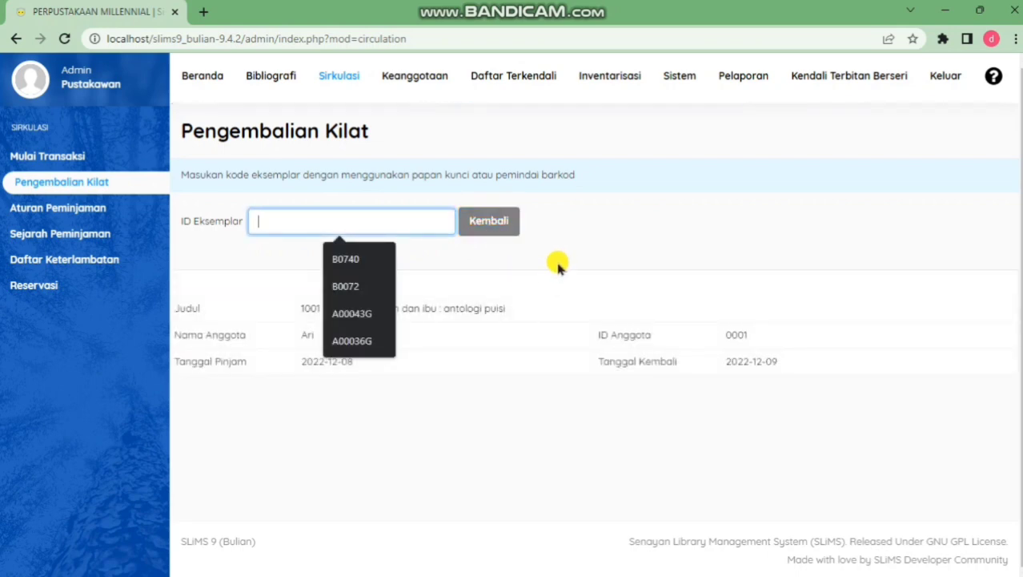
{"action": "left_click", "coordinate": [262, 272]}
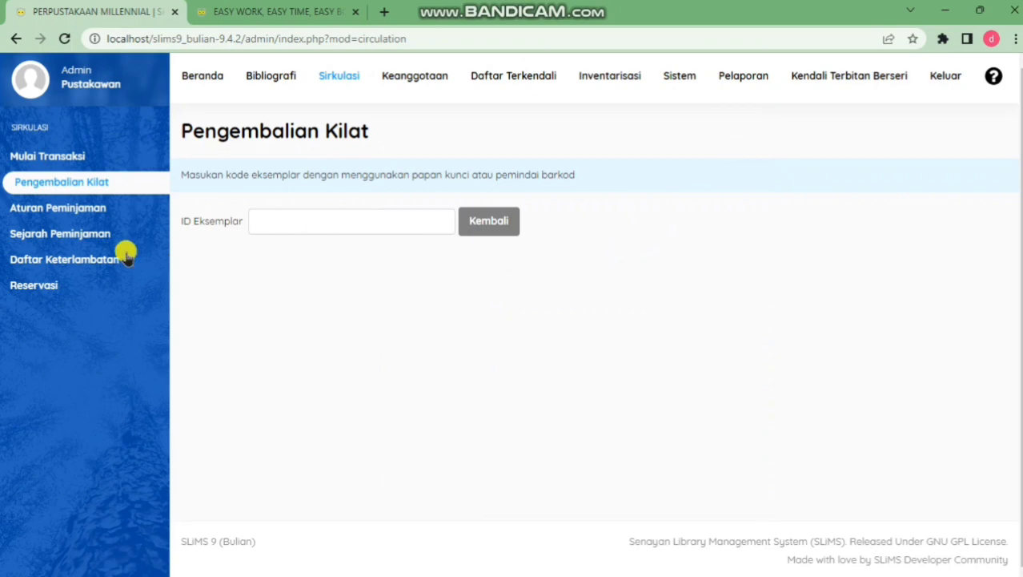
Check the Reservasi list, then the loan history showing both B0740 loans as Telah Kembali
{"action": "left_click", "coordinate": [70, 285]}
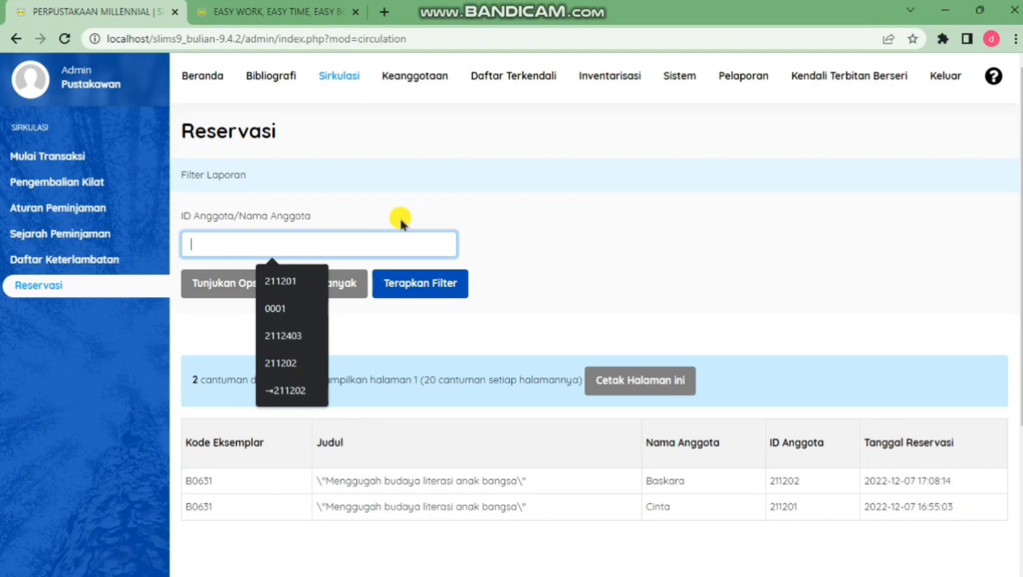
{"action": "left_click", "coordinate": [60, 237]}
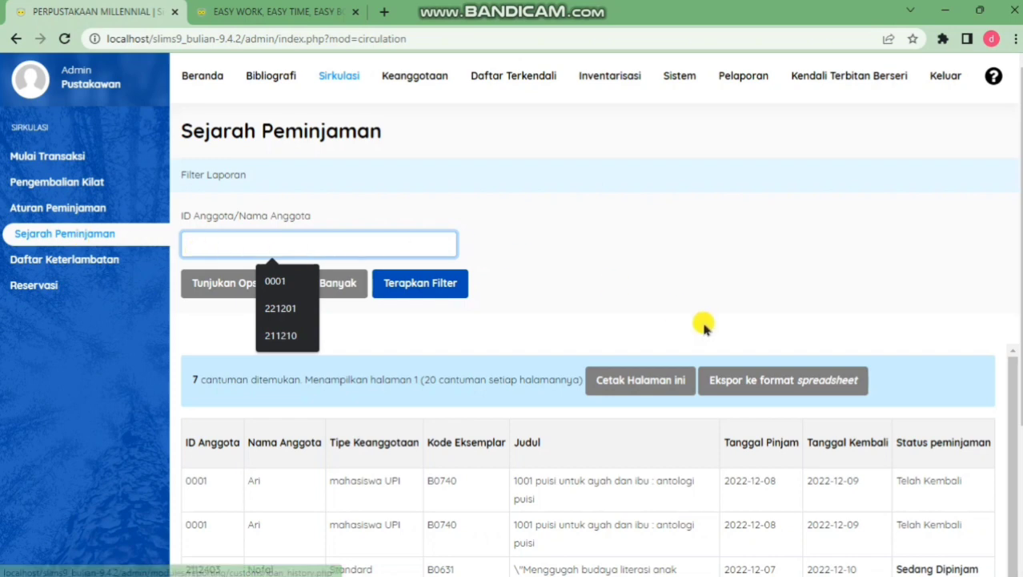
{"action": "scroll", "coordinate": [703, 327], "scroll_direction": "down", "scroll_amount": 3}
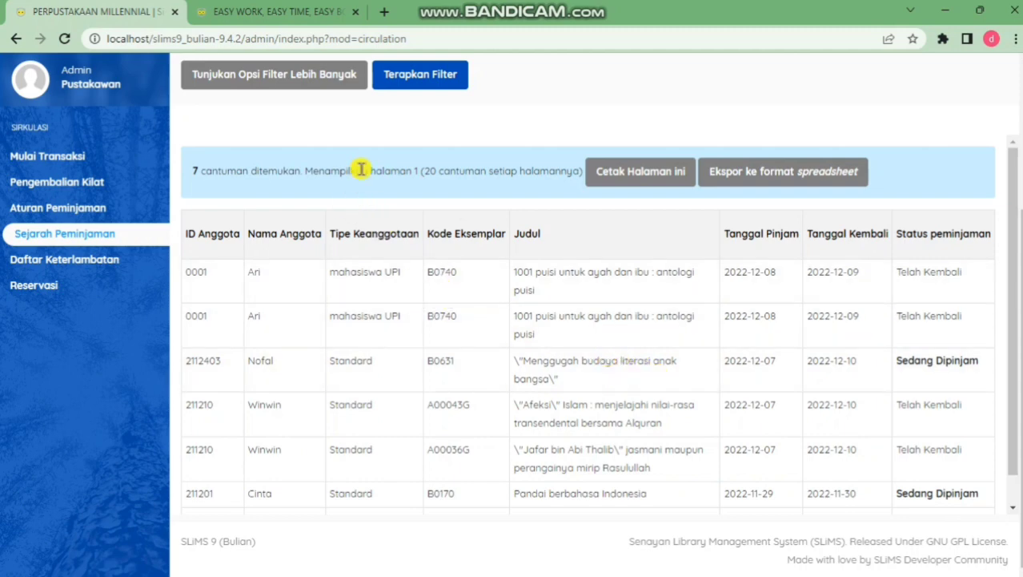
{"action": "left_click", "coordinate": [365, 19]}
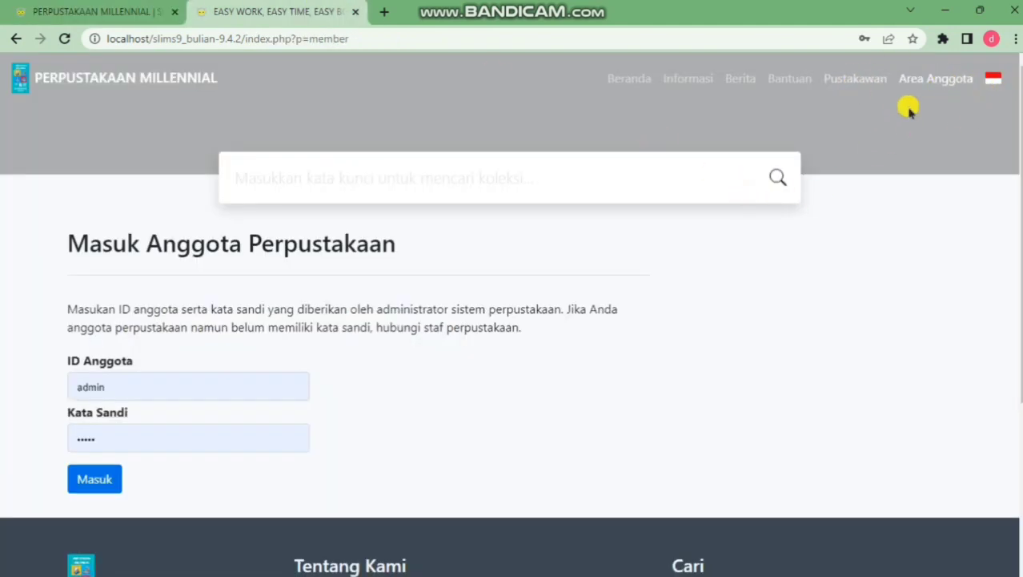
Log in to the member area with the member's ID and password
{"action": "double_click", "coordinate": [120, 388]}
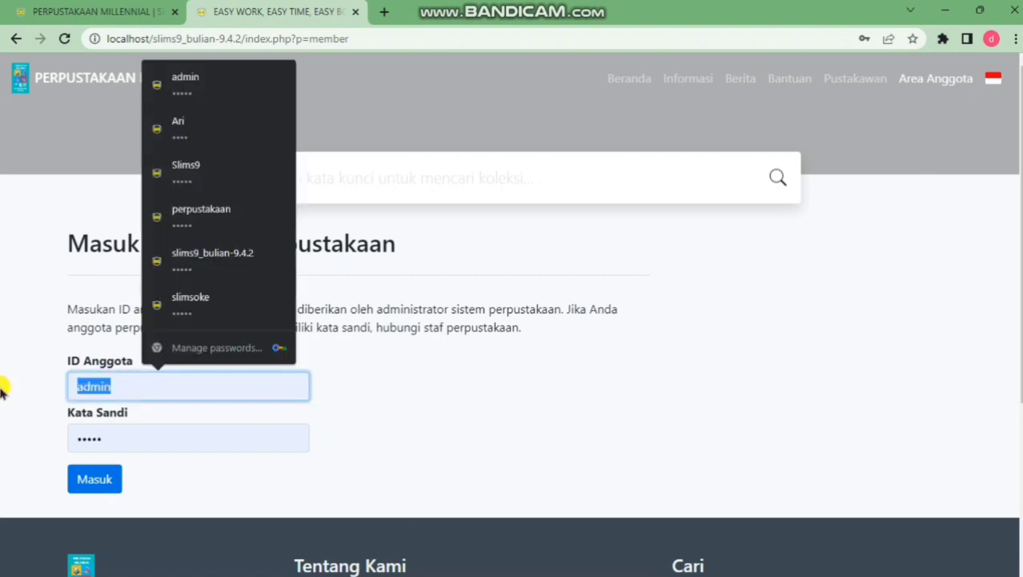
{"action": "key", "text": "BackSpace"}
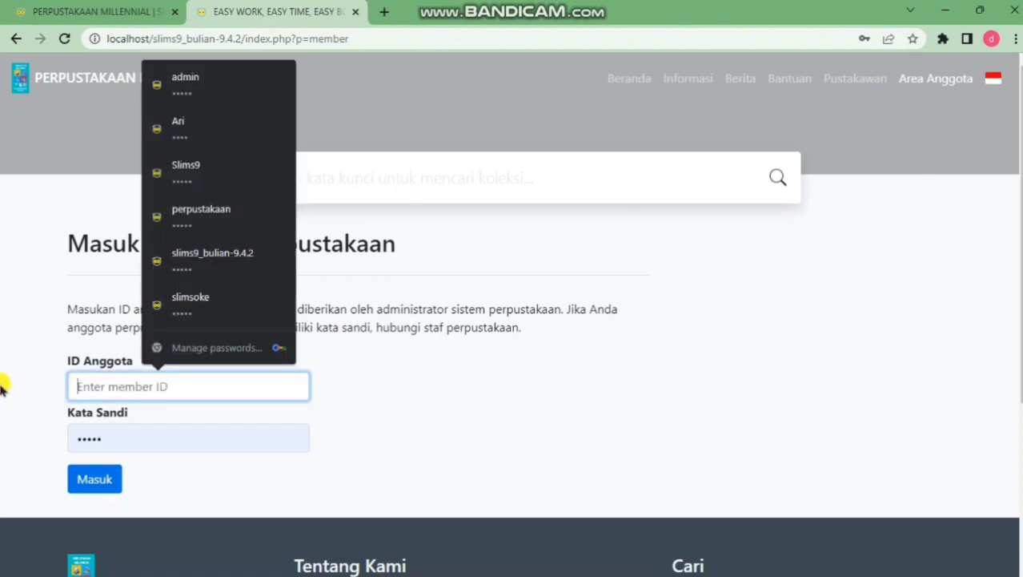
{"action": "type", "text": "0001"}
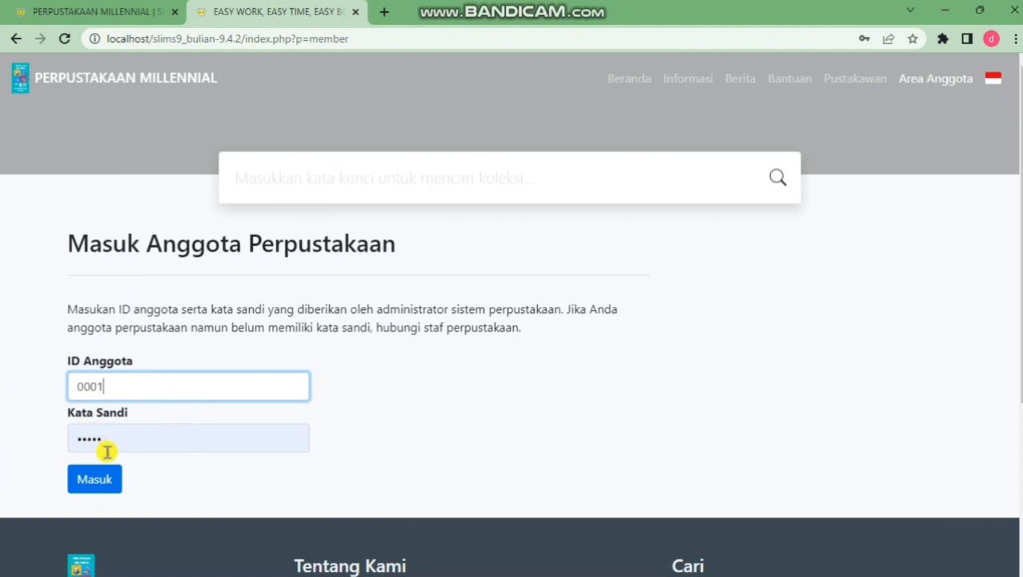
{"action": "double_click", "coordinate": [106, 448]}
{"action": "type", "text": "•••"}
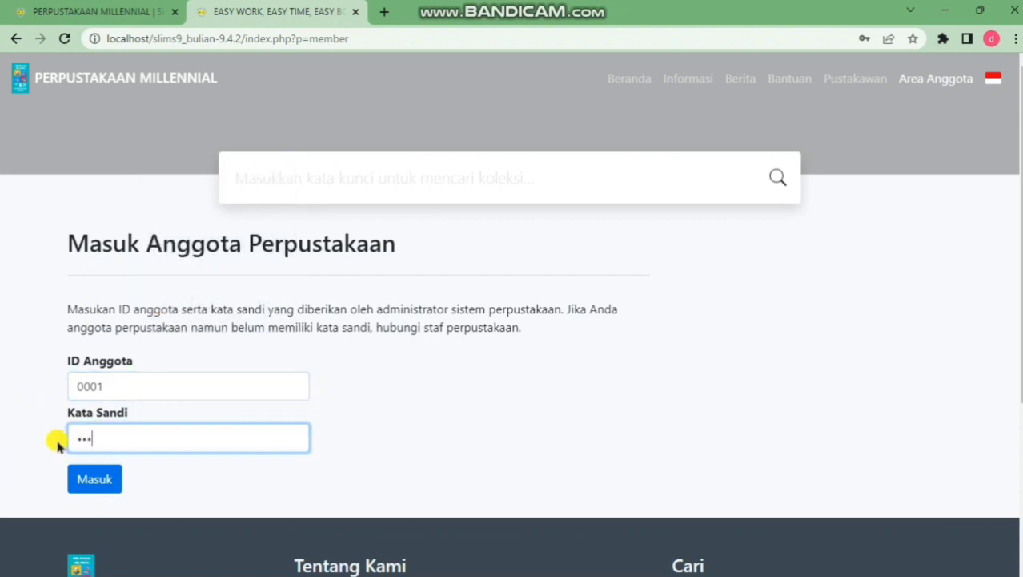
{"action": "left_click", "coordinate": [88, 476]}
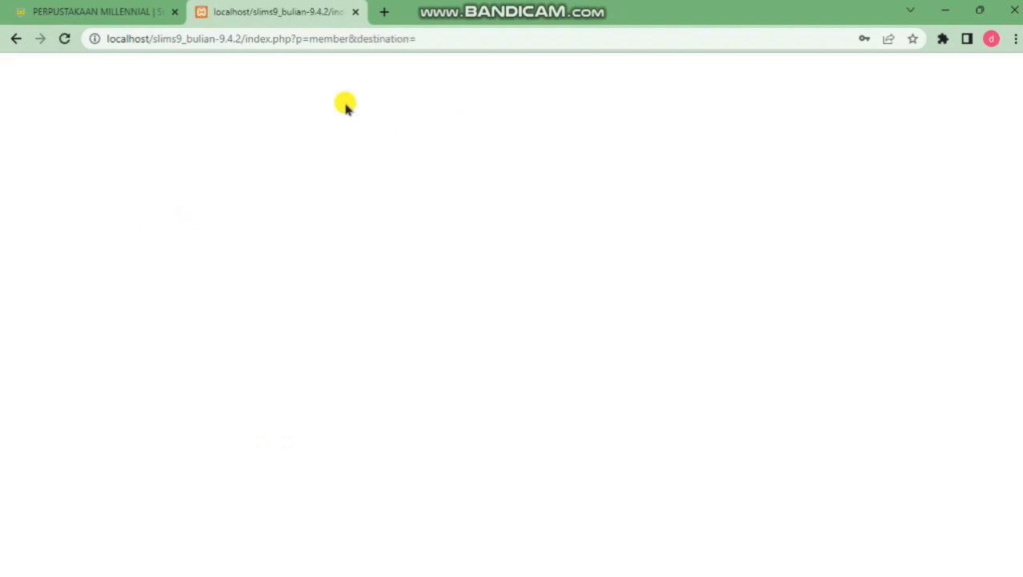
Confirm the login resubmission and dismiss Chrome's password warning and save prompt
{"action": "left_click", "coordinate": [64, 38]}
{"action": "left_click", "coordinate": [582, 157]}
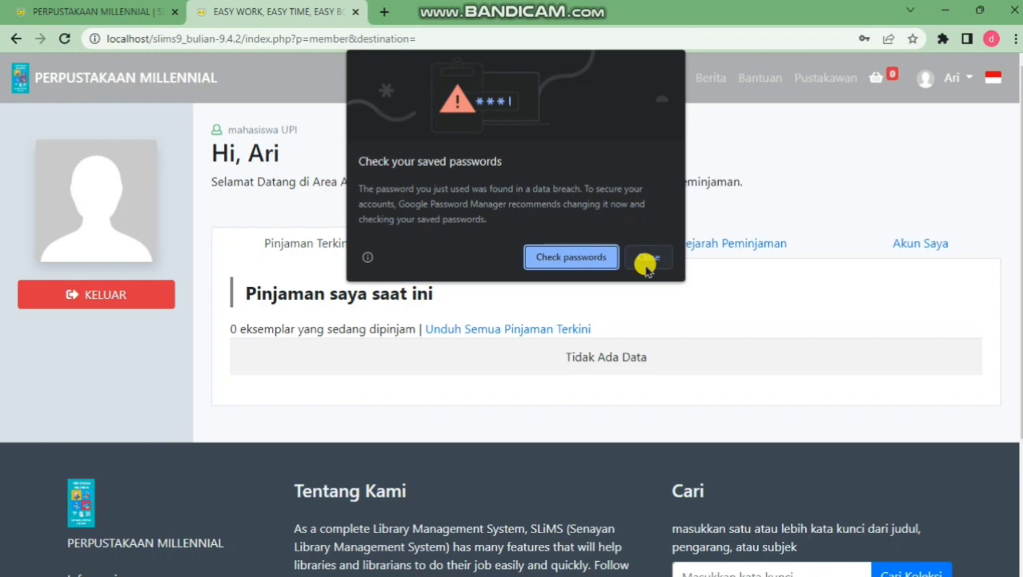
{"action": "left_click", "coordinate": [651, 259]}
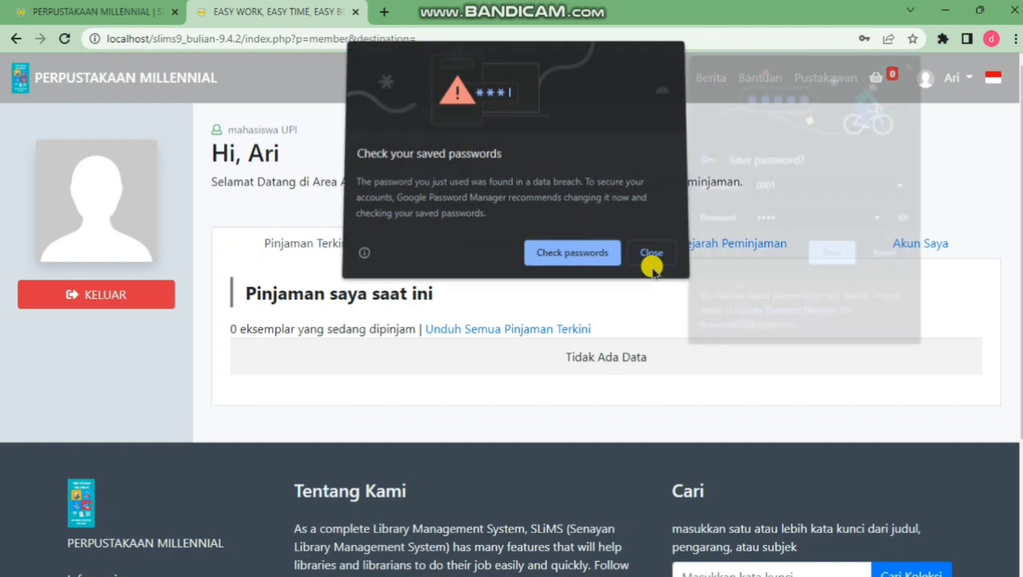
{"action": "left_click", "coordinate": [888, 256]}
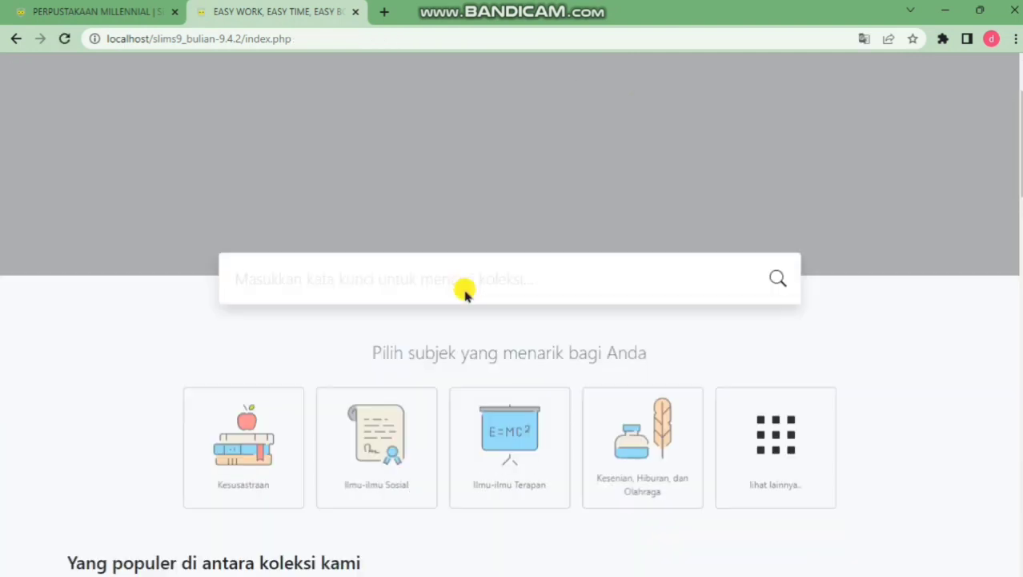
Search the OPAC catalogue for 'Menggugah budaya literasi anak bangsa'
{"action": "left_click", "coordinate": [466, 290]}
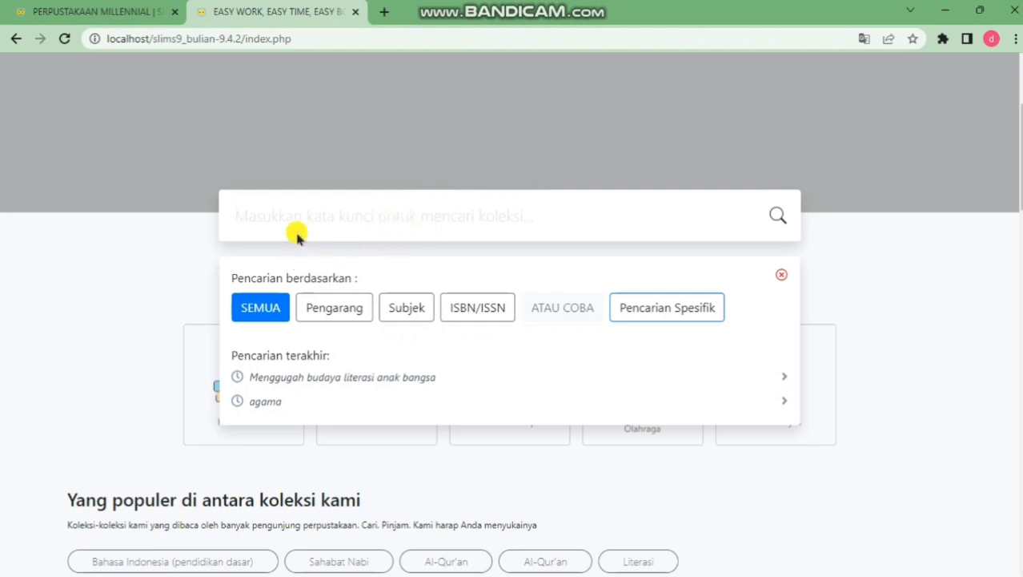
{"action": "type", "text": "Menggugah budaya literasi anak bangsa"}
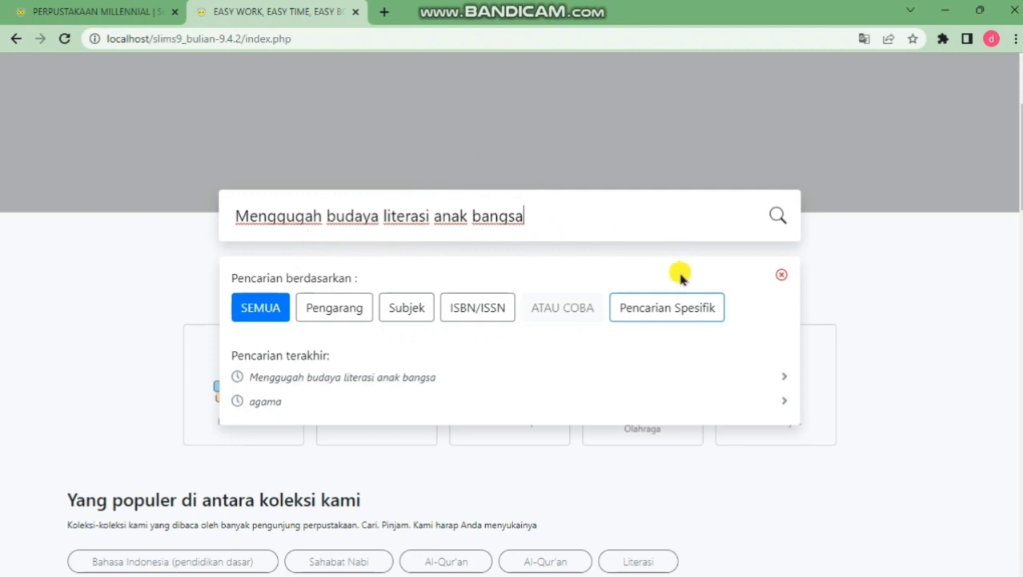
{"action": "key", "text": "Return"}
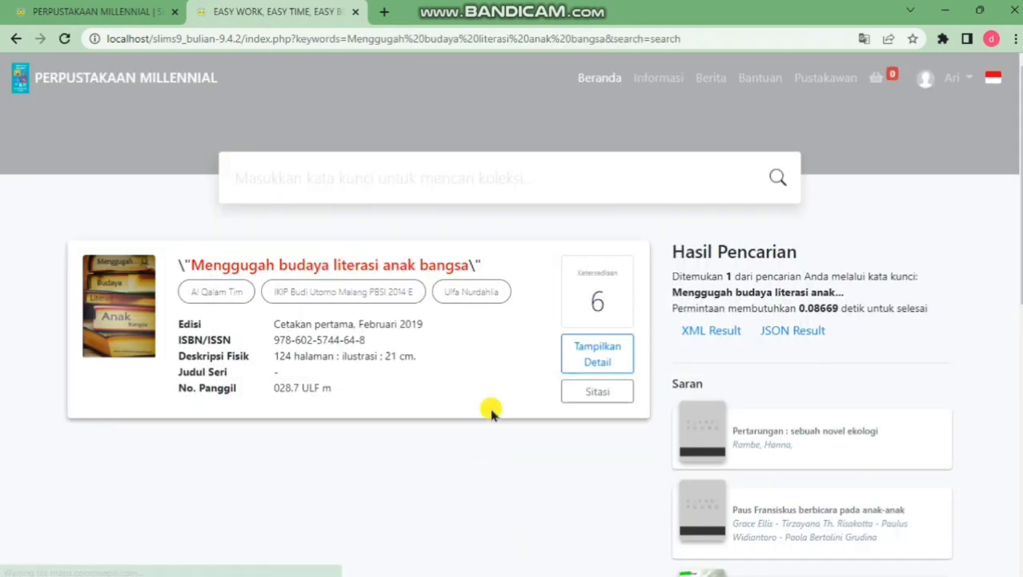
View the book's details, then add 'Menggugah budaya literasi anak bangsa' to the basket and view it
{"action": "left_click", "coordinate": [430, 264]}
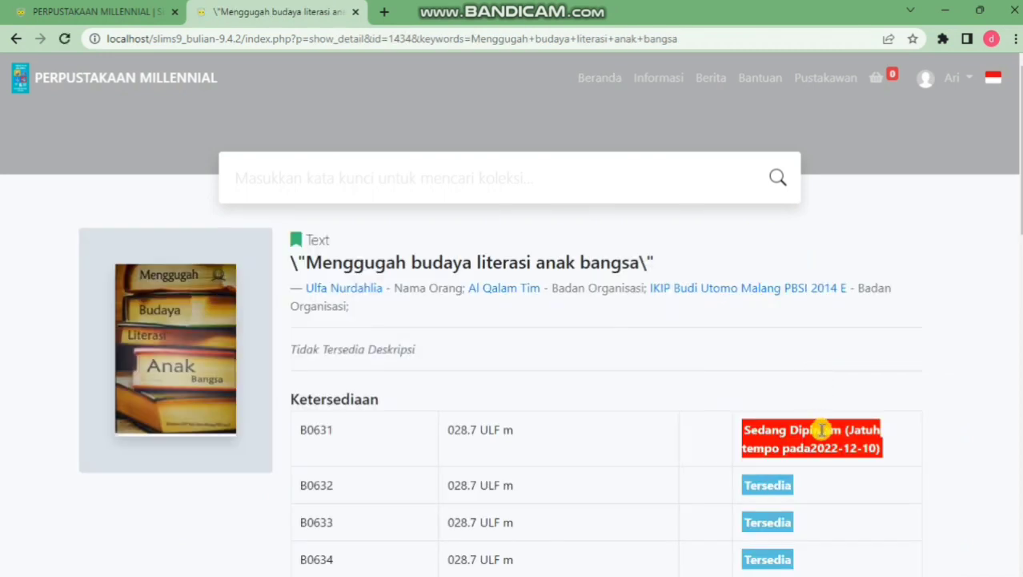
{"action": "scroll", "coordinate": [815, 424], "scroll_direction": "down", "scroll_amount": 2}
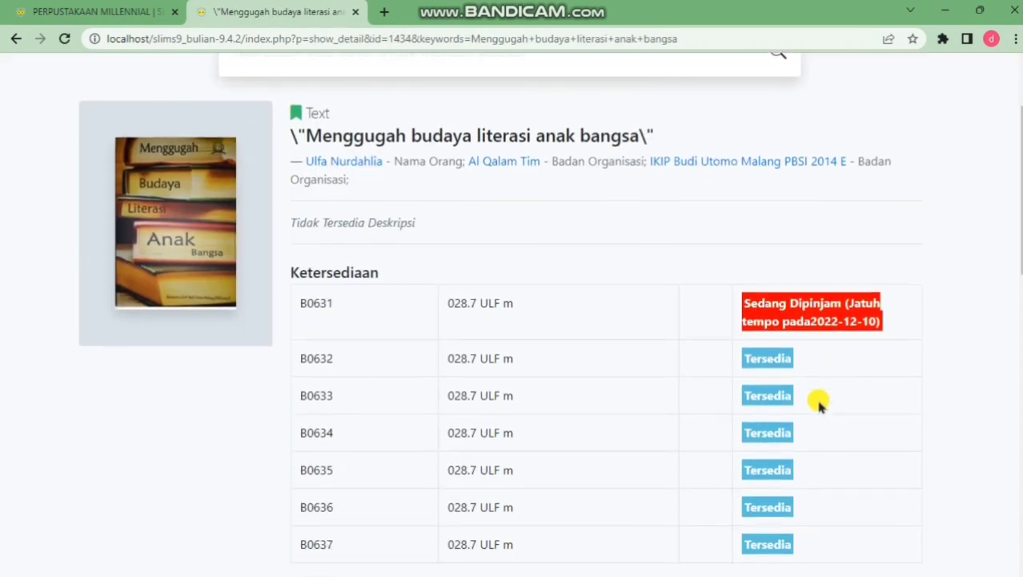
{"action": "left_click", "coordinate": [15, 39]}
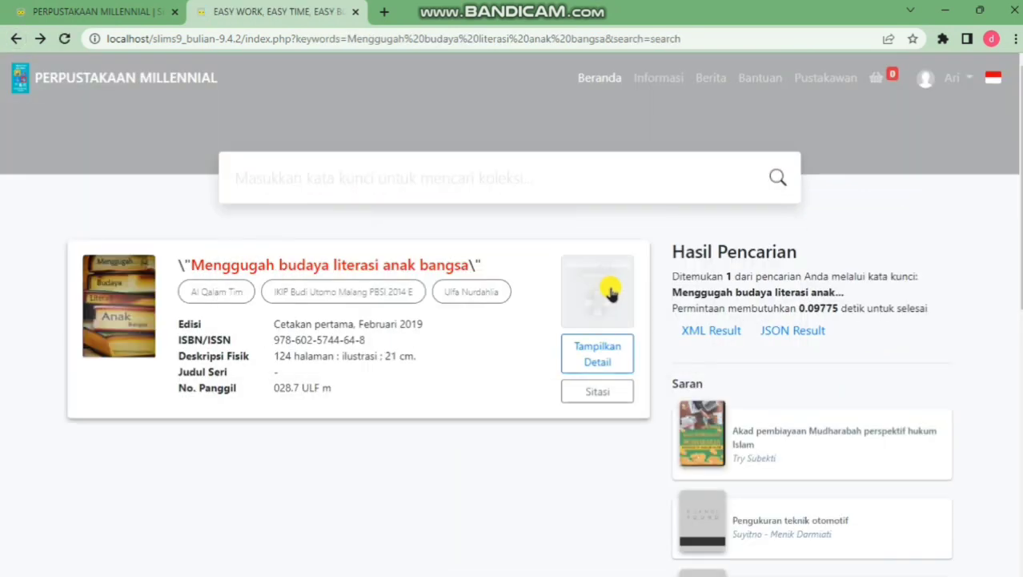
{"action": "mouse_move", "coordinate": [608, 285]}
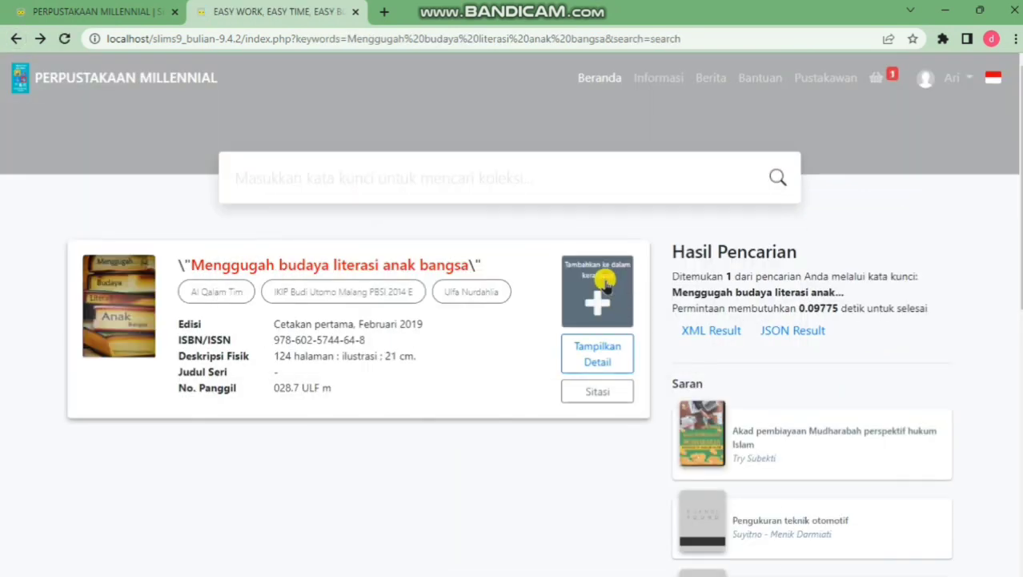
{"action": "left_click", "coordinate": [608, 285]}
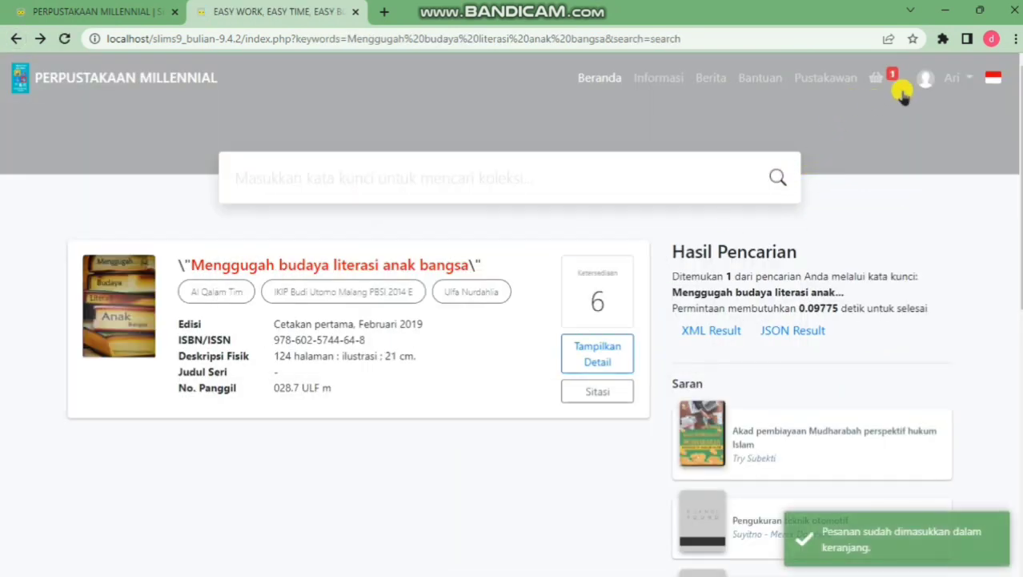
{"action": "left_click", "coordinate": [879, 79]}
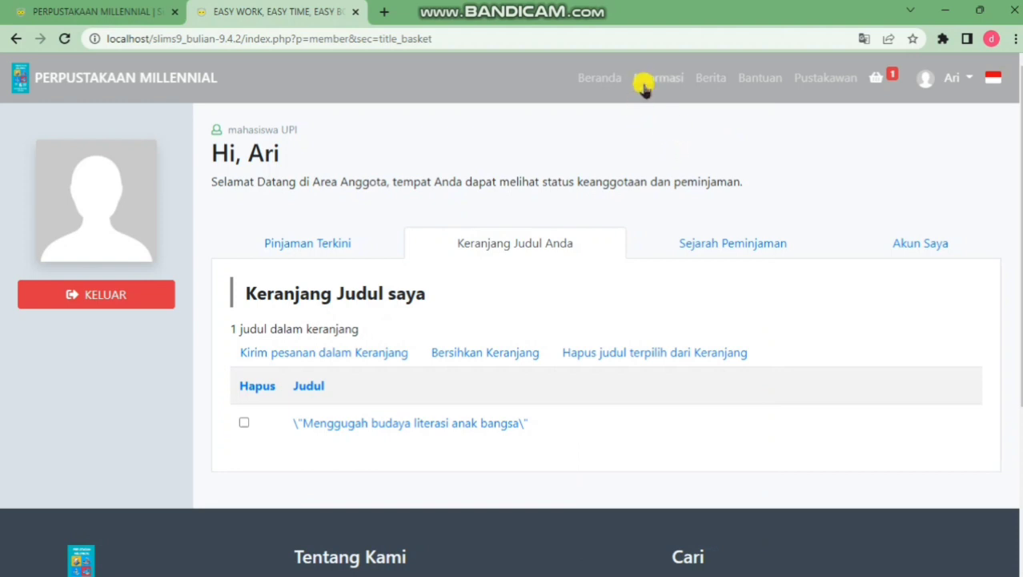
Start a circulation transaction for the member found by ID and show their reservations
{"action": "left_click", "coordinate": [95, 8]}
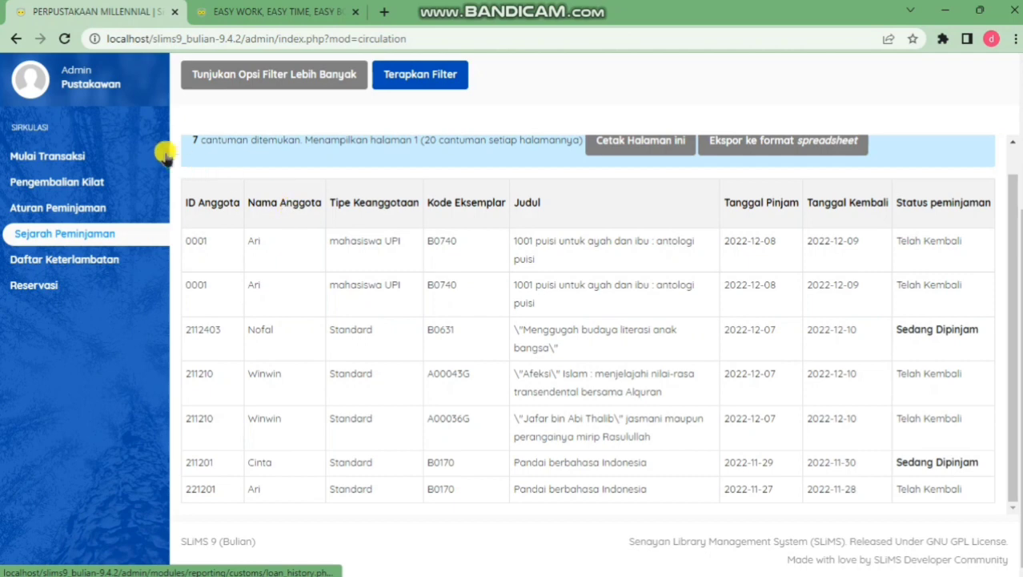
{"action": "left_click", "coordinate": [91, 156]}
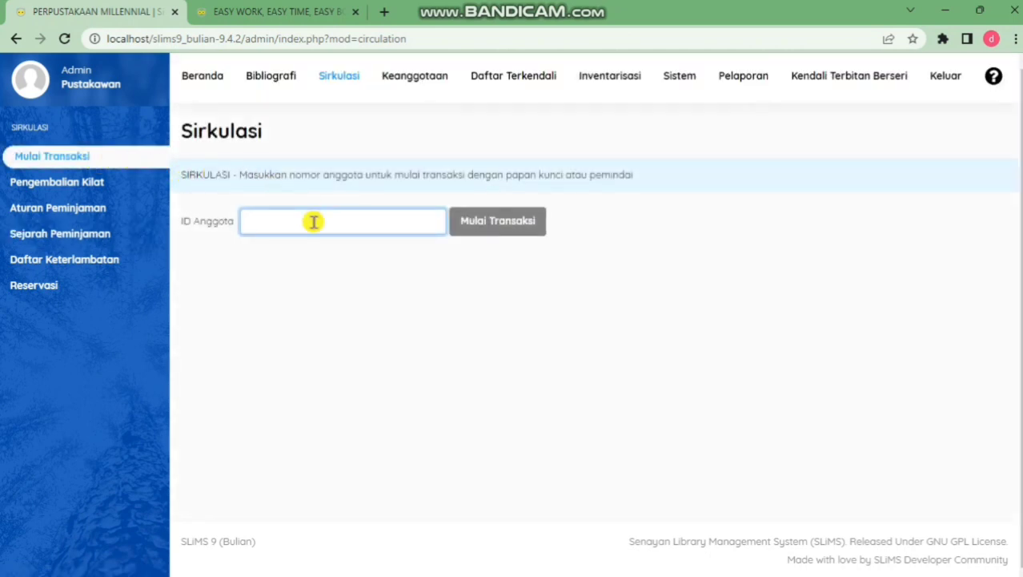
{"action": "type", "text": "0000"}
{"action": "type", "text": "1"}
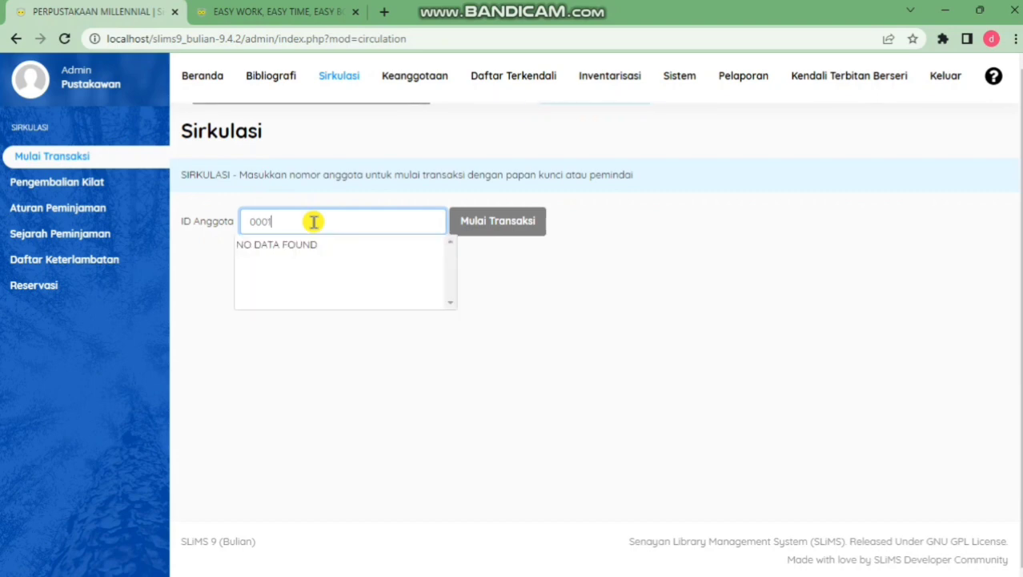
{"action": "left_click", "coordinate": [332, 244]}
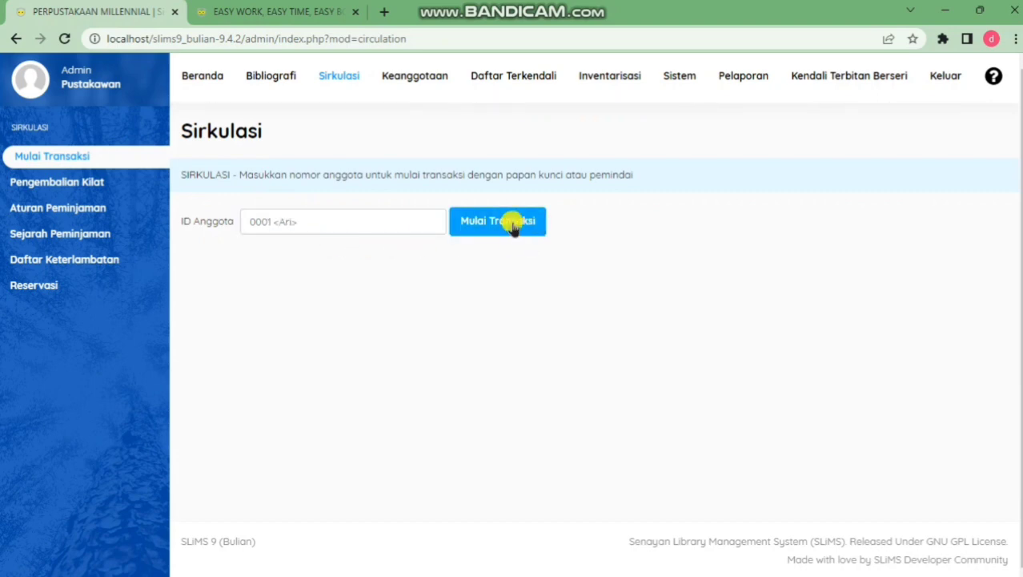
{"action": "left_click", "coordinate": [518, 226]}
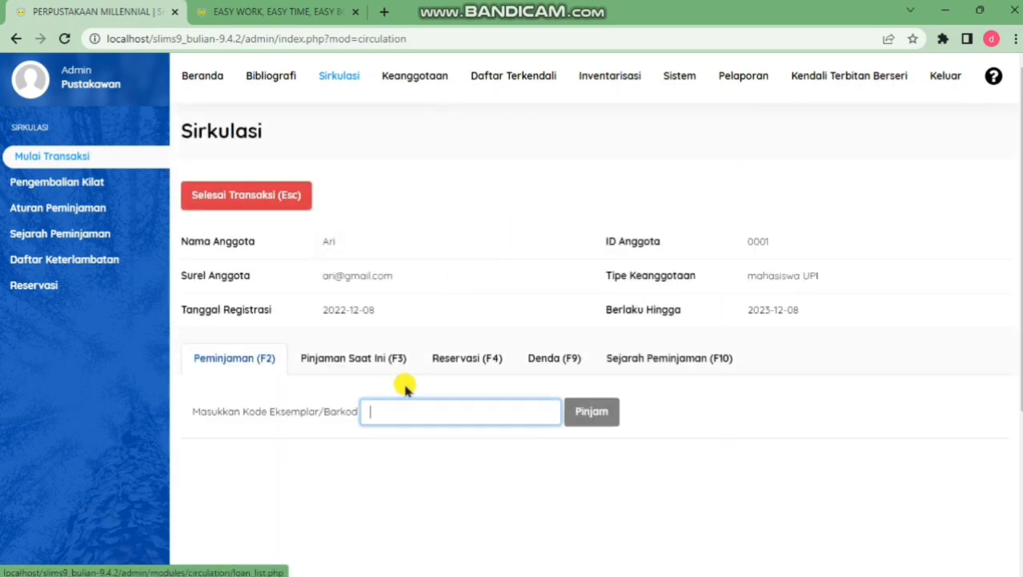
{"action": "left_click", "coordinate": [489, 362]}
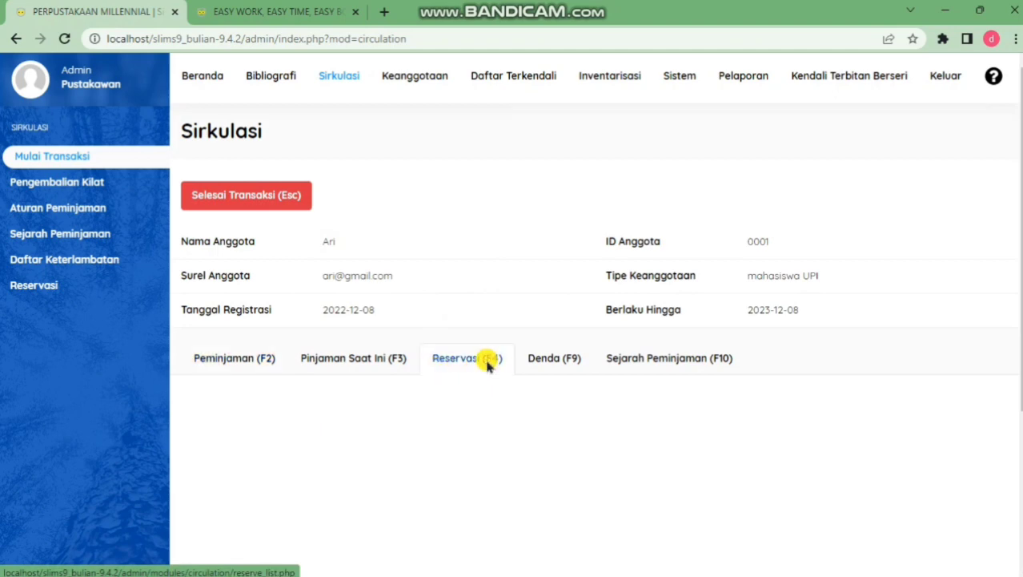
Open the basket book's detail page to see copy B0631 on loan until 2022-12-10
{"action": "left_click", "coordinate": [309, 6]}
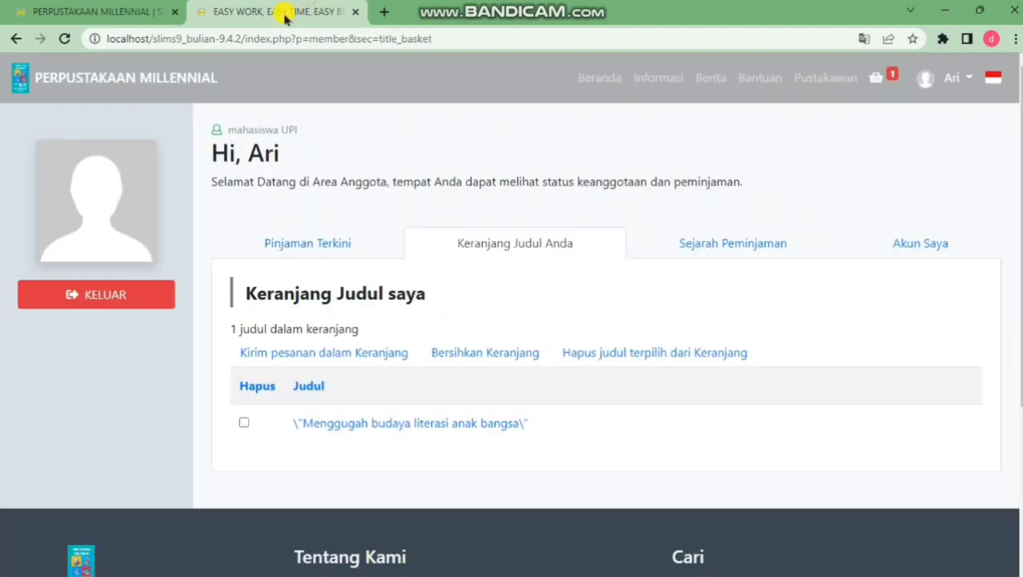
{"action": "left_click", "coordinate": [354, 425]}
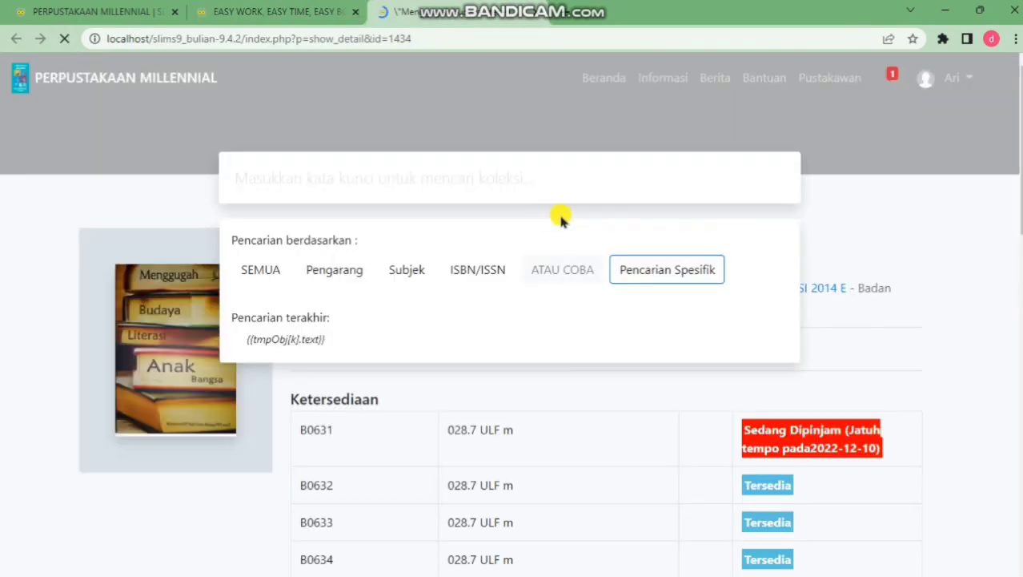
{"action": "scroll", "coordinate": [681, 338], "scroll_direction": "down", "scroll_amount": 3}
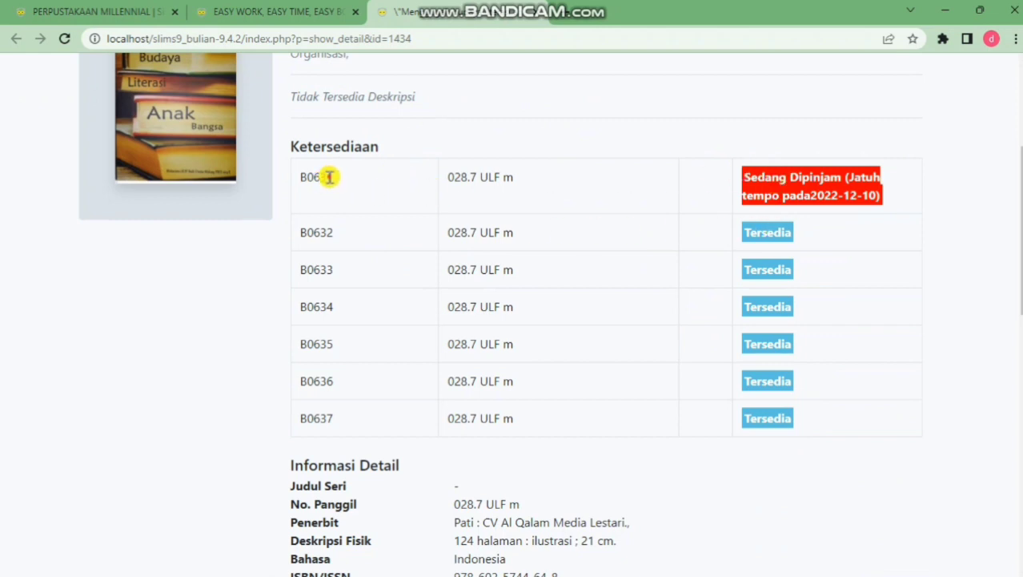
Add a reservation of copy B0631 for the member and open the Reservasi report
{"action": "left_click", "coordinate": [119, 10]}
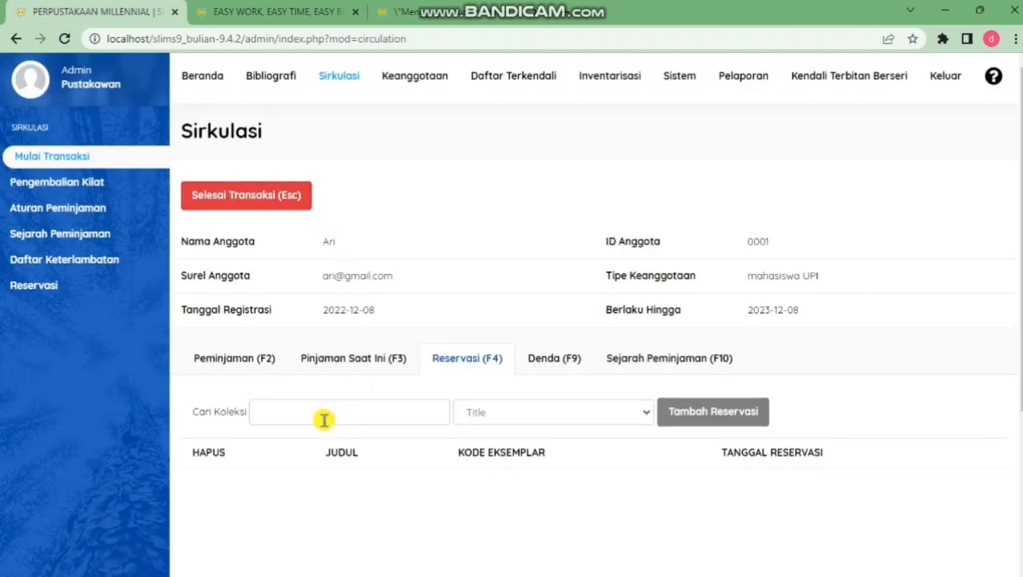
{"action": "left_click", "coordinate": [323, 419]}
{"action": "type", "text": "B0631"}
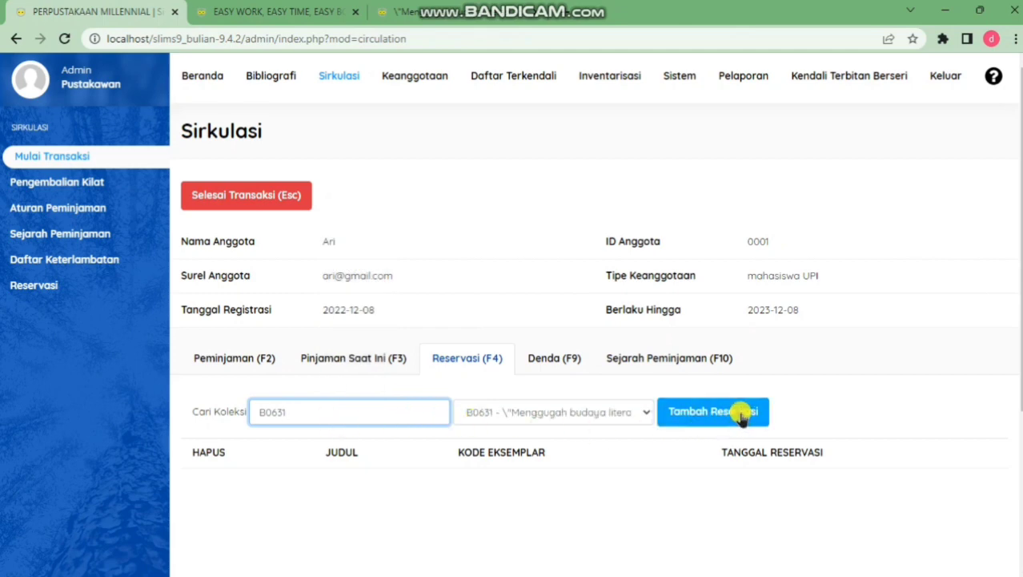
{"action": "left_click", "coordinate": [742, 415]}
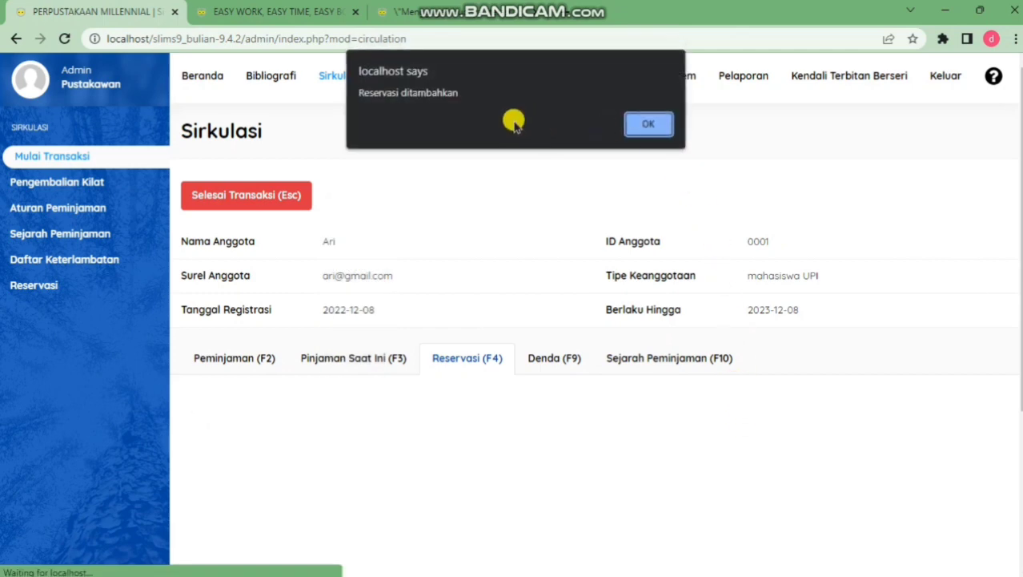
{"action": "left_click", "coordinate": [651, 124]}
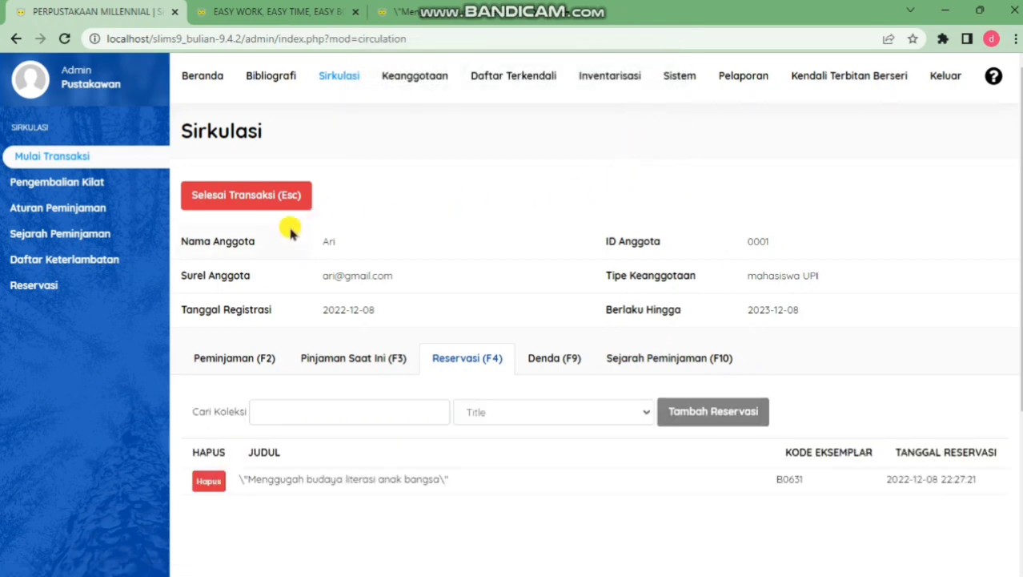
{"action": "left_click", "coordinate": [84, 284]}
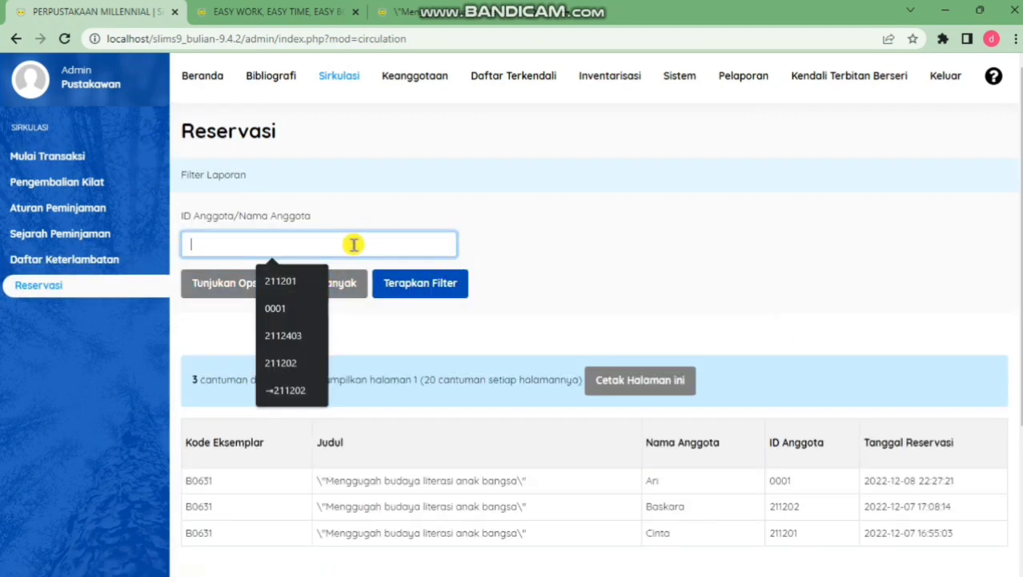
Filter the Reservasi list by the member's ID
{"action": "type", "text": "0001"}
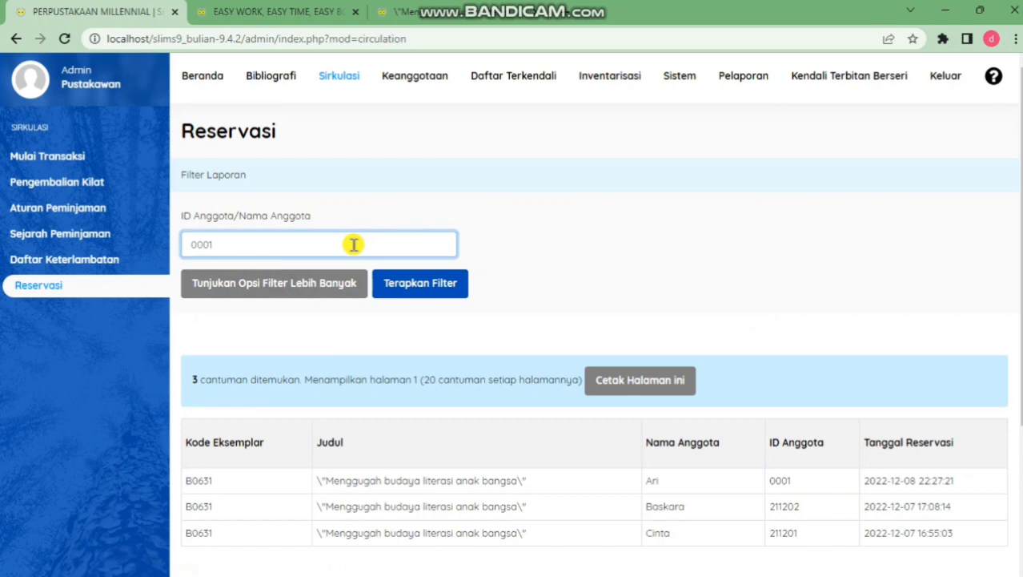
{"action": "left_click", "coordinate": [426, 285]}
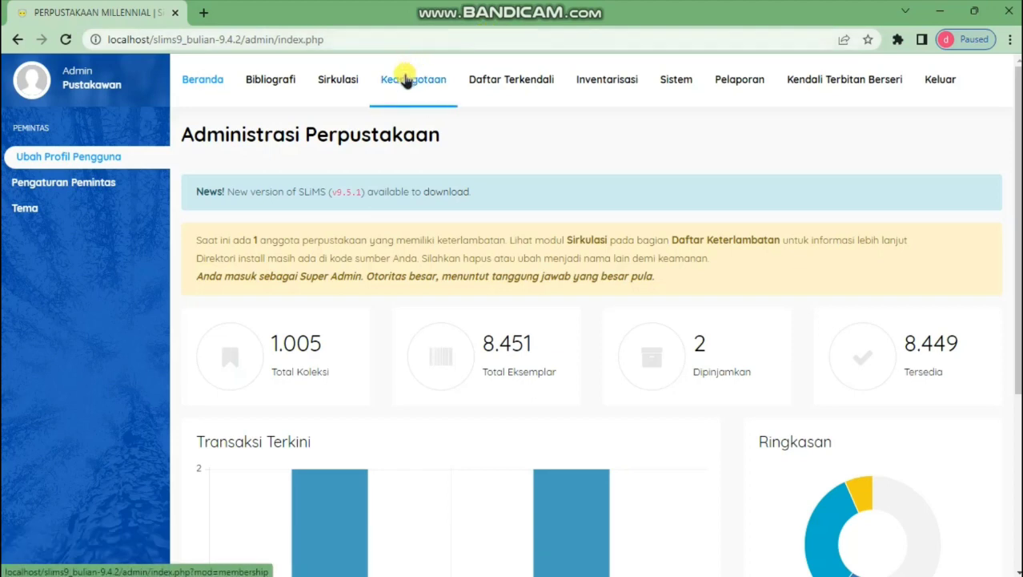
Open the Statistik Koleksi report showing 8449 copies in total
{"action": "left_click", "coordinate": [746, 76]}
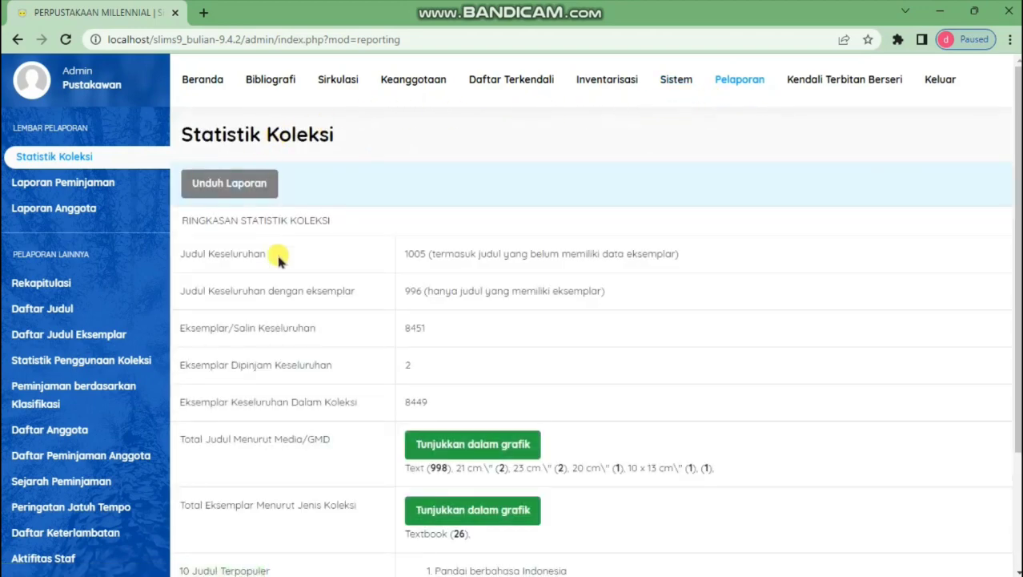
{"action": "scroll", "coordinate": [308, 278], "scroll_direction": "down", "scroll_amount": 3}
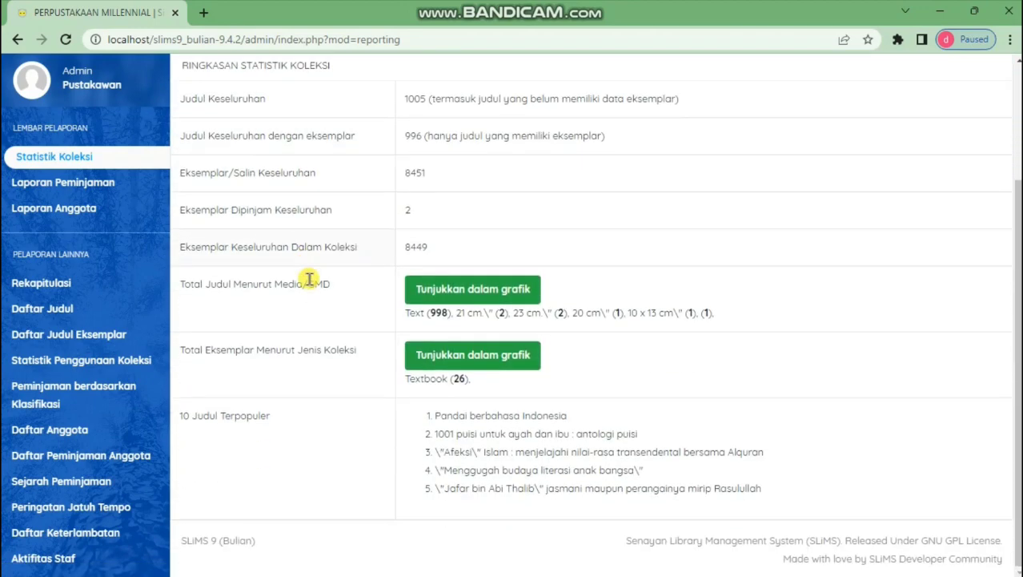
{"action": "scroll", "coordinate": [309, 279], "scroll_direction": "up", "scroll_amount": 3}
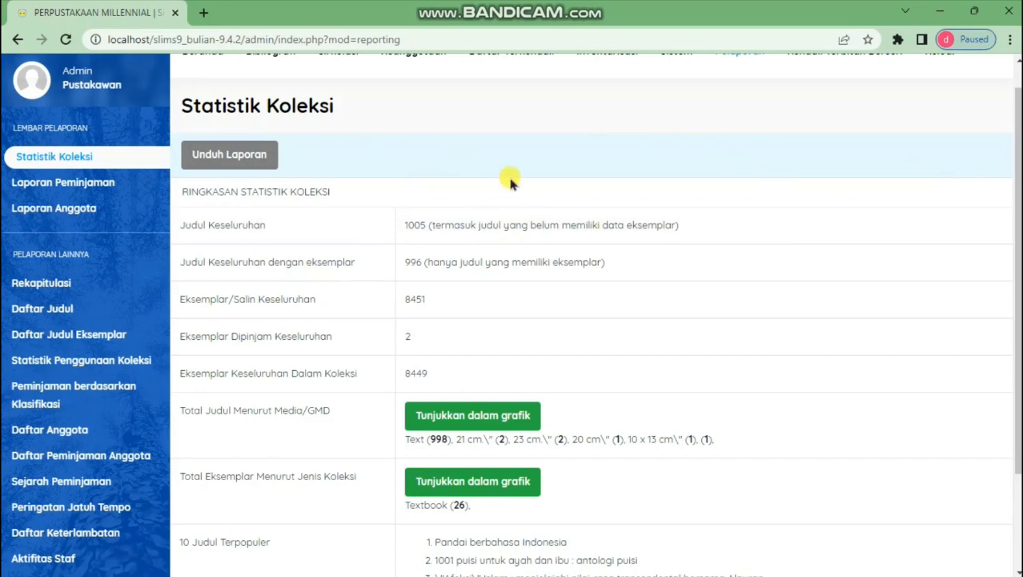
{"action": "scroll", "coordinate": [510, 170], "scroll_direction": "up", "scroll_amount": 1}
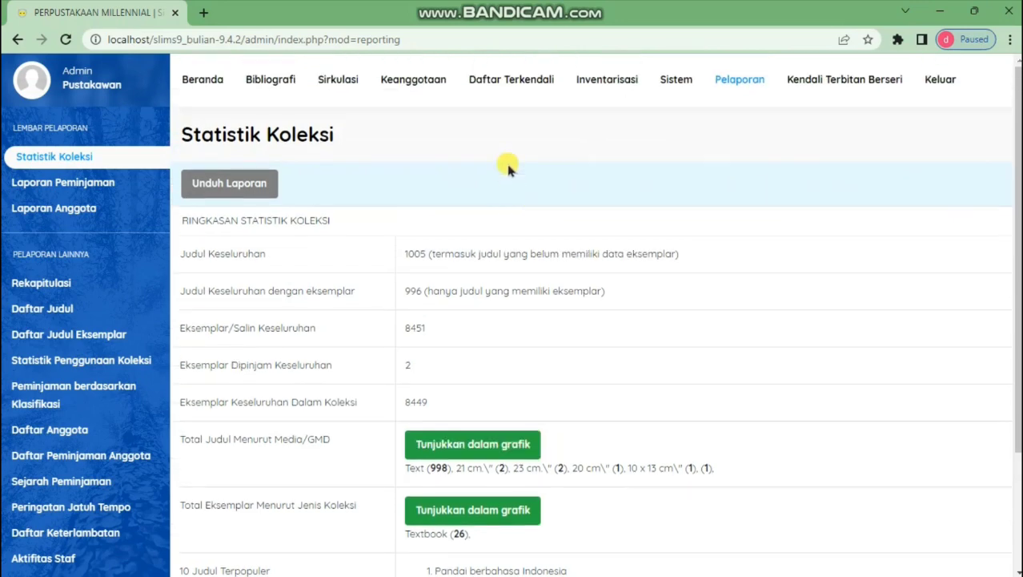
Open the report's printable Unduh Laporan version without printing it
{"action": "left_click", "coordinate": [223, 185]}
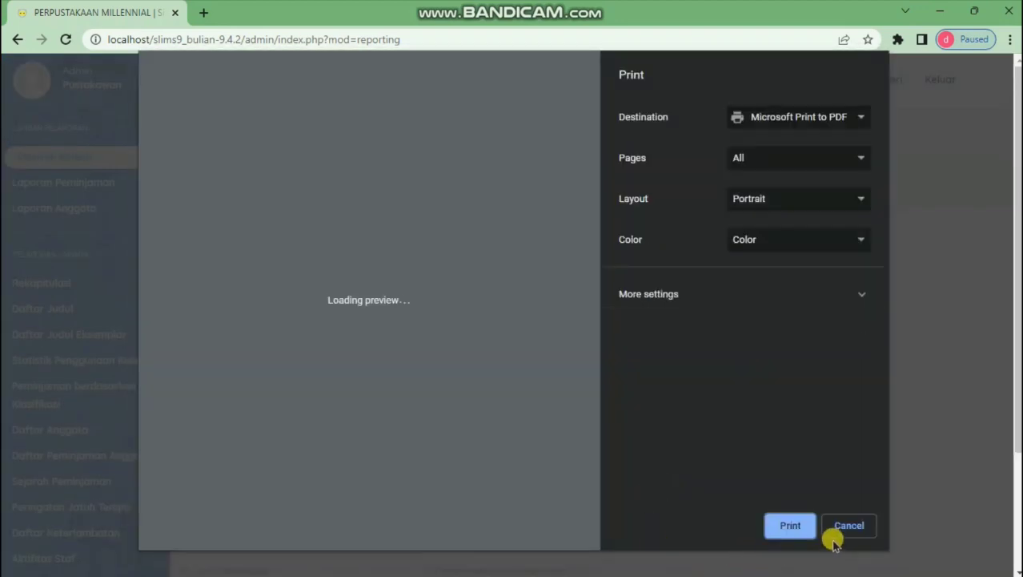
{"action": "left_click", "coordinate": [833, 529]}
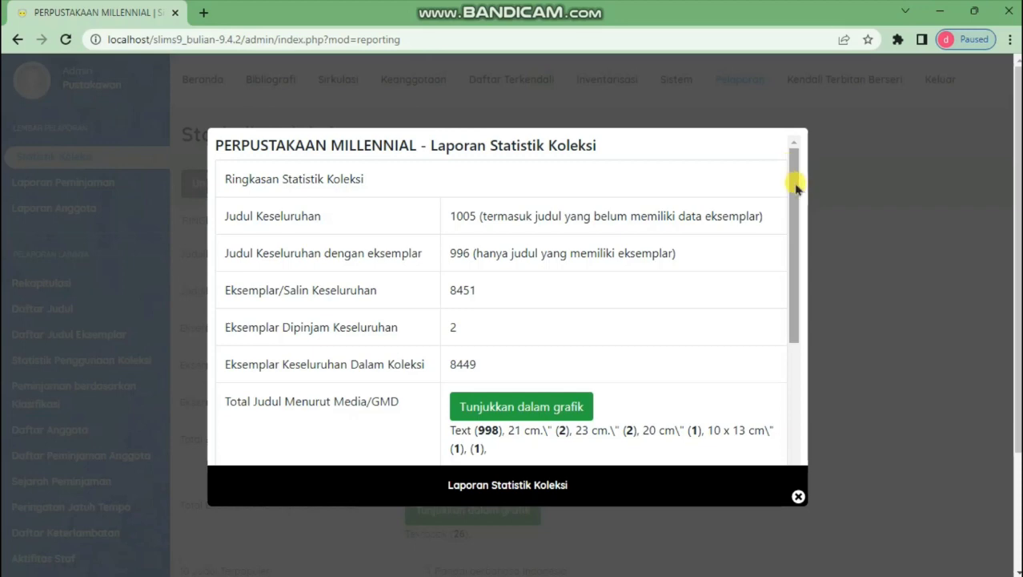
{"action": "left_click_drag", "start_coordinate": [794, 184], "coordinate": [816, 429]}
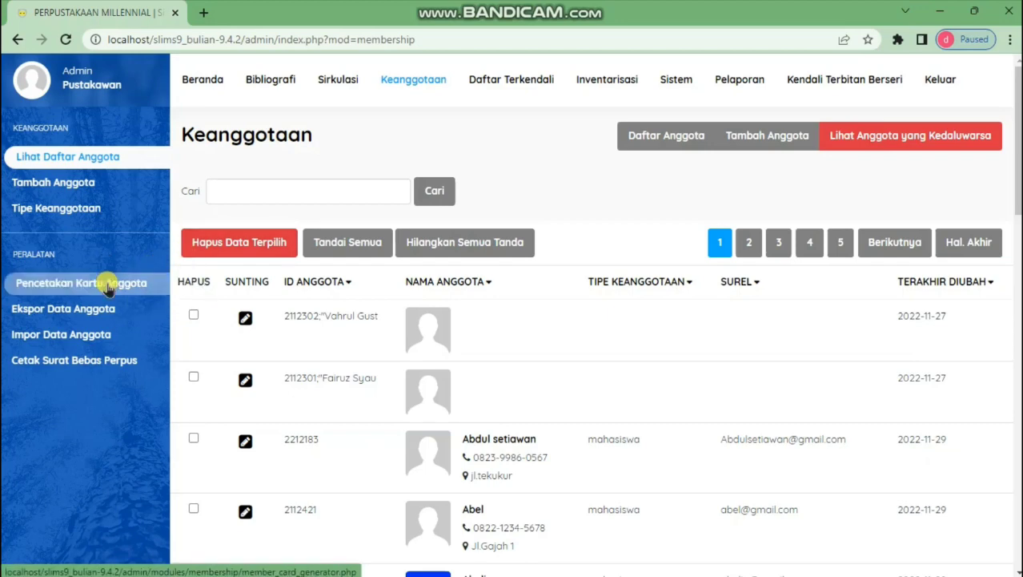
Queue the first member in Pencetakan Kartu Anggota and generate their member card
{"action": "left_click", "coordinate": [108, 289]}
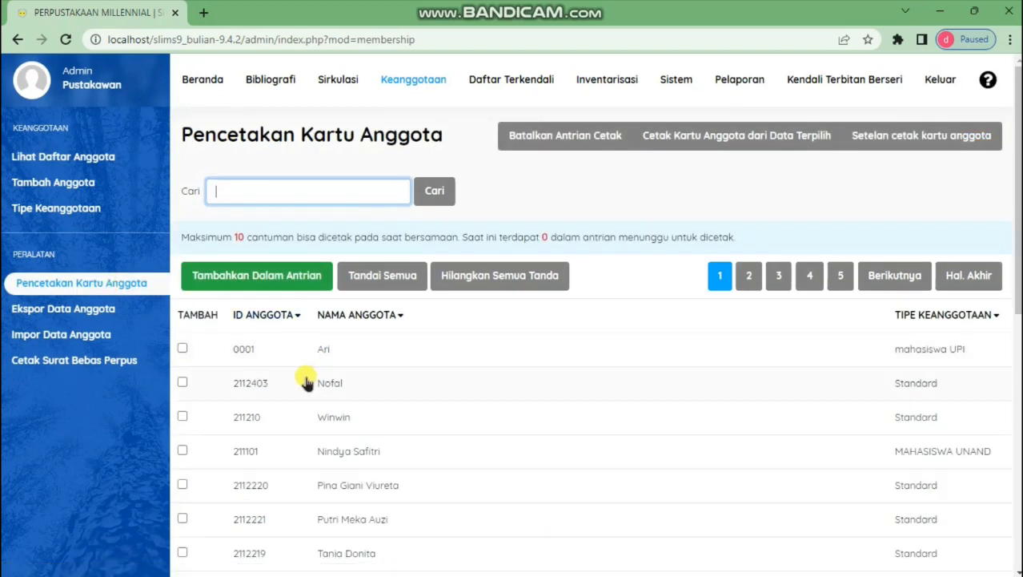
{"action": "left_click", "coordinate": [184, 349]}
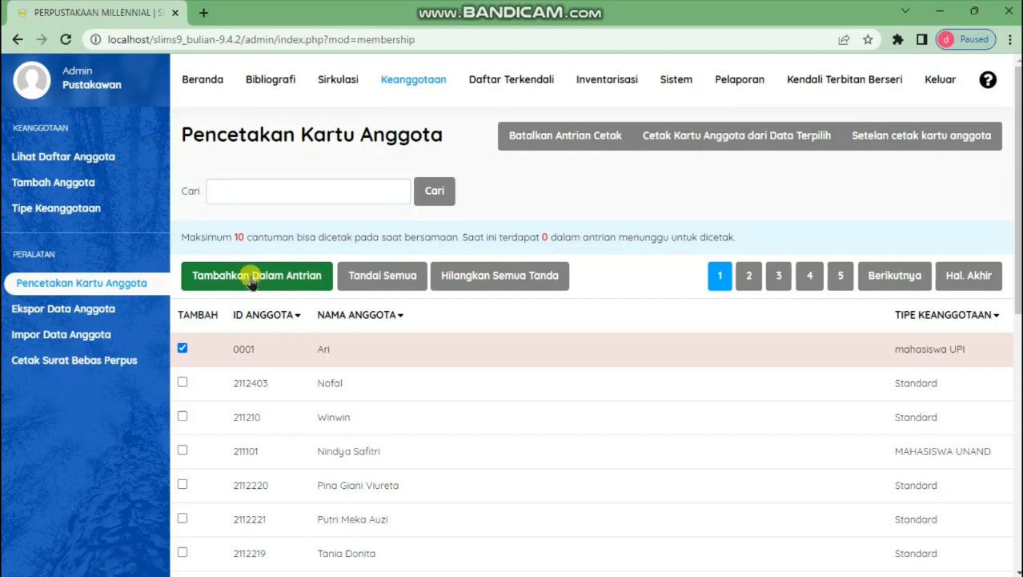
{"action": "left_click", "coordinate": [252, 284]}
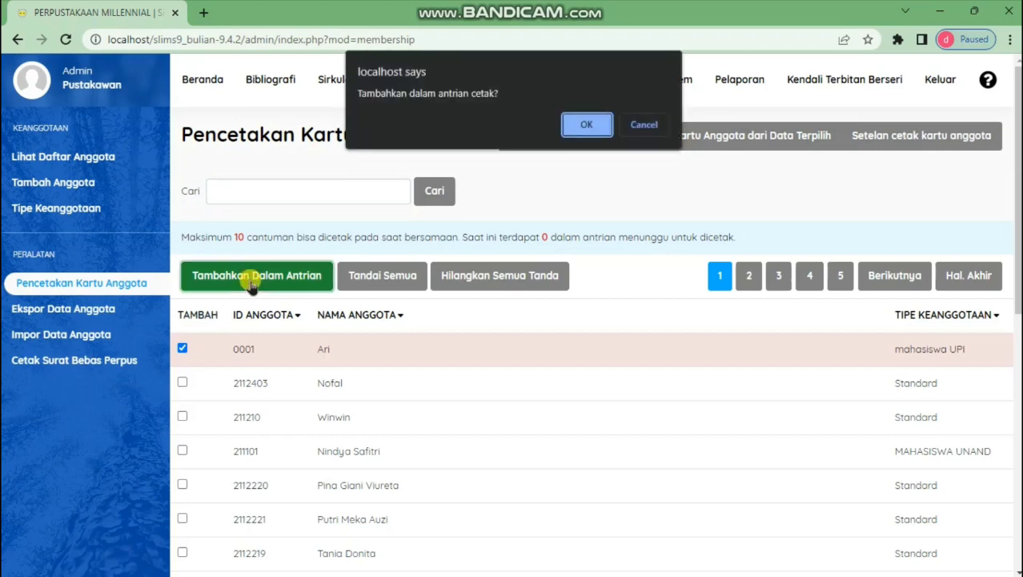
{"action": "left_click", "coordinate": [596, 121]}
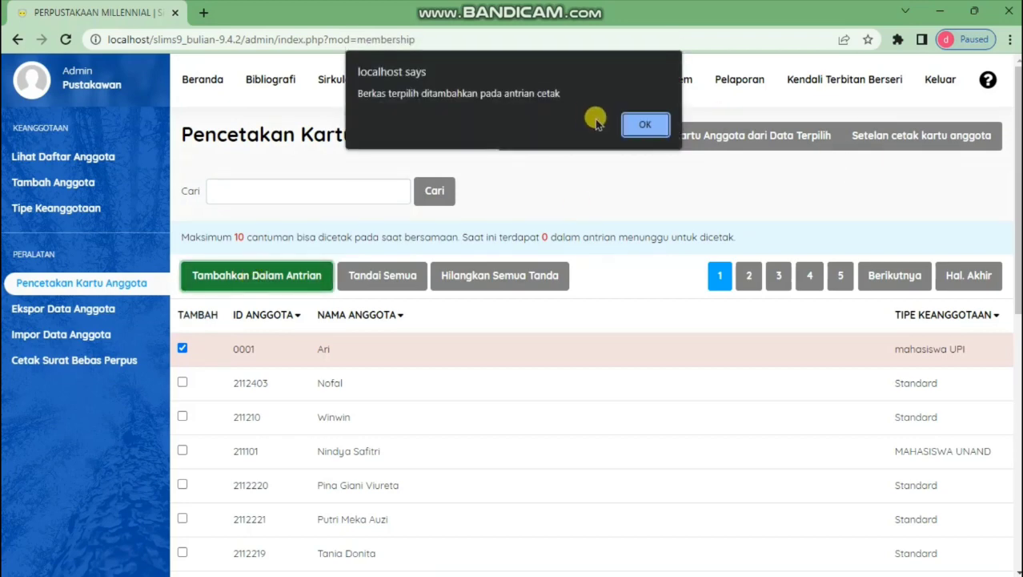
{"action": "left_click", "coordinate": [647, 128]}
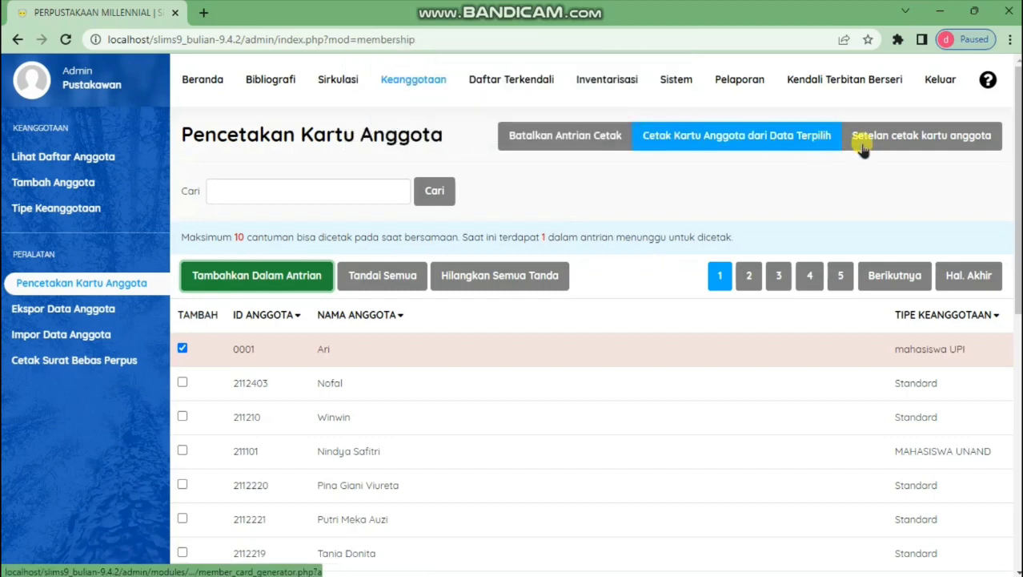
{"action": "left_click", "coordinate": [714, 138]}
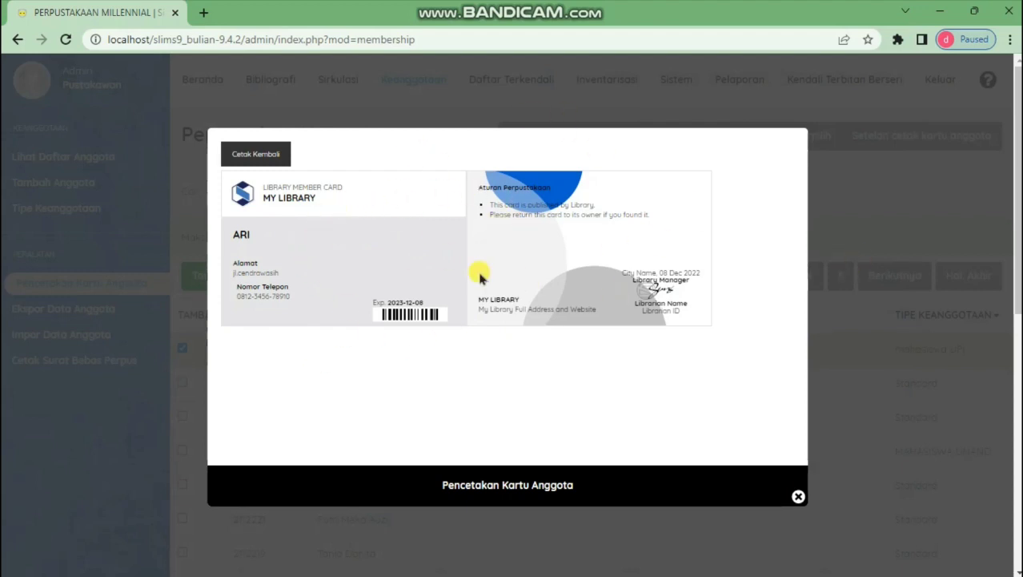
{"action": "left_click", "coordinate": [799, 497]}
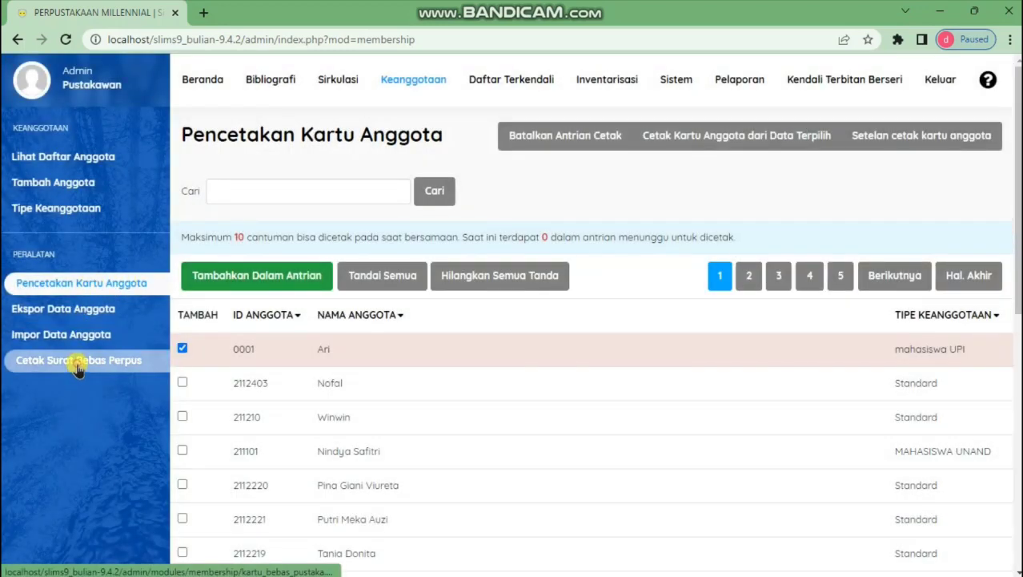
Queue the second member in Cetak Surat Bebas Perpus and generate their Bebas Pustaka letter
{"action": "left_click", "coordinate": [77, 362]}
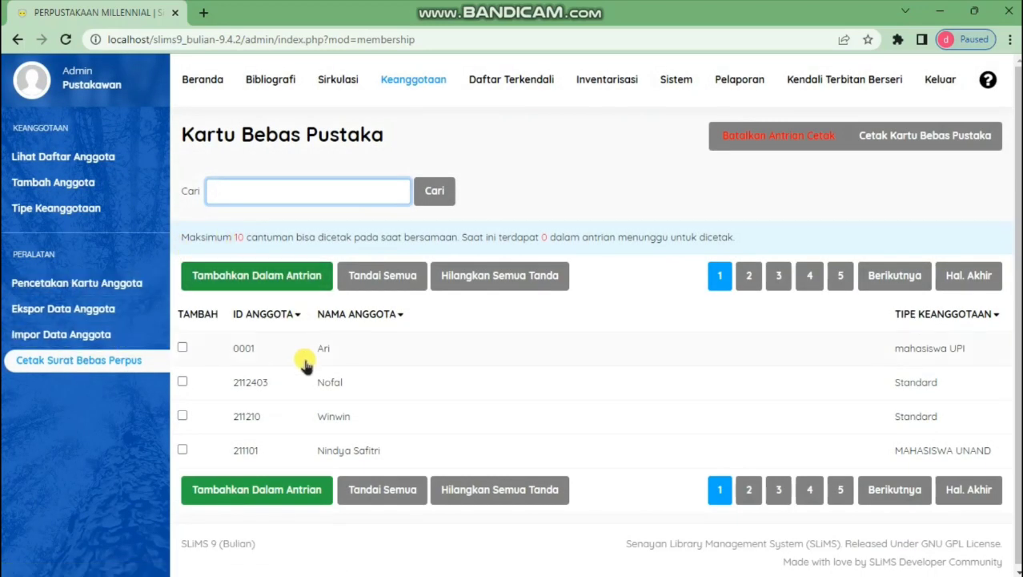
{"action": "left_click", "coordinate": [182, 382]}
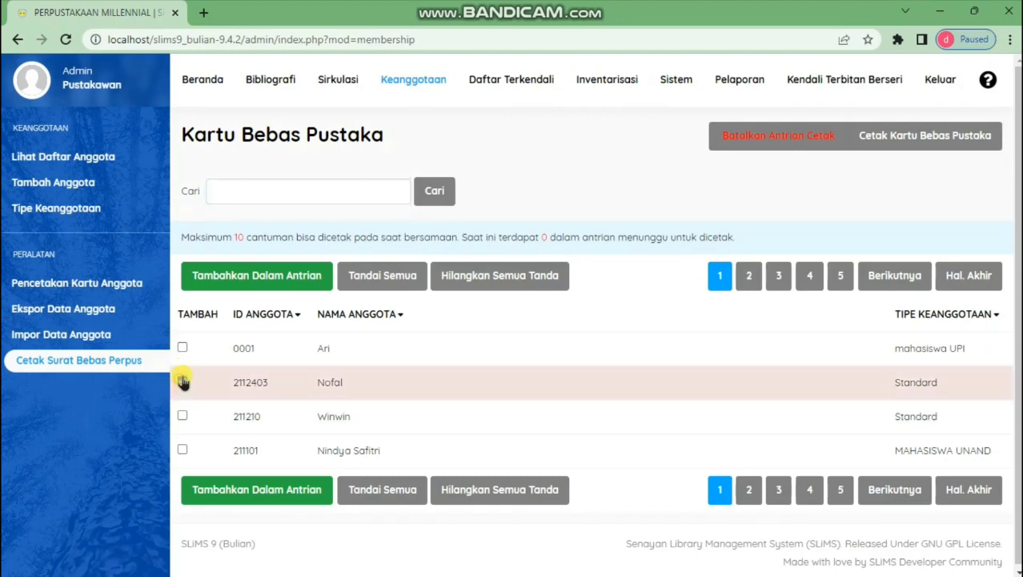
{"action": "left_click", "coordinate": [282, 281]}
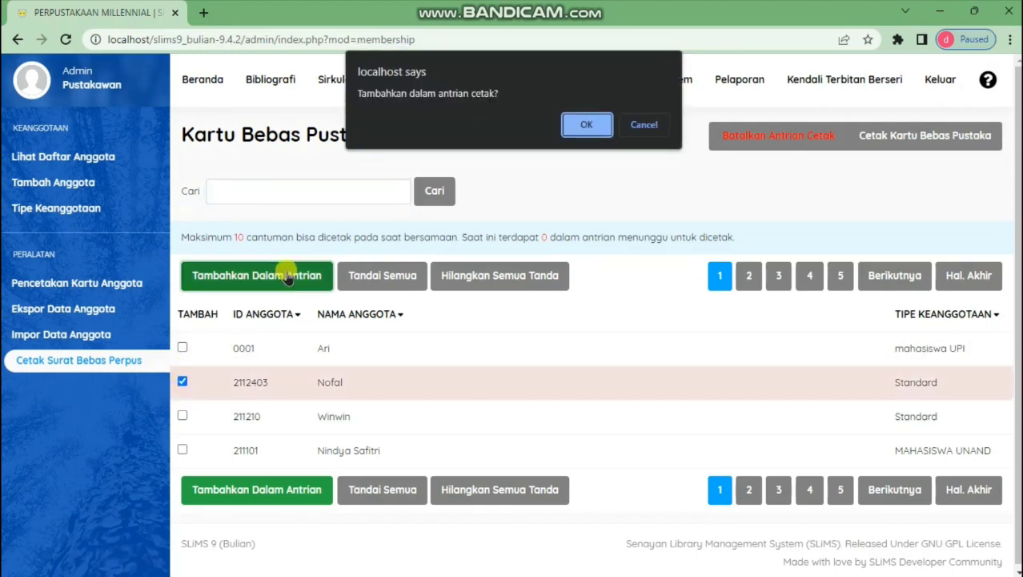
{"action": "left_click", "coordinate": [585, 124]}
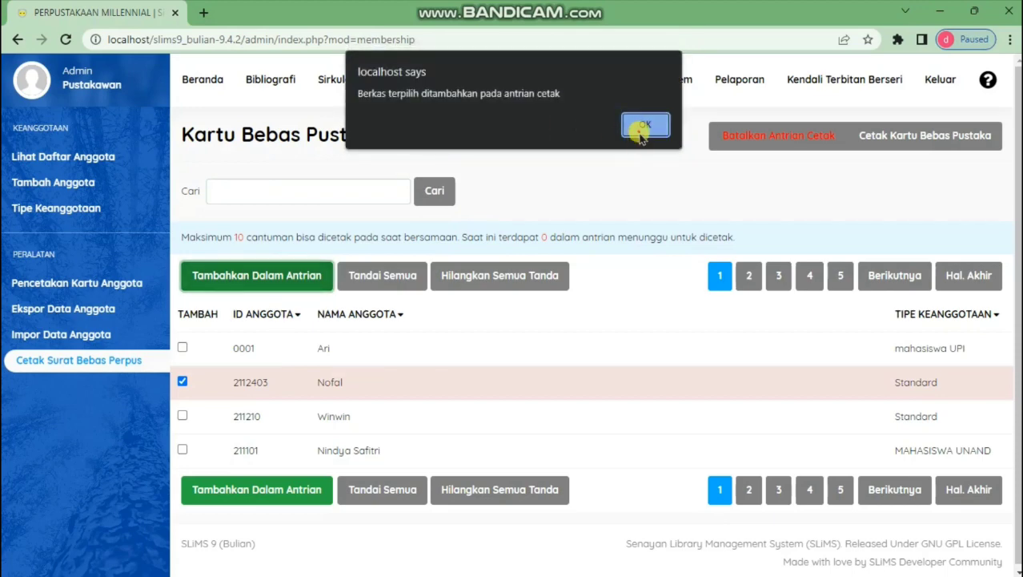
{"action": "left_click", "coordinate": [643, 125]}
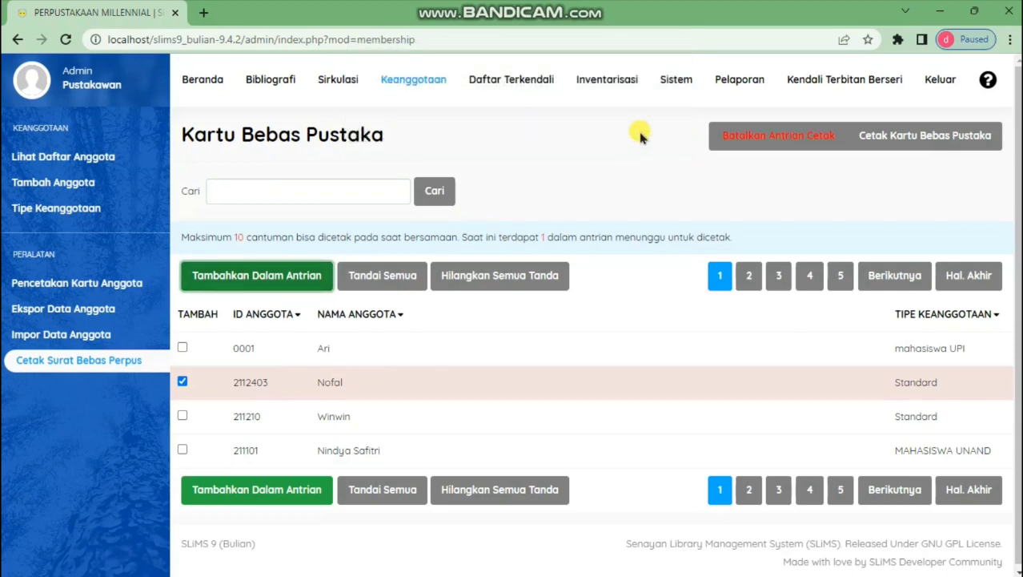
{"action": "left_click", "coordinate": [939, 149]}
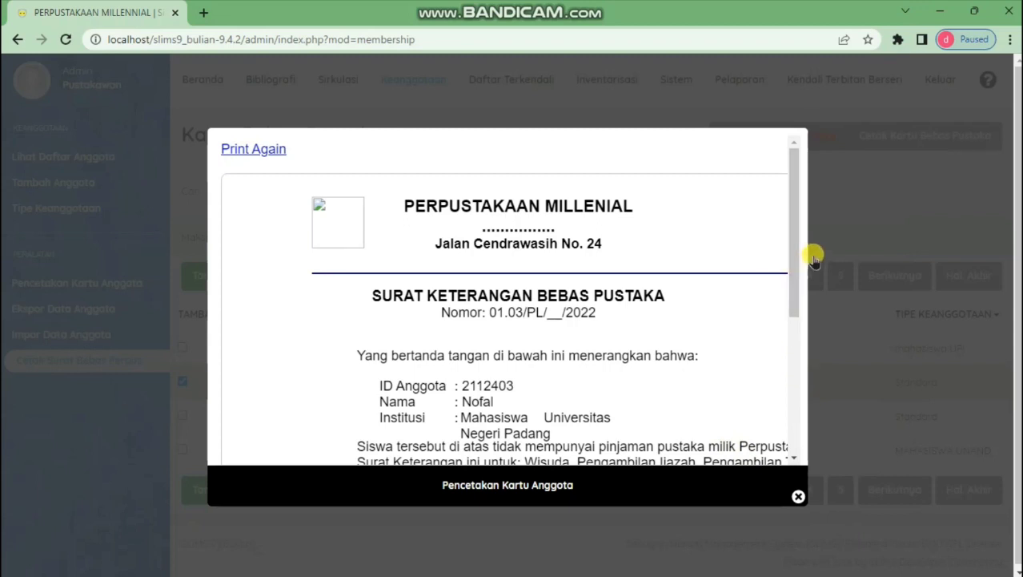
{"action": "left_click_drag", "start_coordinate": [792, 247], "coordinate": [817, 414]}
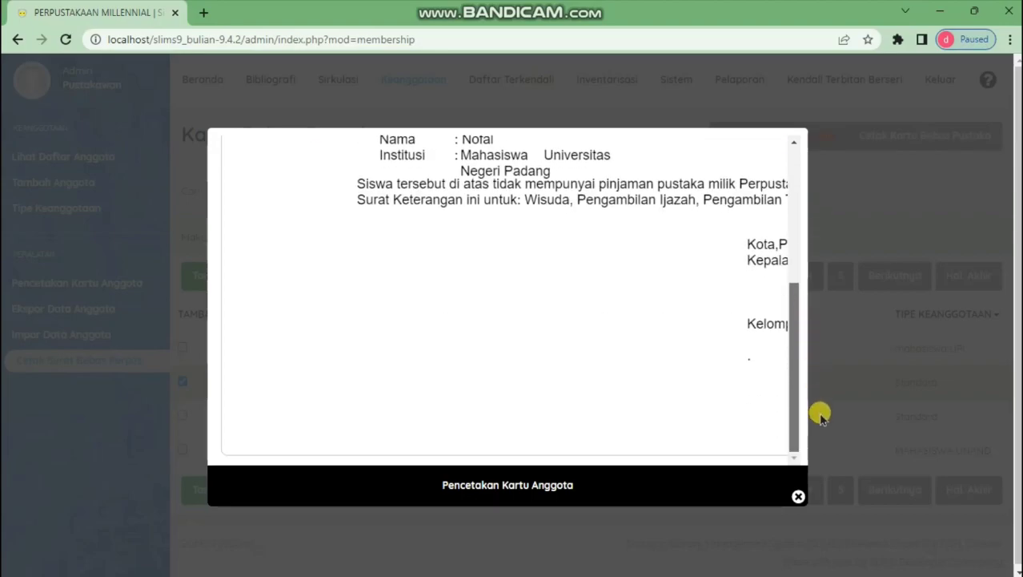